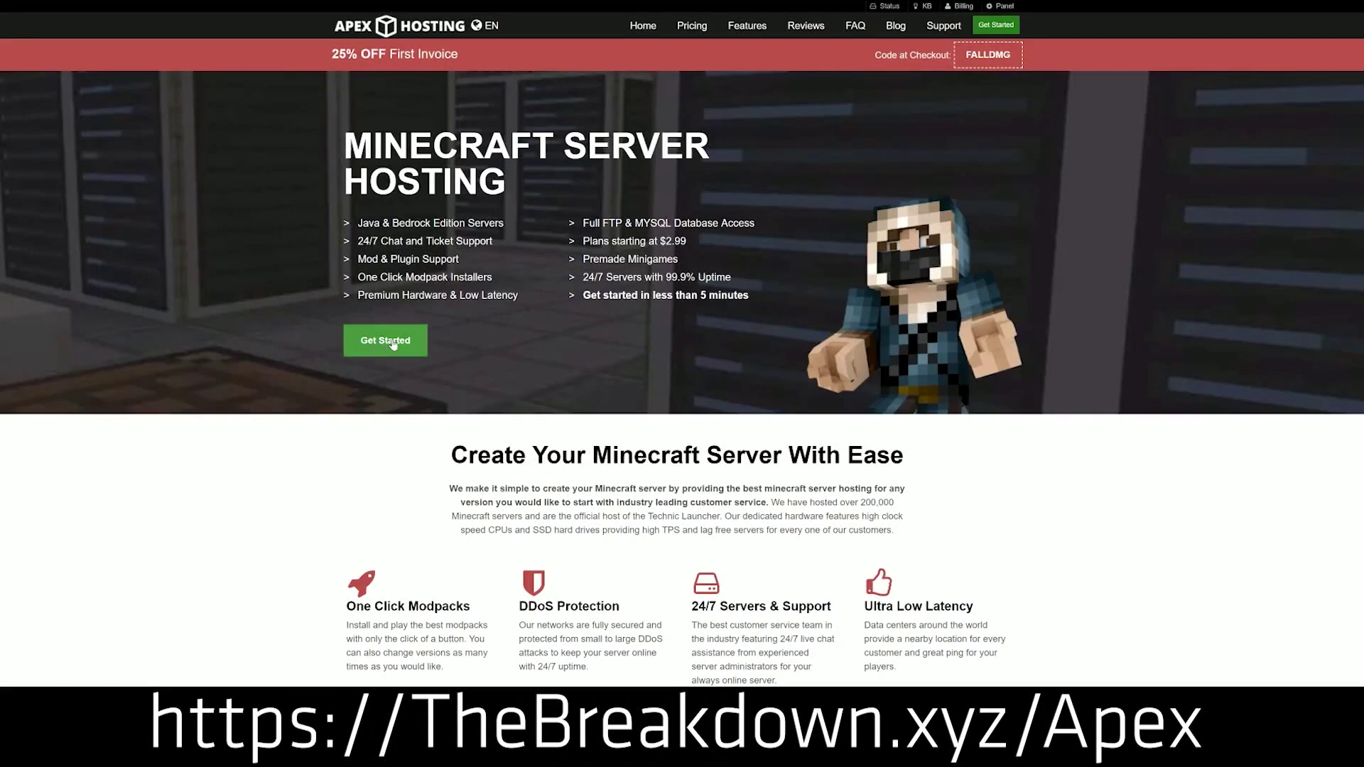
# Review the One Click Modpacks, Automated Backups and Instant Setup hosting features
pyautogui.scroll(-3, 533, 426)
pyautogui.scroll(-2, 532, 405)
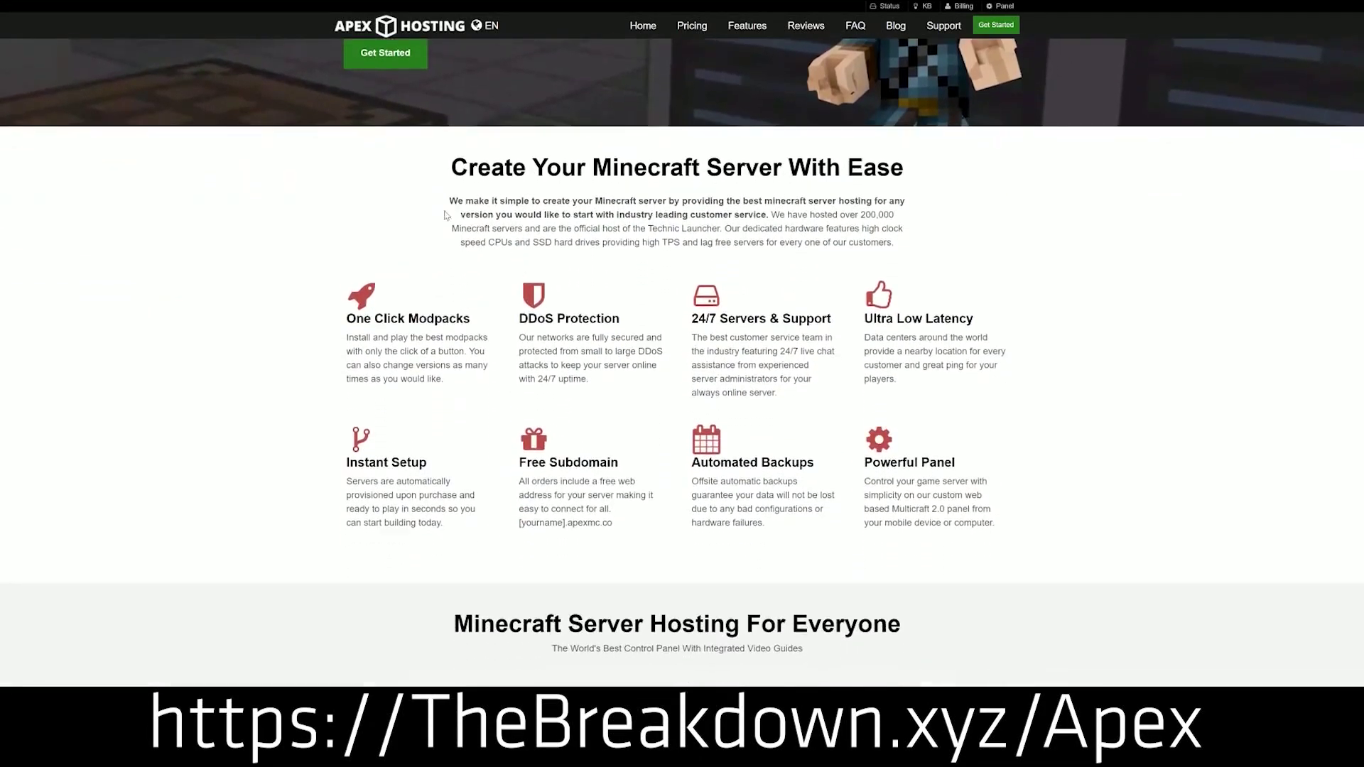
pyautogui.moveTo(344, 319); pyautogui.dragTo(862, 320)
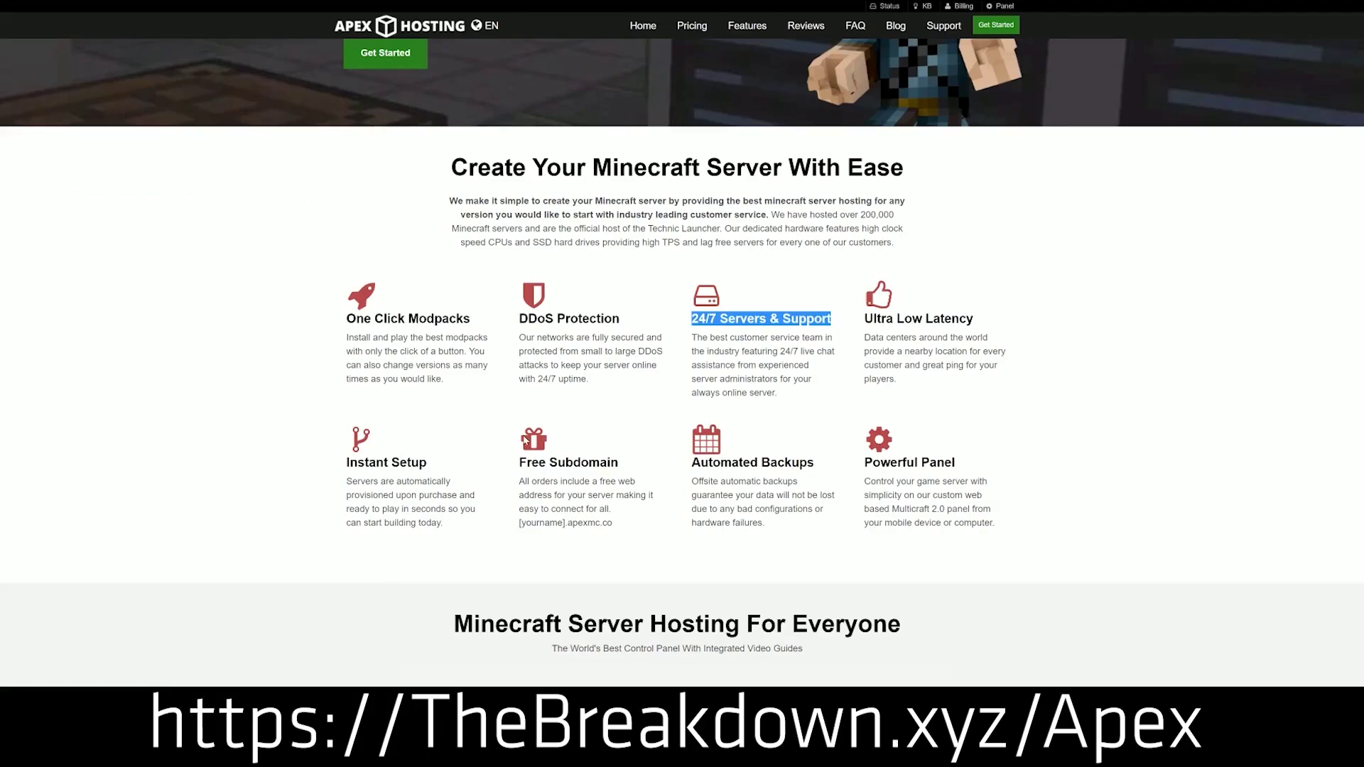
pyautogui.moveTo(691, 464); pyautogui.dragTo(838, 527)
pyautogui.click(639, 467)
pyautogui.moveTo(444, 526); pyautogui.dragTo(348, 463)
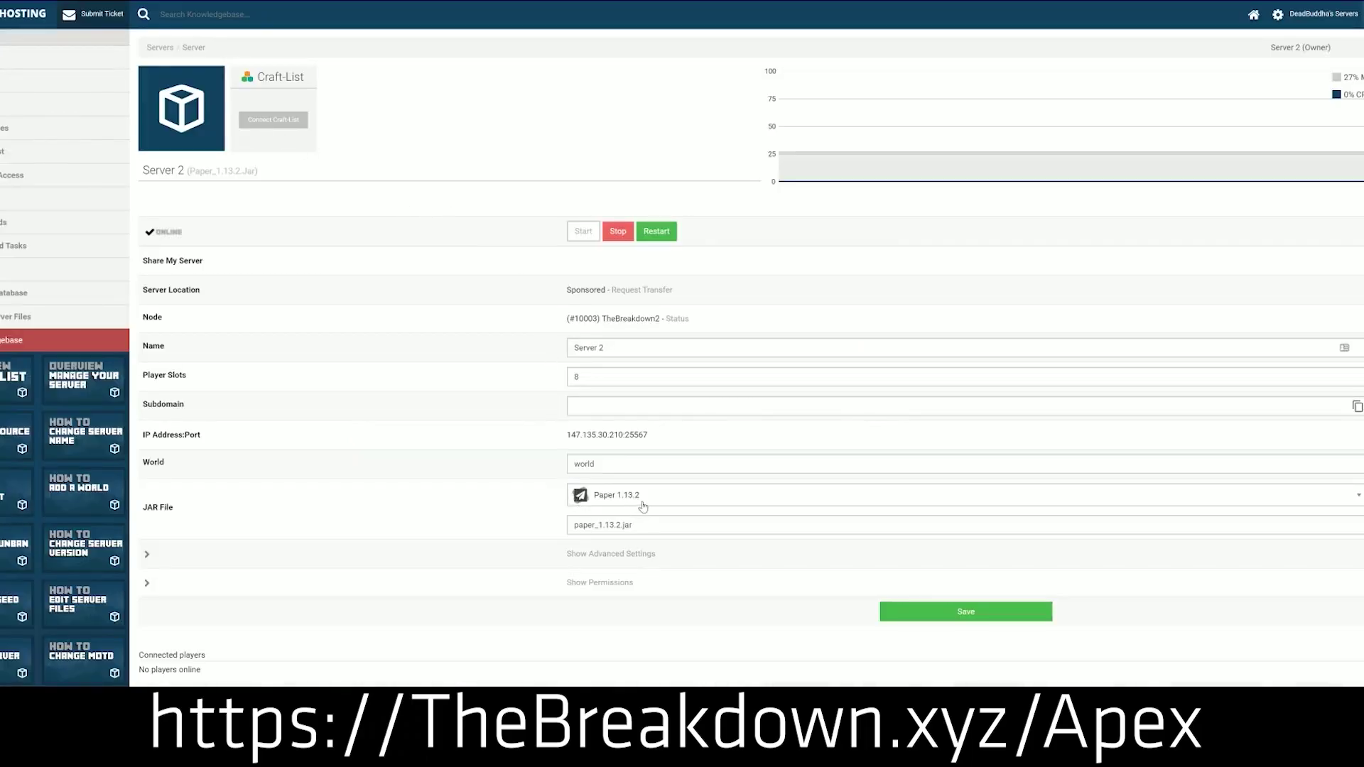
# Open the server panel's JAR File dropdown and browse its list of versions
pyautogui.click(643, 504)
pyautogui.scroll(-4, 634, 618)
pyautogui.scroll(-10, 635, 618)
pyautogui.scroll(-1, 637, 610)
pyautogui.scroll(1, 636, 609)
pyautogui.scroll(5, 634, 617)
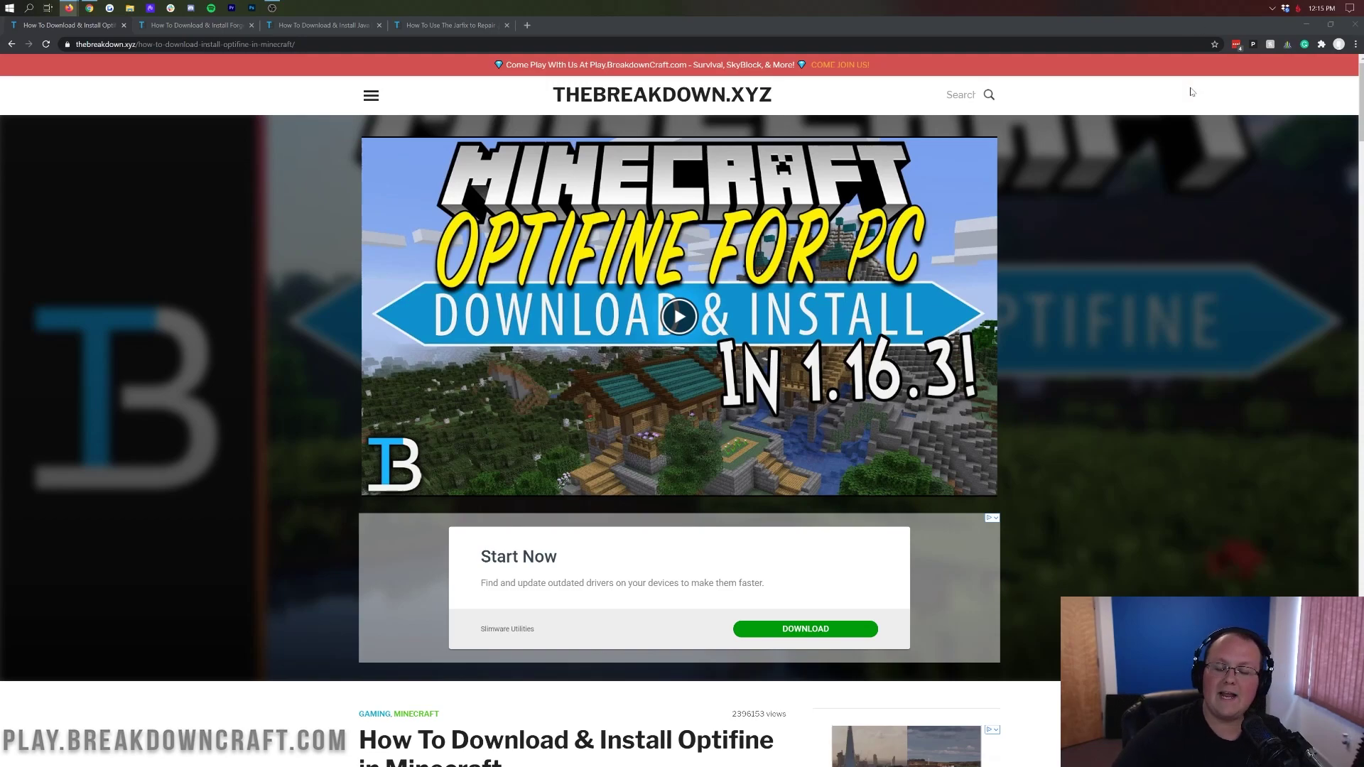
# Open the OptiFine downloads page in a new tab from the guide
pyautogui.scroll(-1, 787, 197)
pyautogui.scroll(-4, 787, 197)
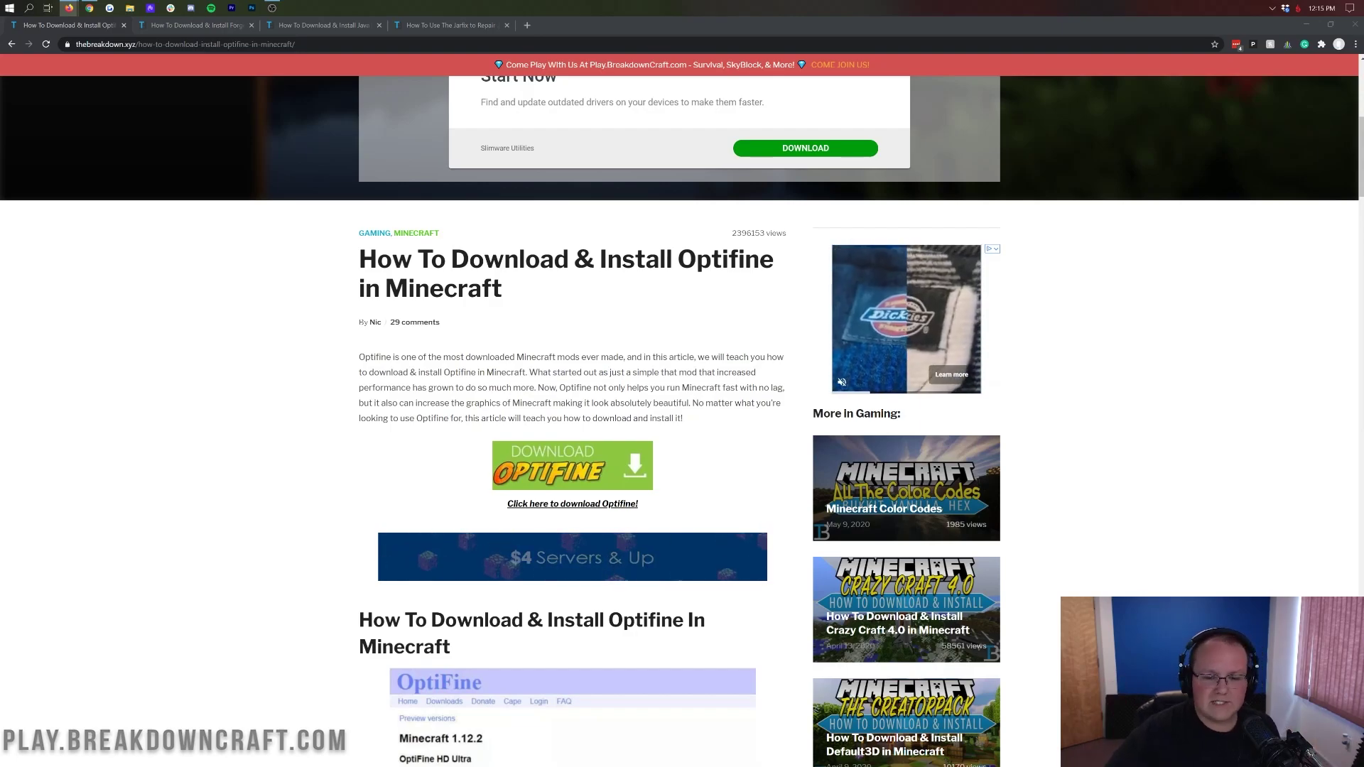
pyautogui.click(544, 460)
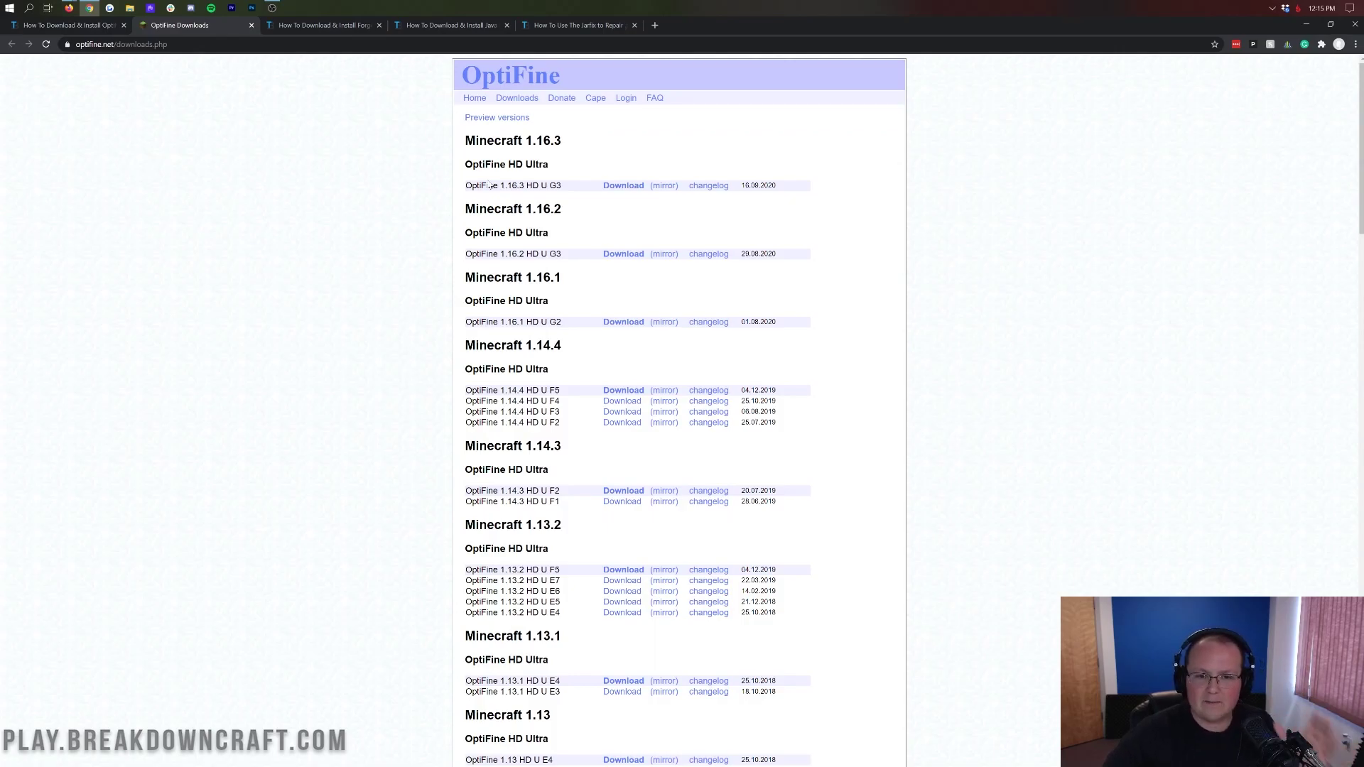
# Download OptiFine 1.16.3 HD U G3, keep the jar, and switch to the Forge guide
pyautogui.moveTo(464, 140); pyautogui.dragTo(569, 143)
pyautogui.click(569, 142)
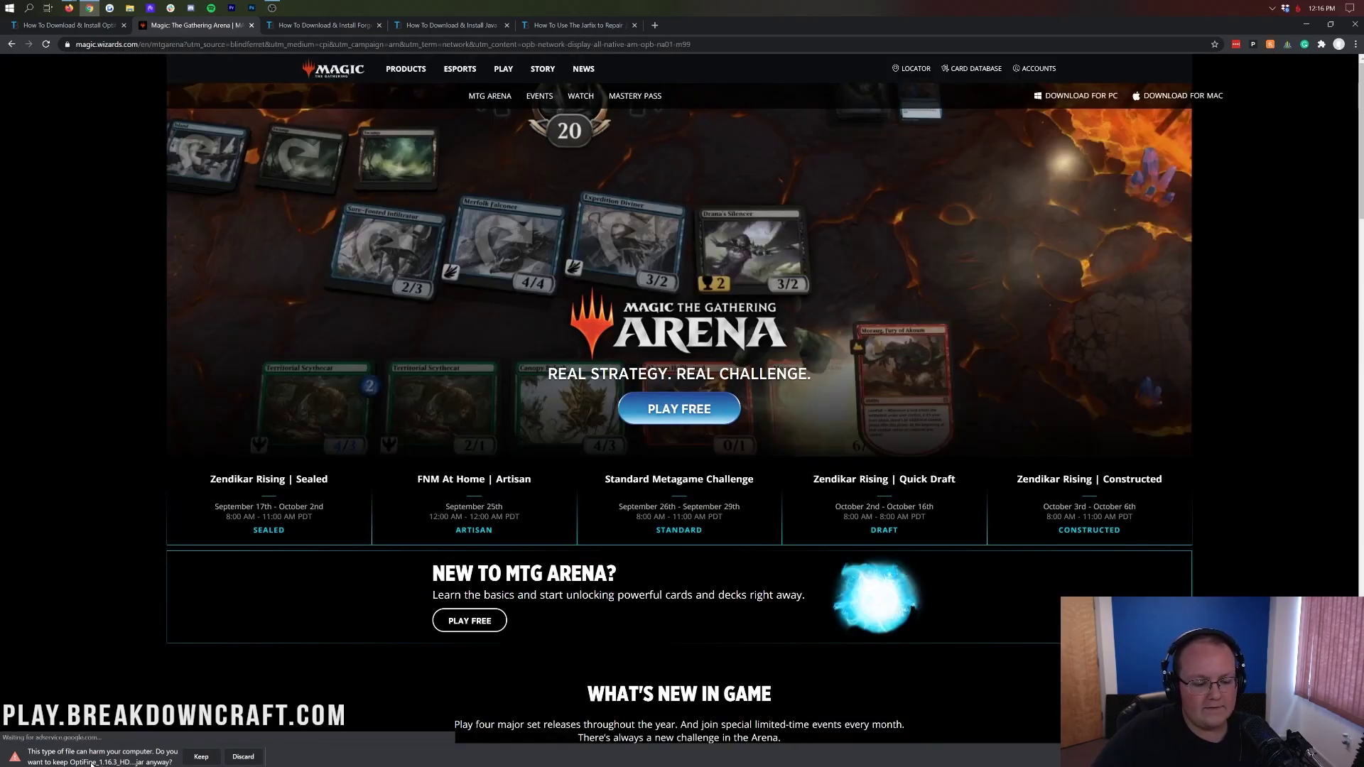
pyautogui.click(201, 758)
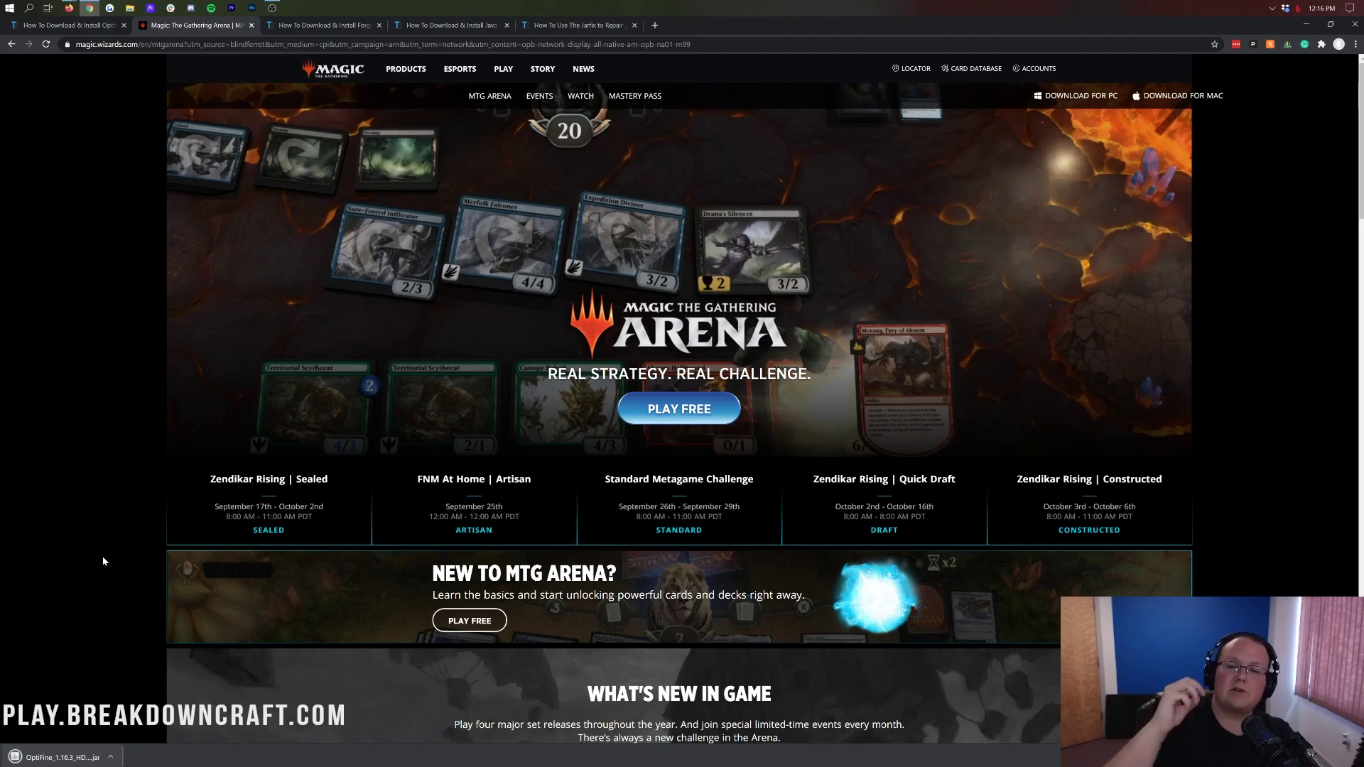
pyautogui.click(313, 29)
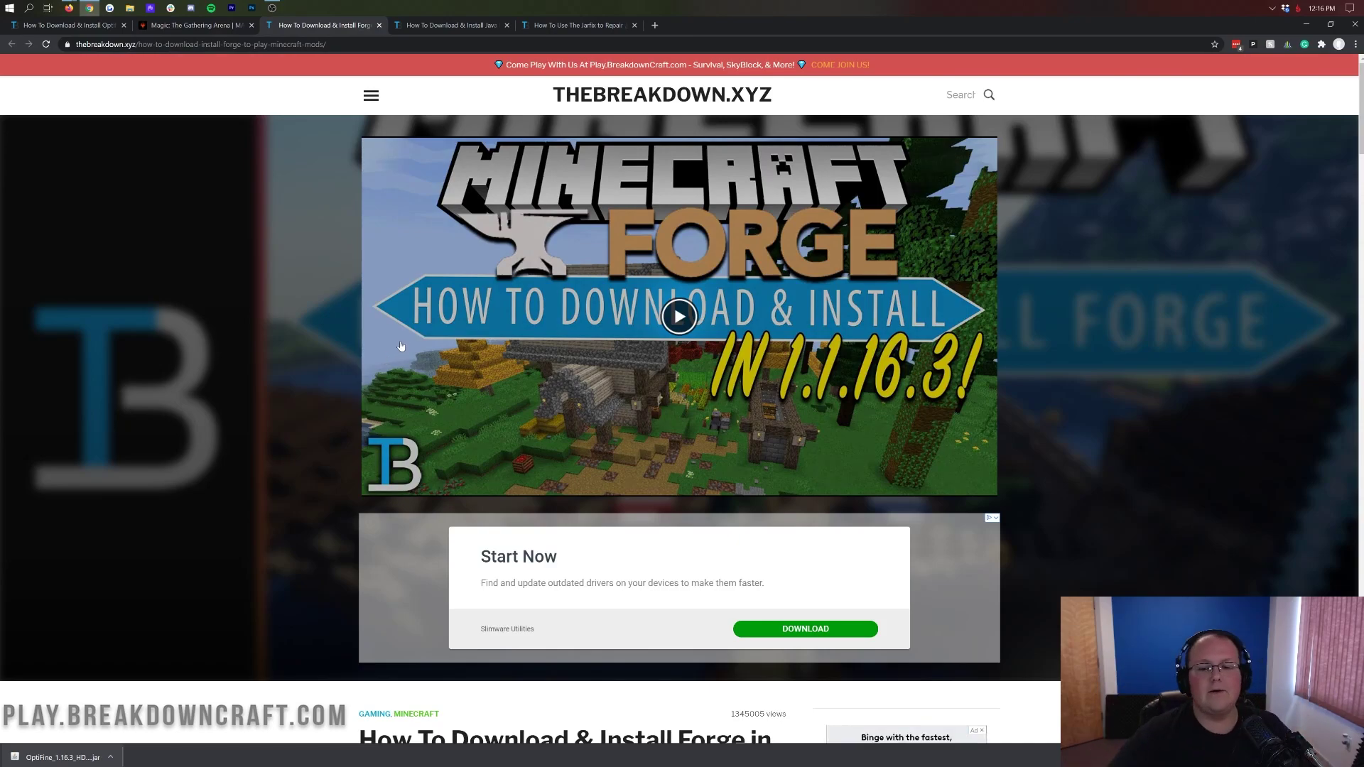
# Read the Forge install article and open the Forge downloads site in a new tab
pyautogui.scroll(-8, 540, 232)
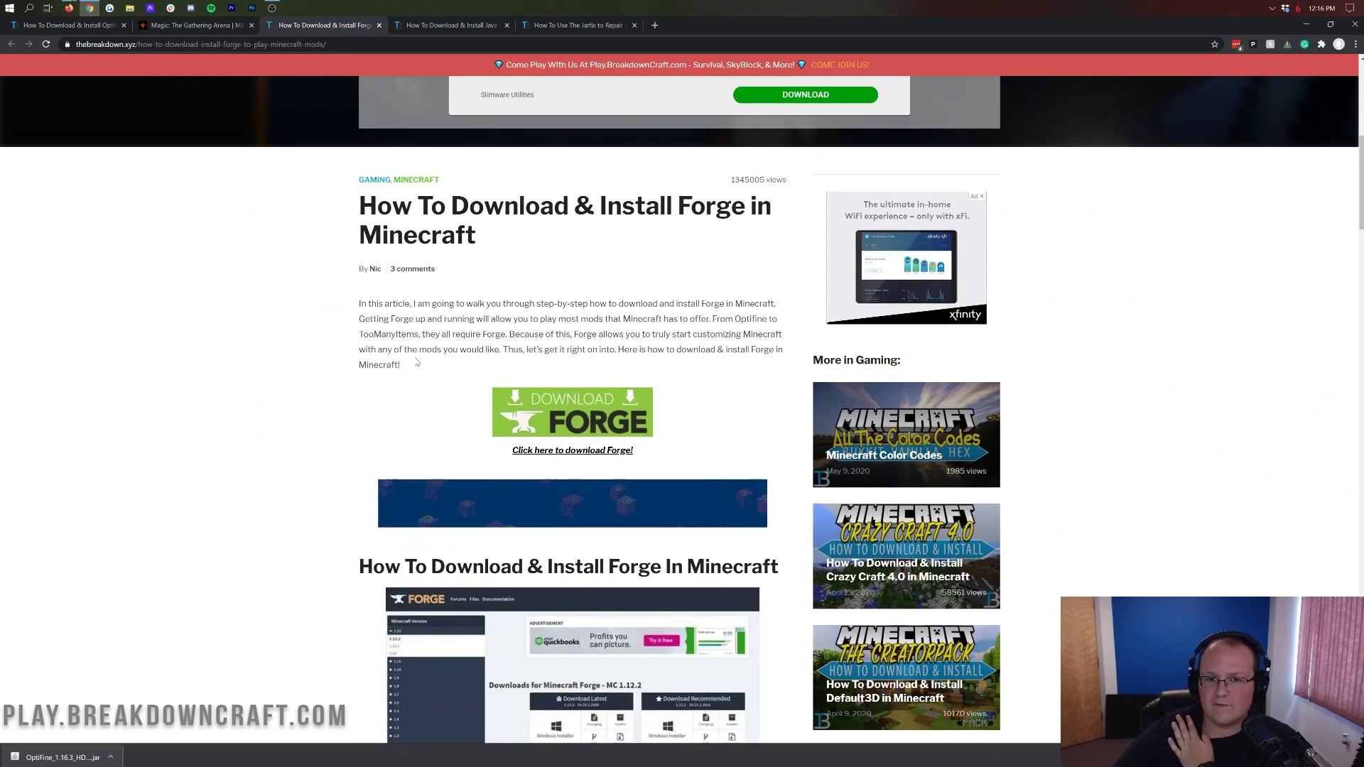
pyautogui.scroll(-11, 418, 358)
pyautogui.scroll(10, 419, 361)
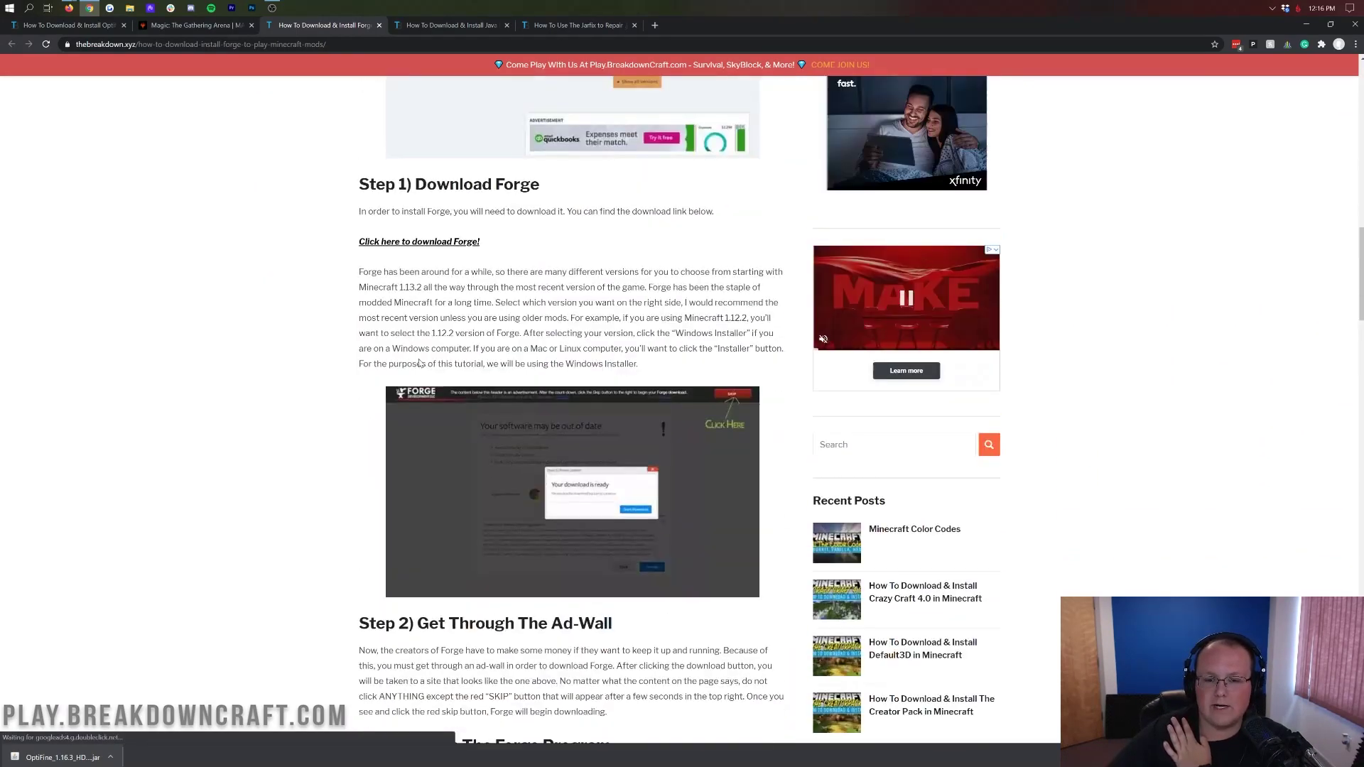
pyautogui.scroll(1, 420, 363)
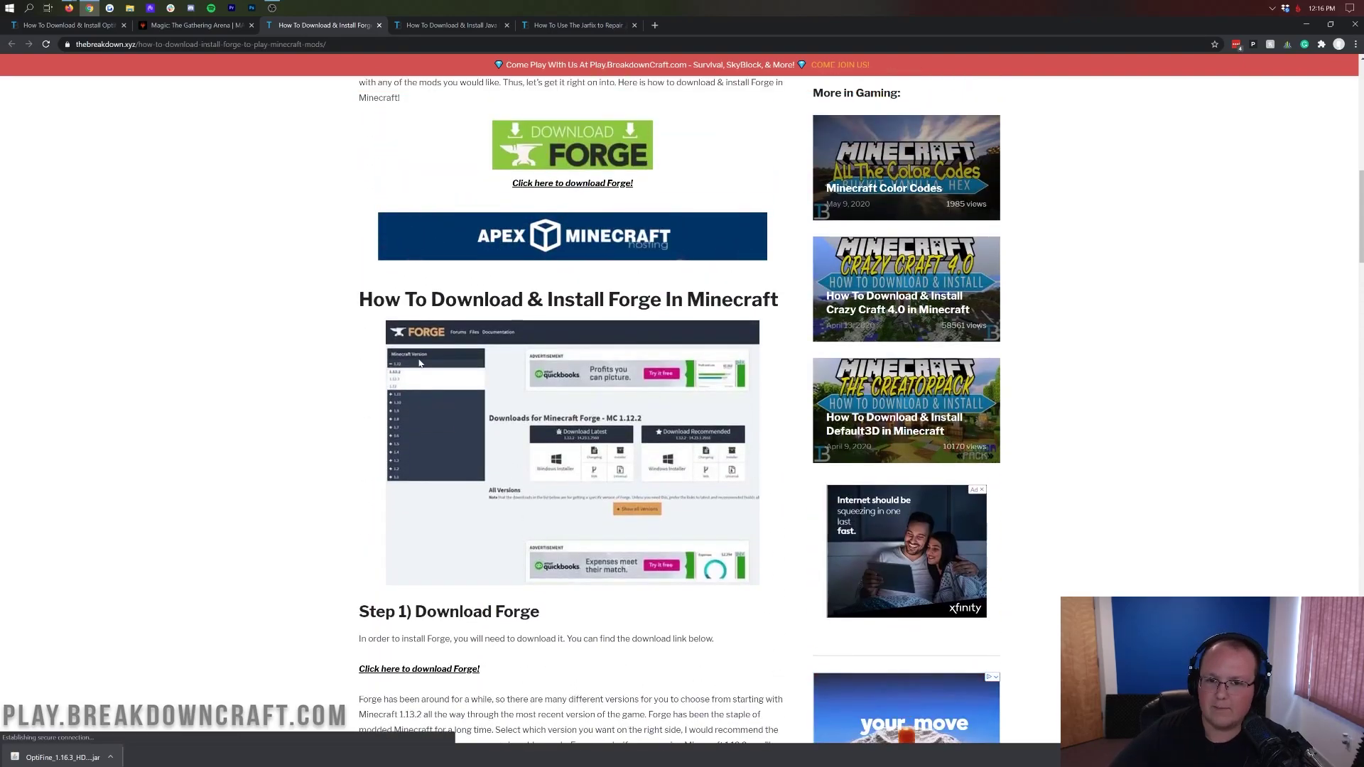
pyautogui.scroll(-10, 419, 363)
pyautogui.scroll(7, 429, 446)
pyautogui.scroll(8, 429, 445)
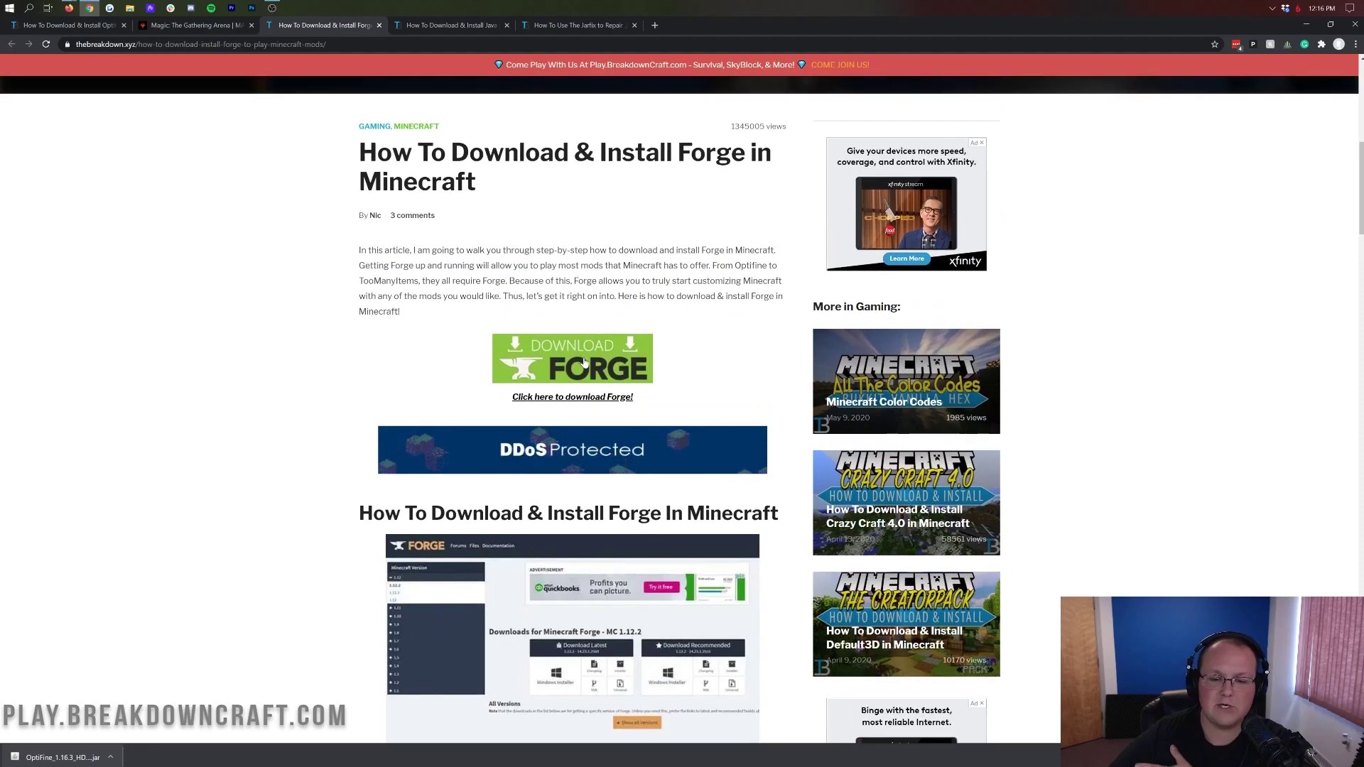
pyautogui.click(580, 366)
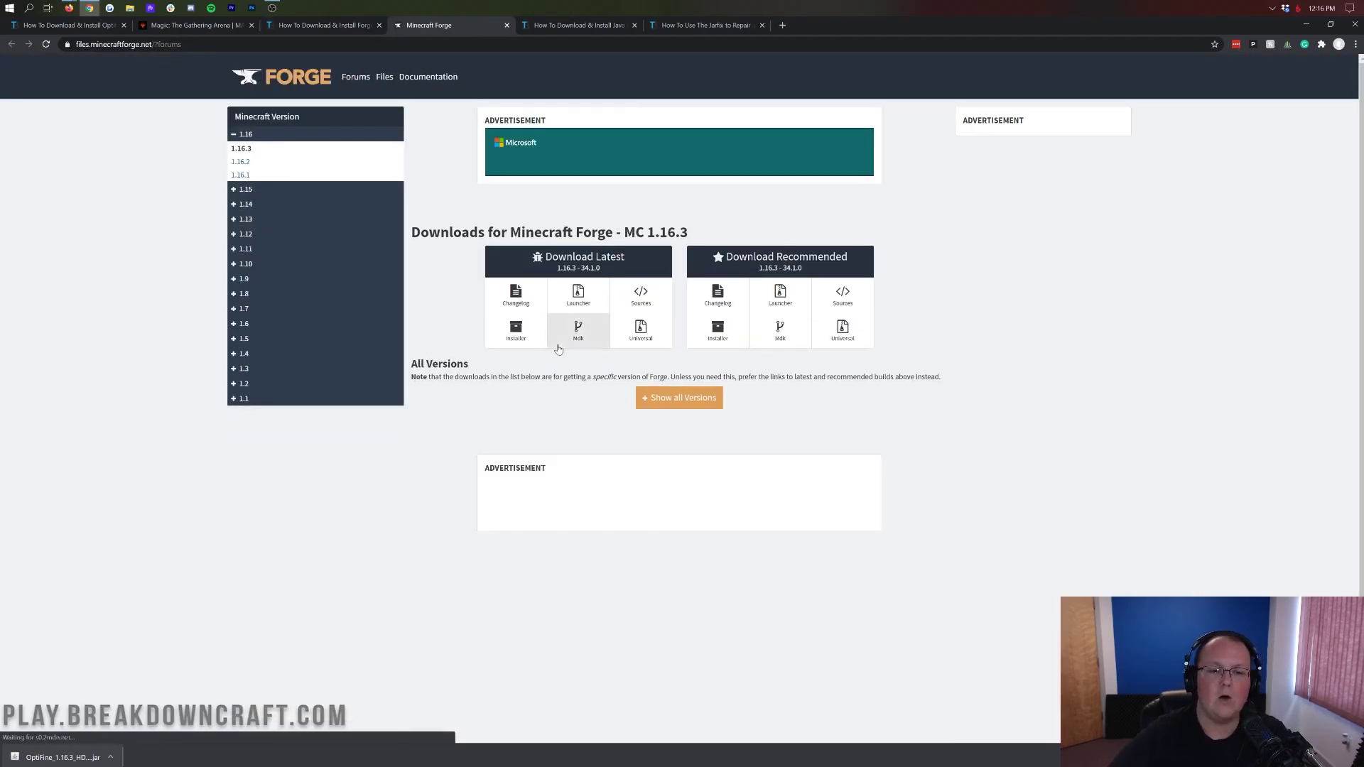
# Confirm MC 1.16.3 in the 1.16 version list and start the recommended installer download
pyautogui.moveTo(688, 233); pyautogui.dragTo(624, 232)
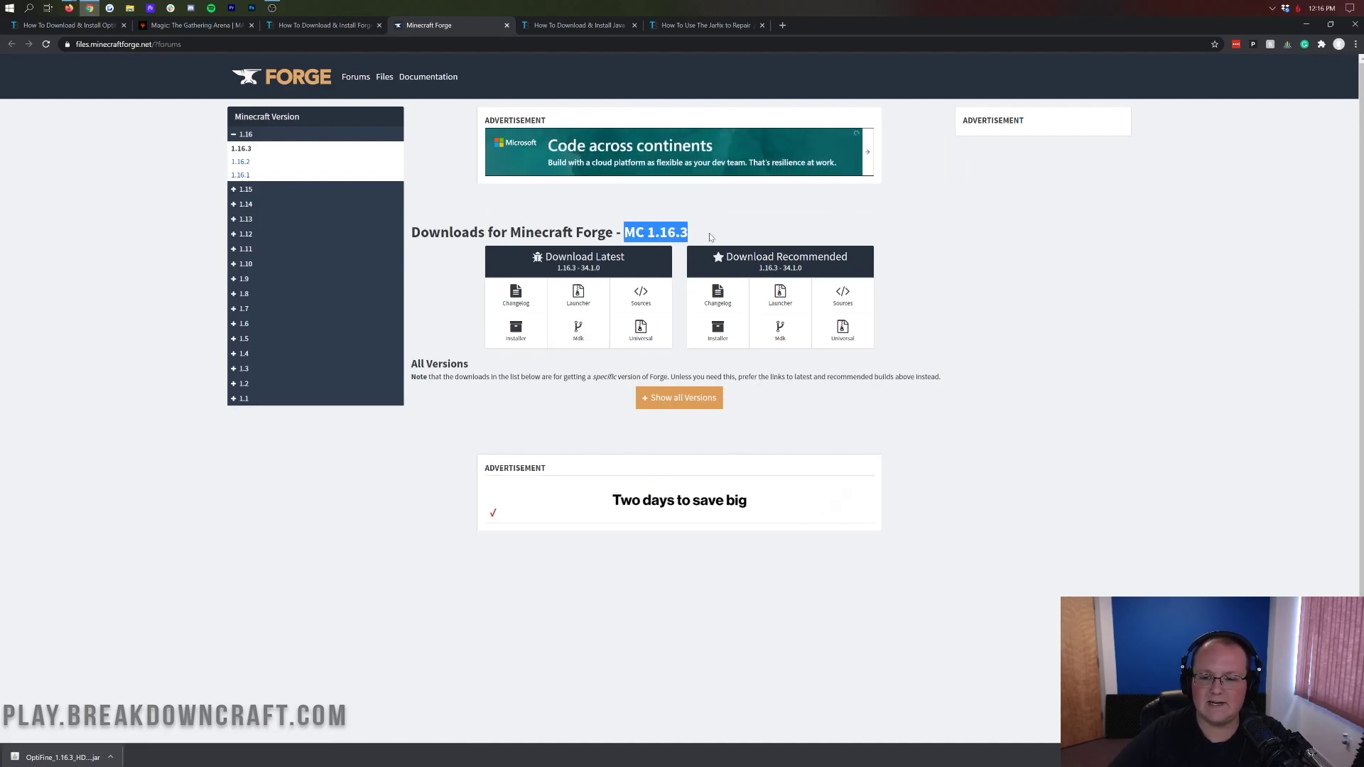
pyautogui.click(709, 235)
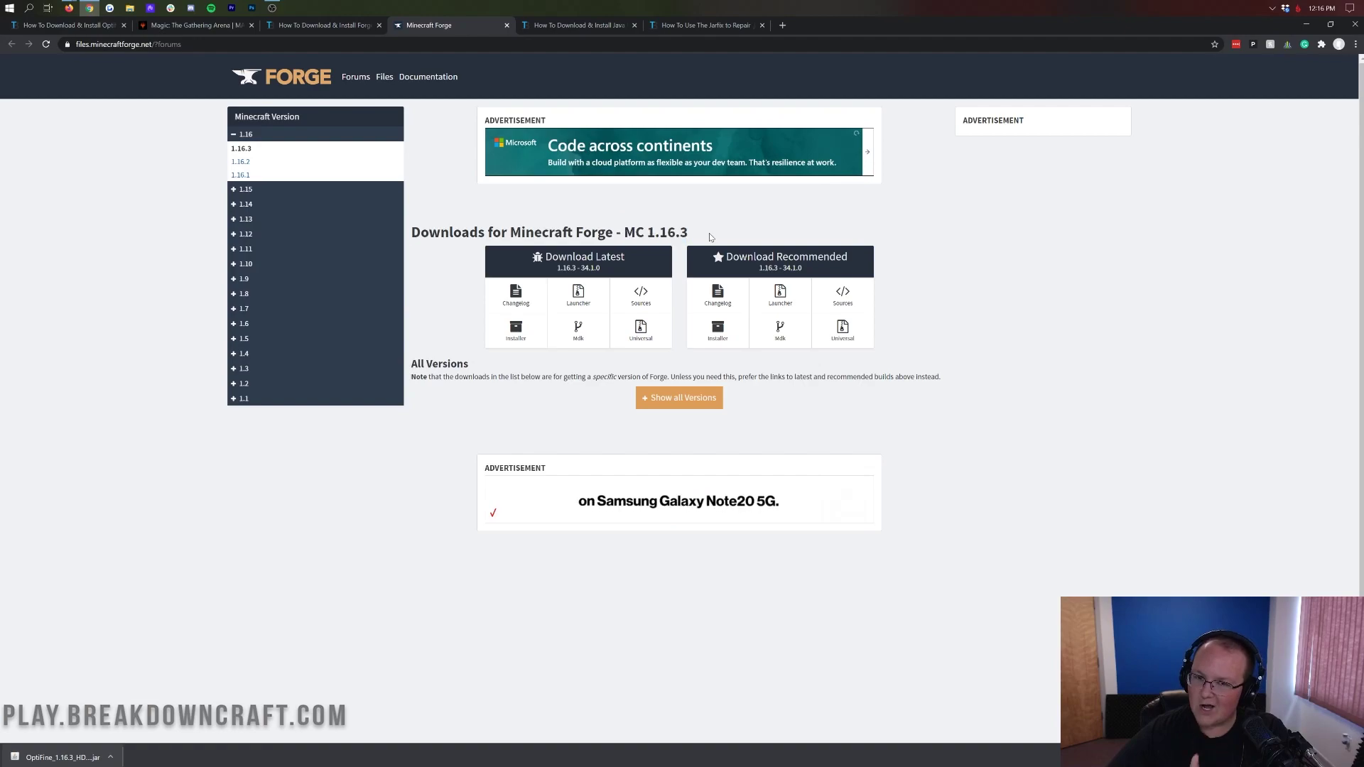
pyautogui.click(267, 137)
pyautogui.click(261, 139)
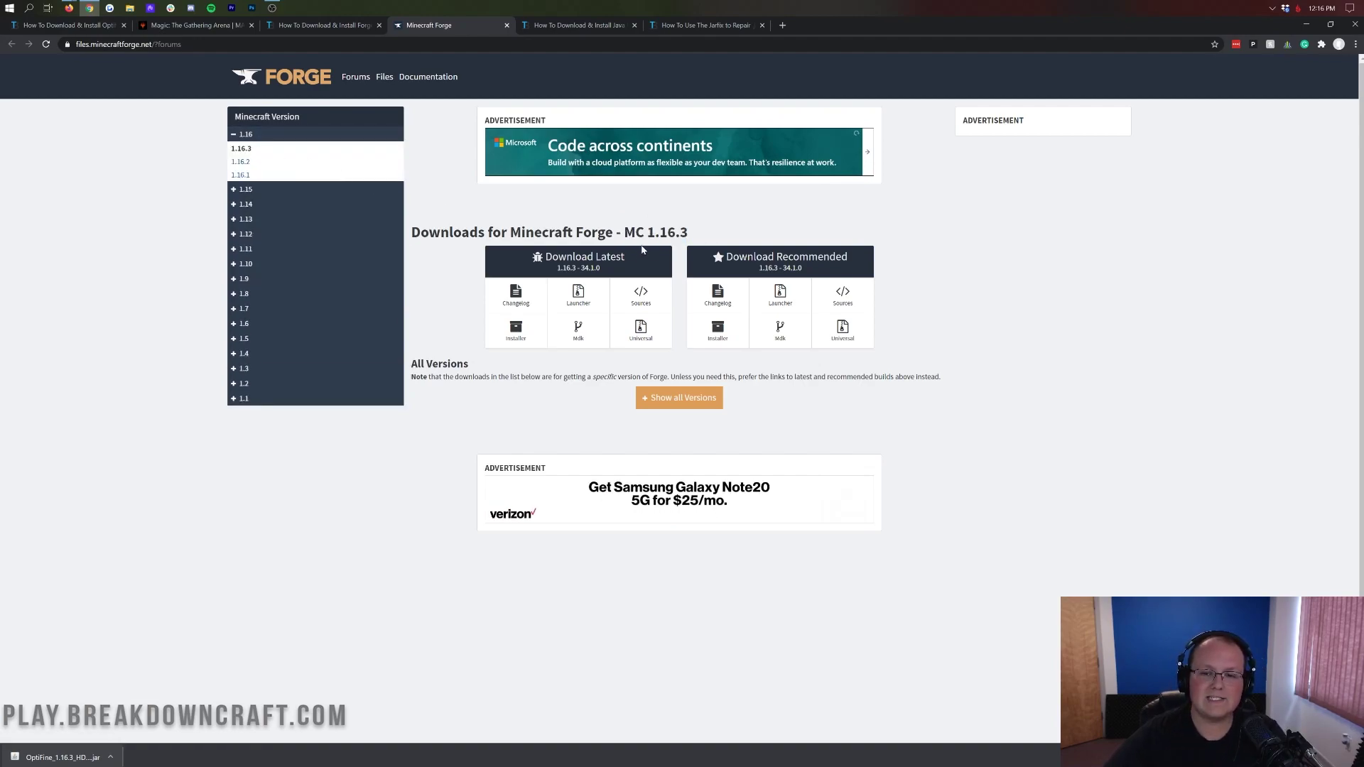
pyautogui.moveTo(693, 237); pyautogui.dragTo(624, 235)
pyautogui.click(693, 237)
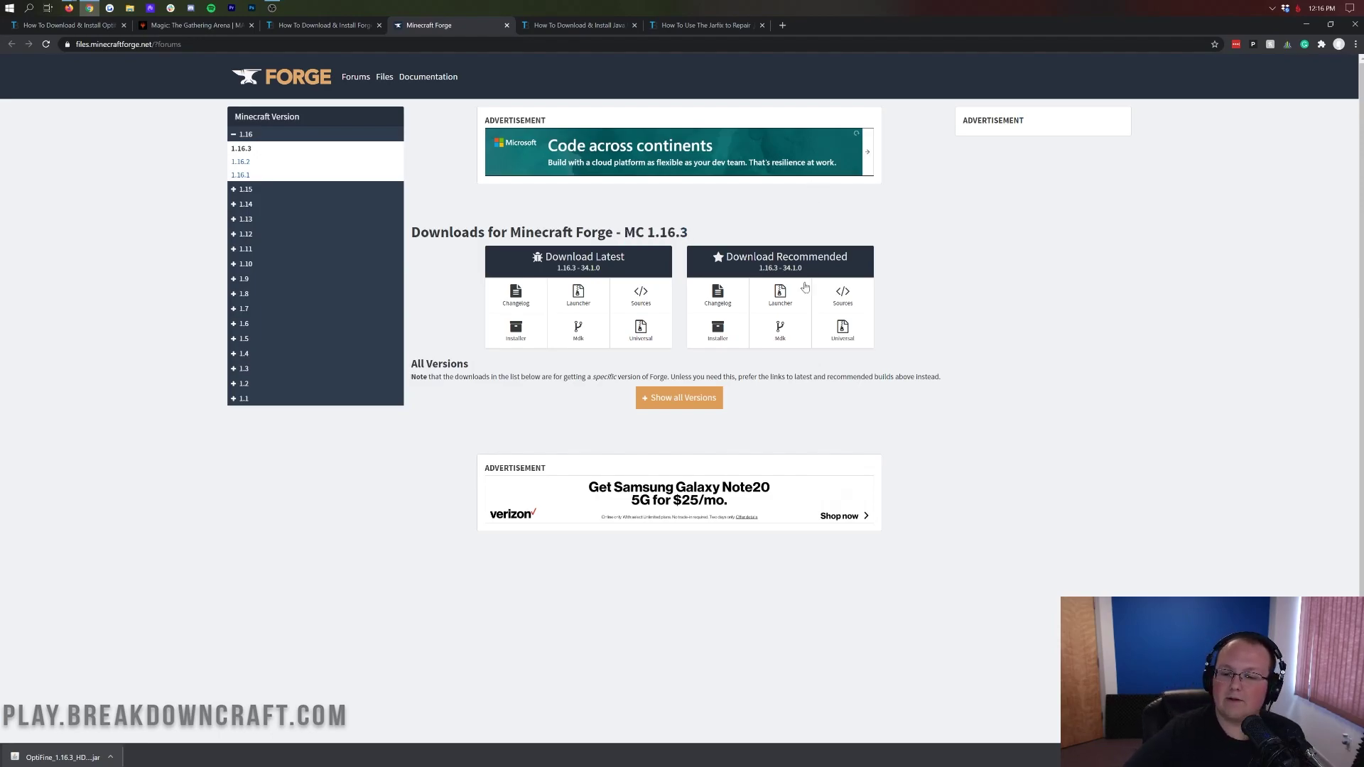
pyautogui.click(723, 329)
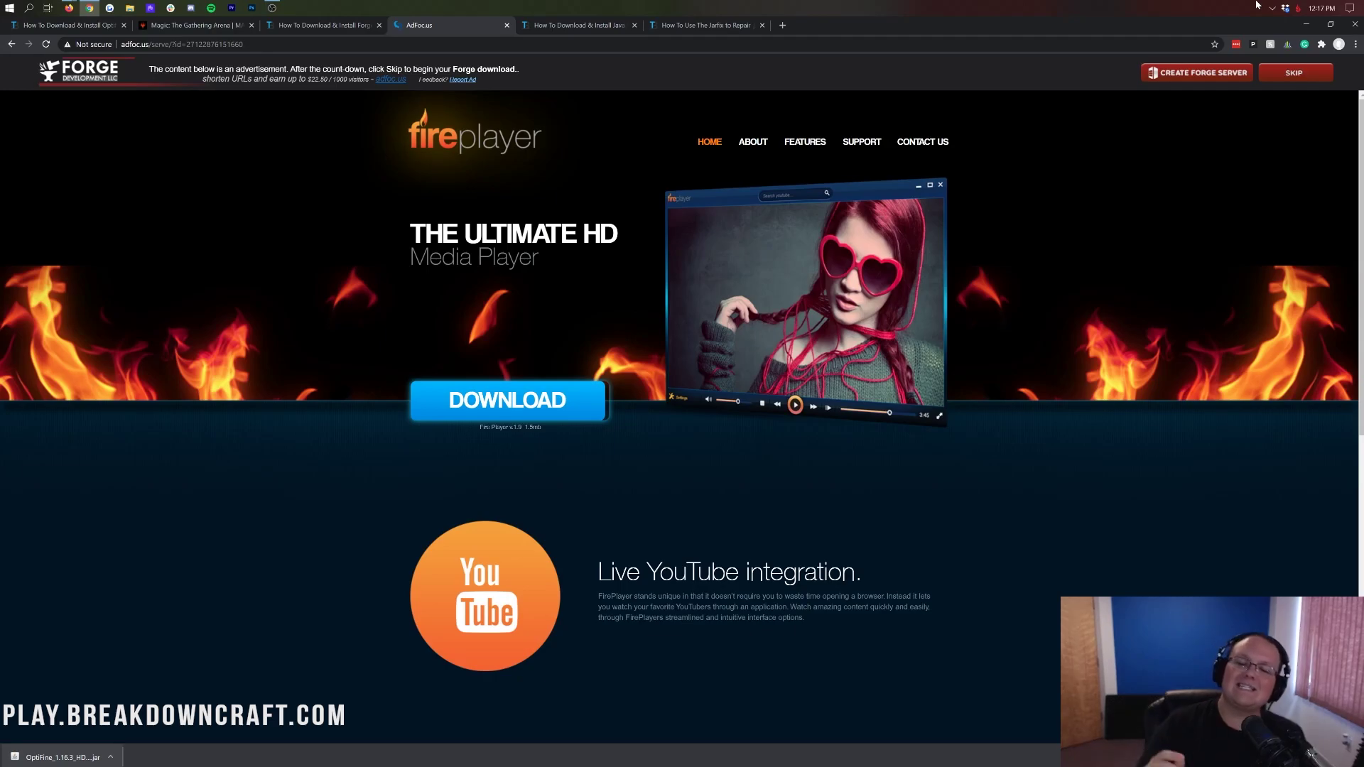
# Skip the ad, keep the Forge 1.16.3-34.1.0 installer jar, and switch to the Java guide
pyautogui.click(1300, 85)
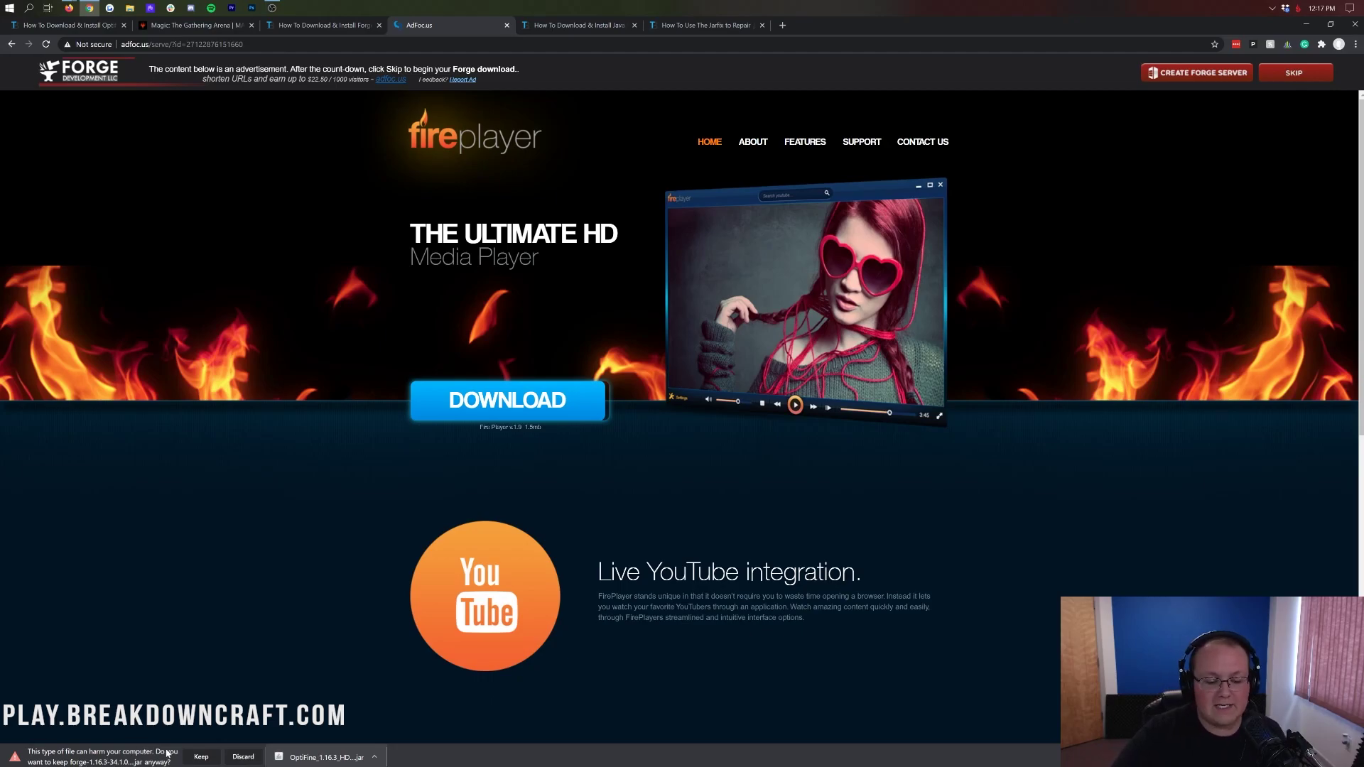
pyautogui.click(201, 757)
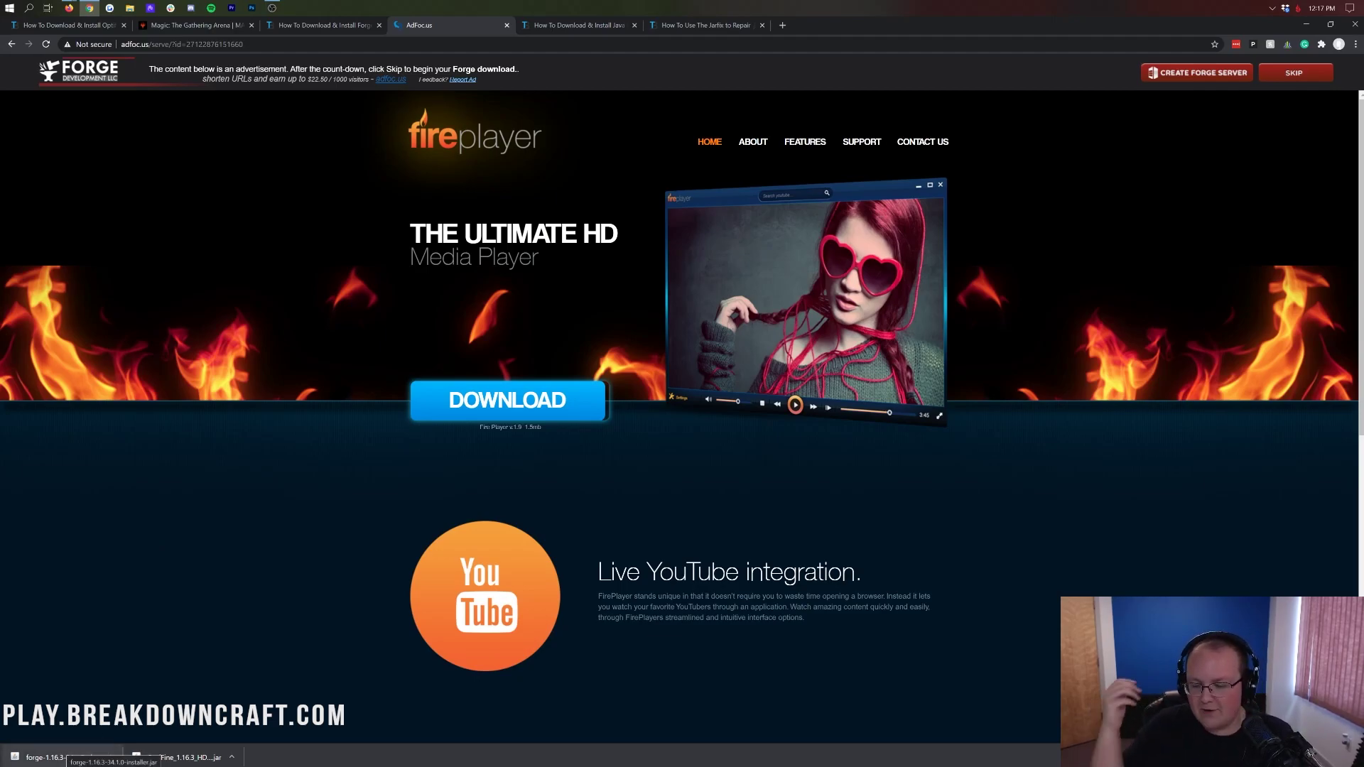
pyautogui.click(548, 26)
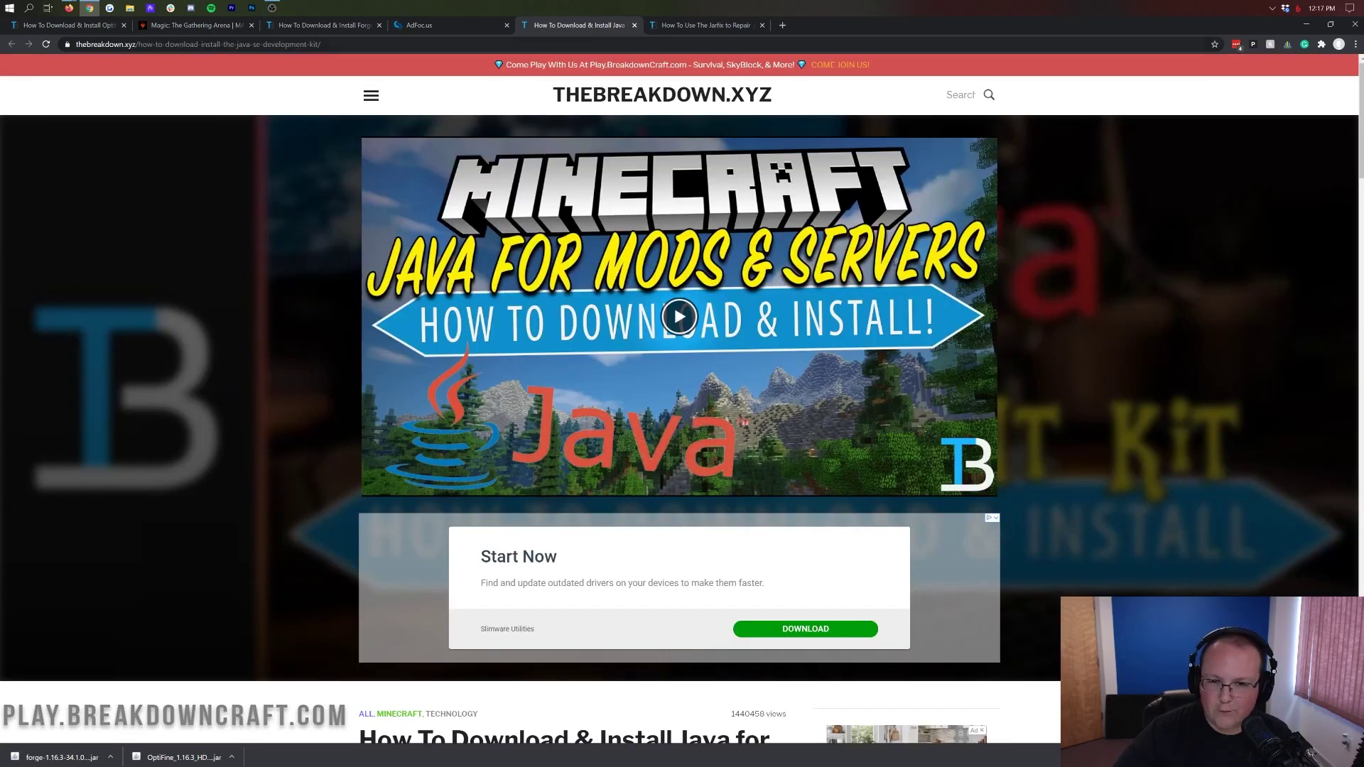
# Restore the deleted desktop file and place the OptiFine and Forge jars side by side
pyautogui.click(1307, 24)
pyautogui.rightClick(471, 223)
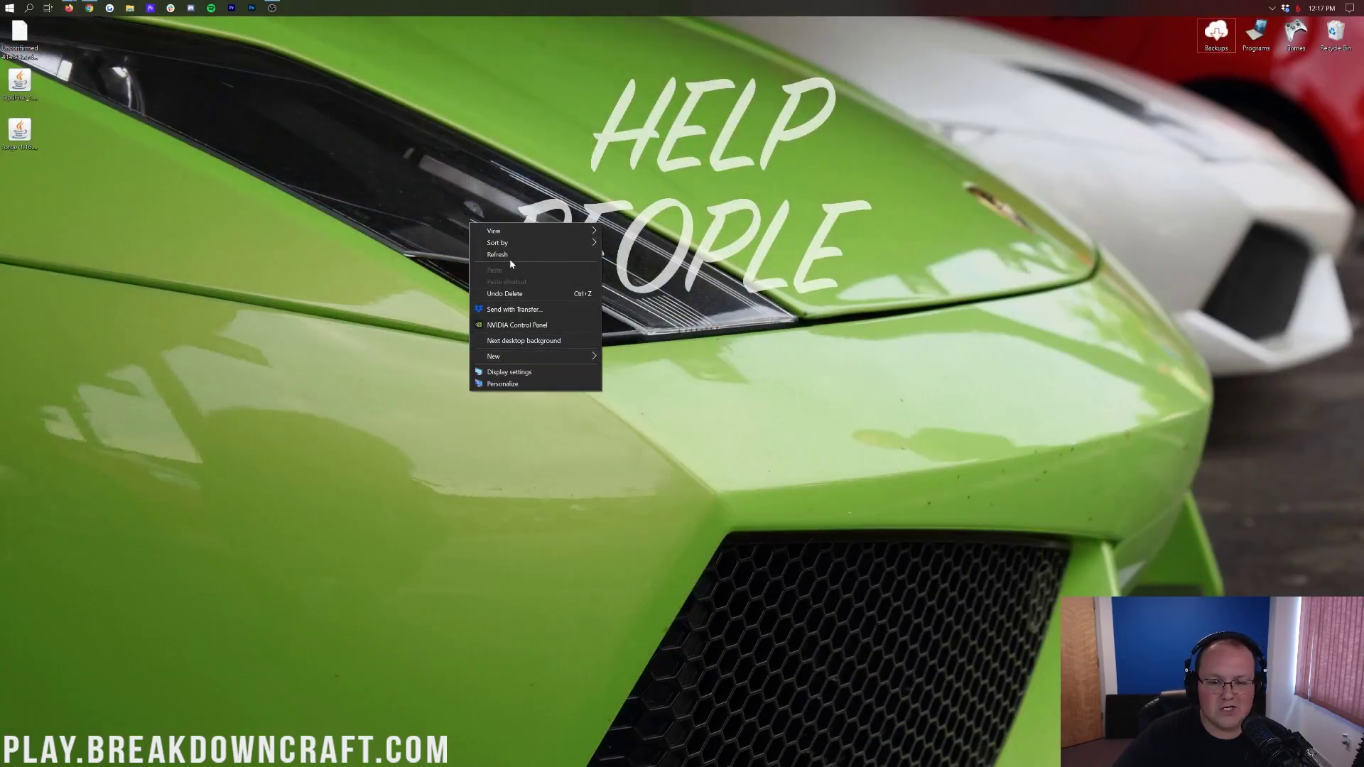
pyautogui.click(519, 294)
pyautogui.moveTo(19, 82); pyautogui.dragTo(459, 132)
pyautogui.moveTo(19, 131); pyautogui.dragTo(573, 140)
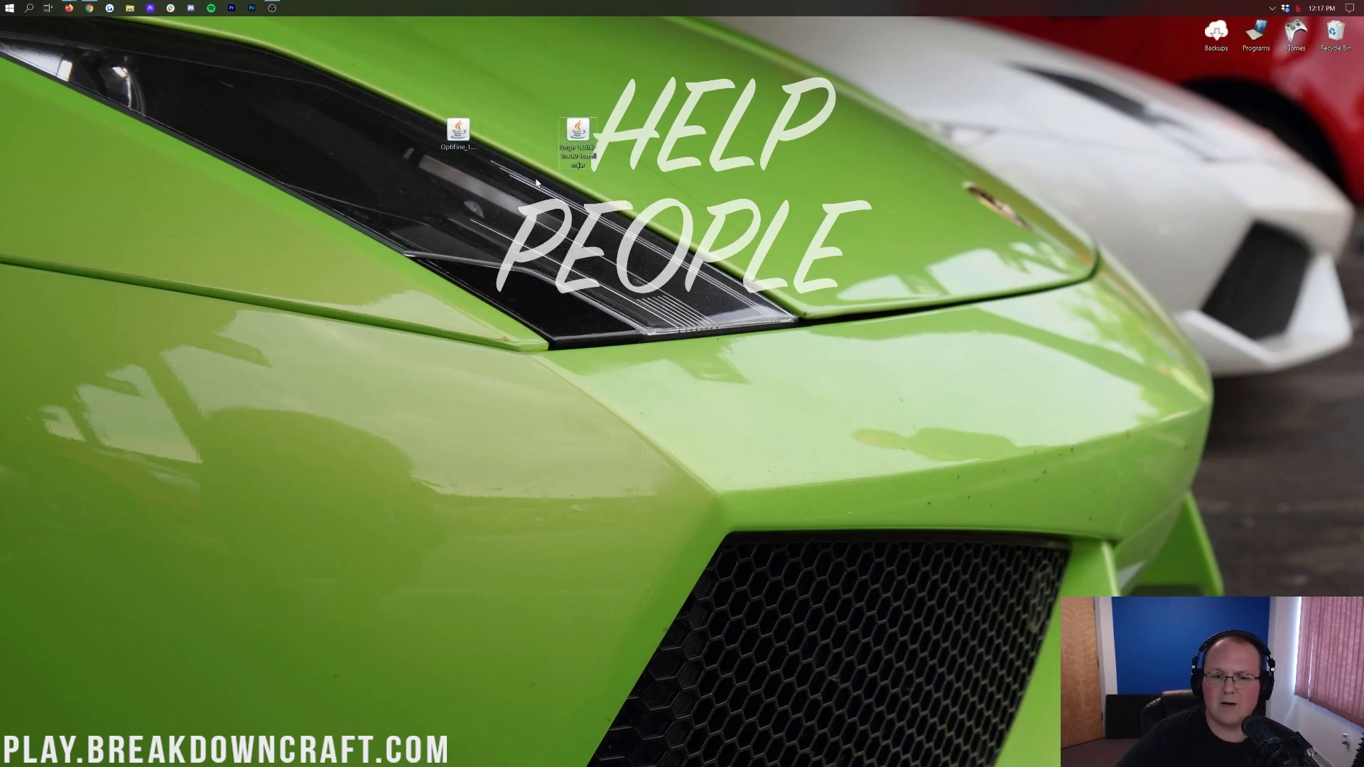
pyautogui.click(458, 135)
pyautogui.click(604, 228)
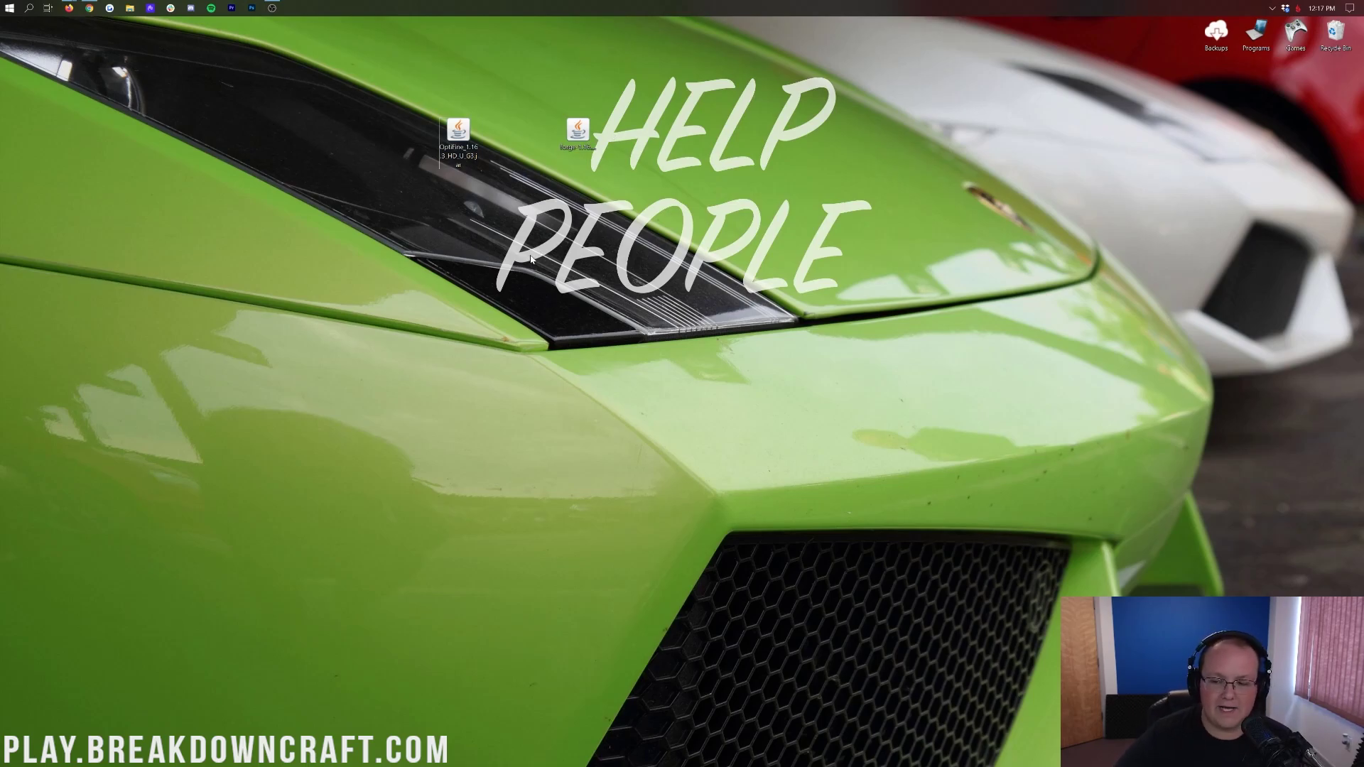
# Search 'download', check the Downloads folder is empty, then close it
pyautogui.click(4, 10)
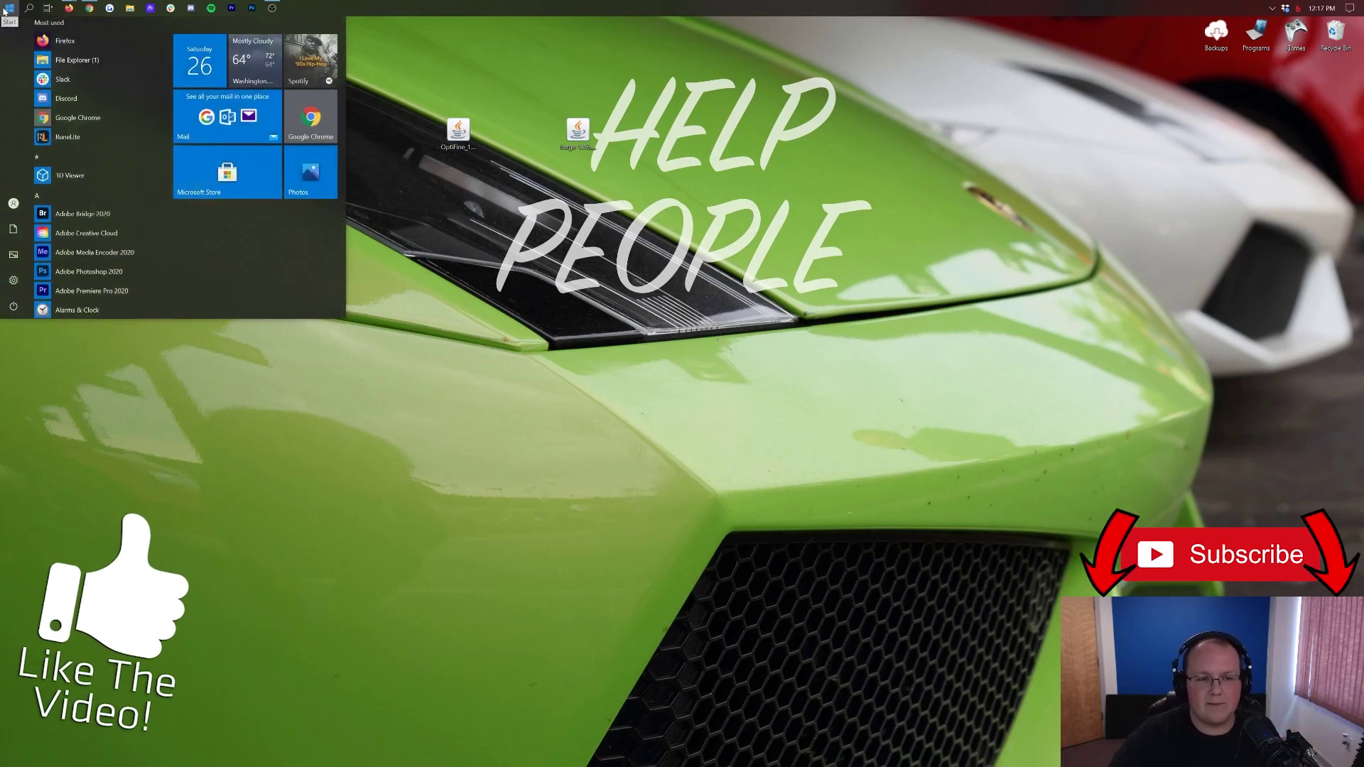
pyautogui.write('downlo')
pyautogui.write('ad')
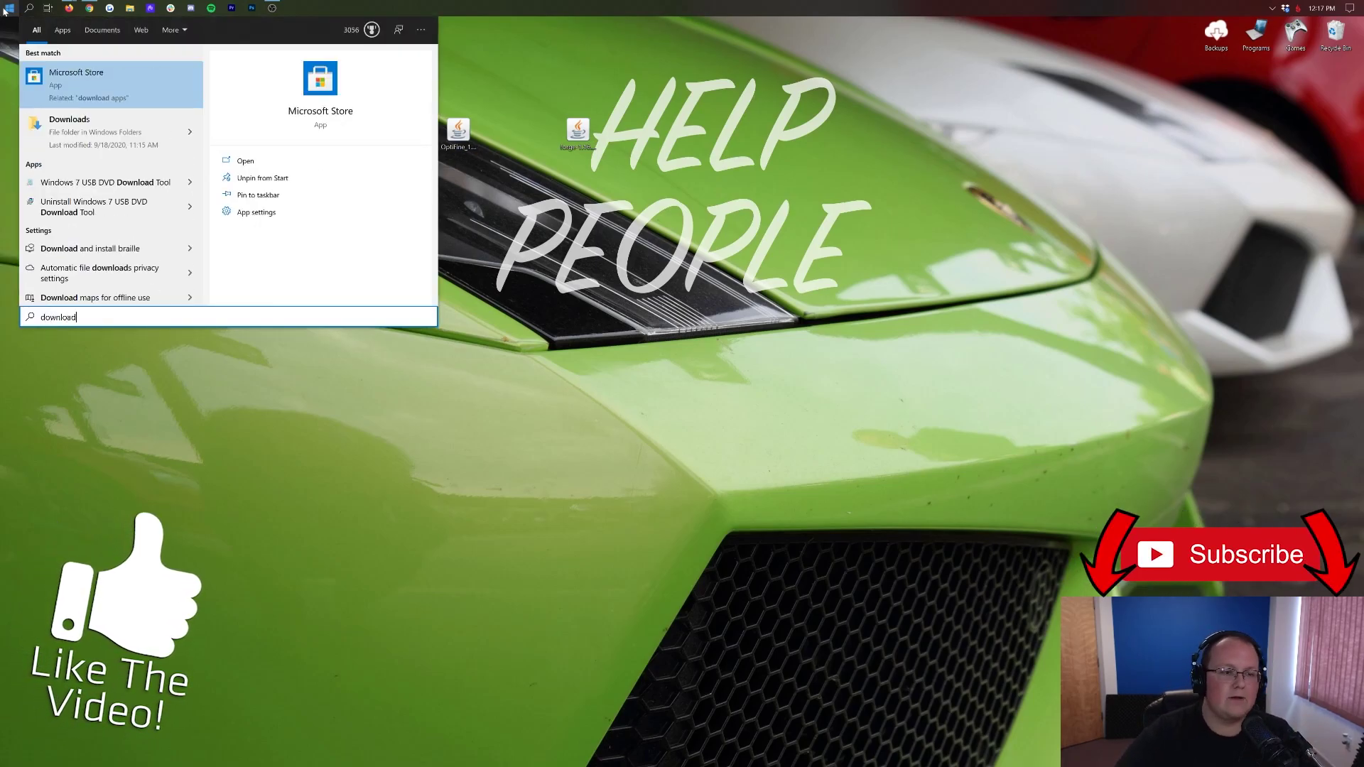
pyautogui.click(140, 150)
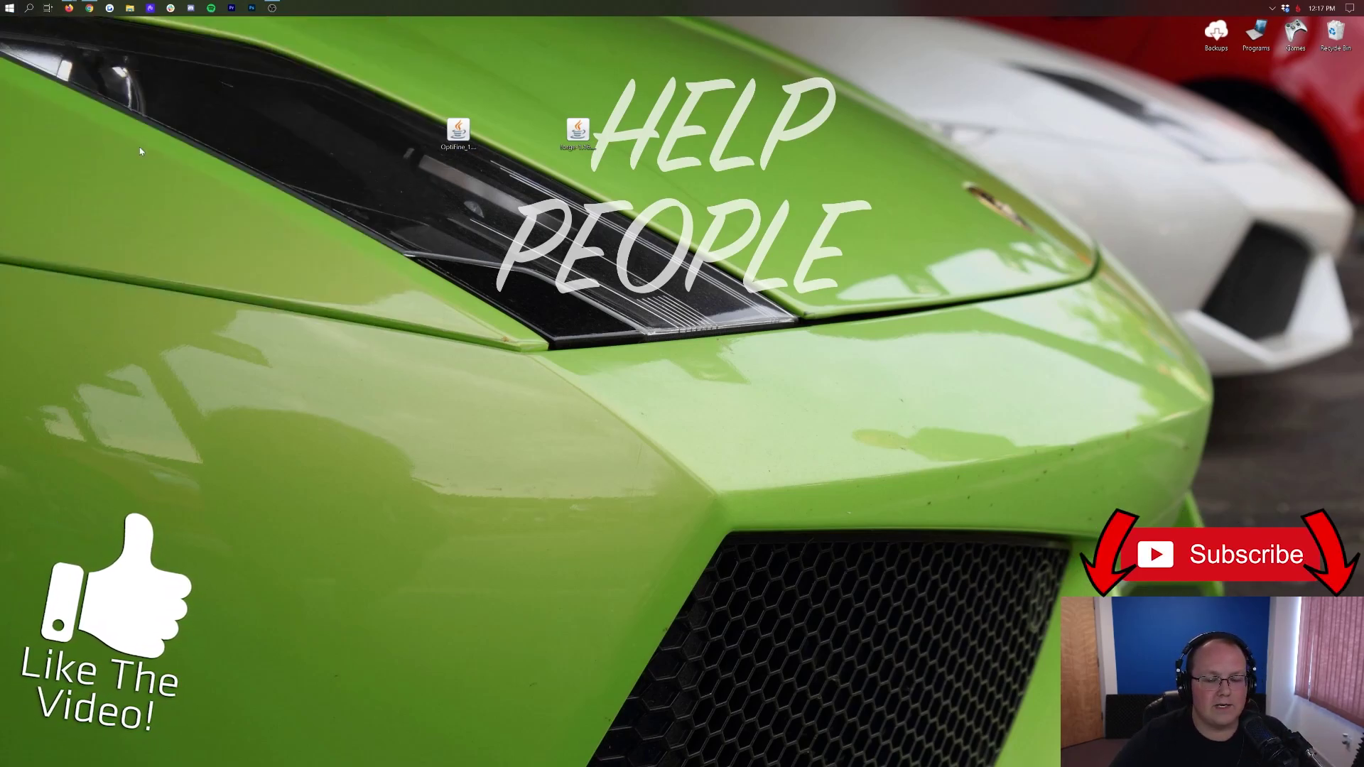
pyautogui.moveTo(569, 174); pyautogui.dragTo(624, 141)
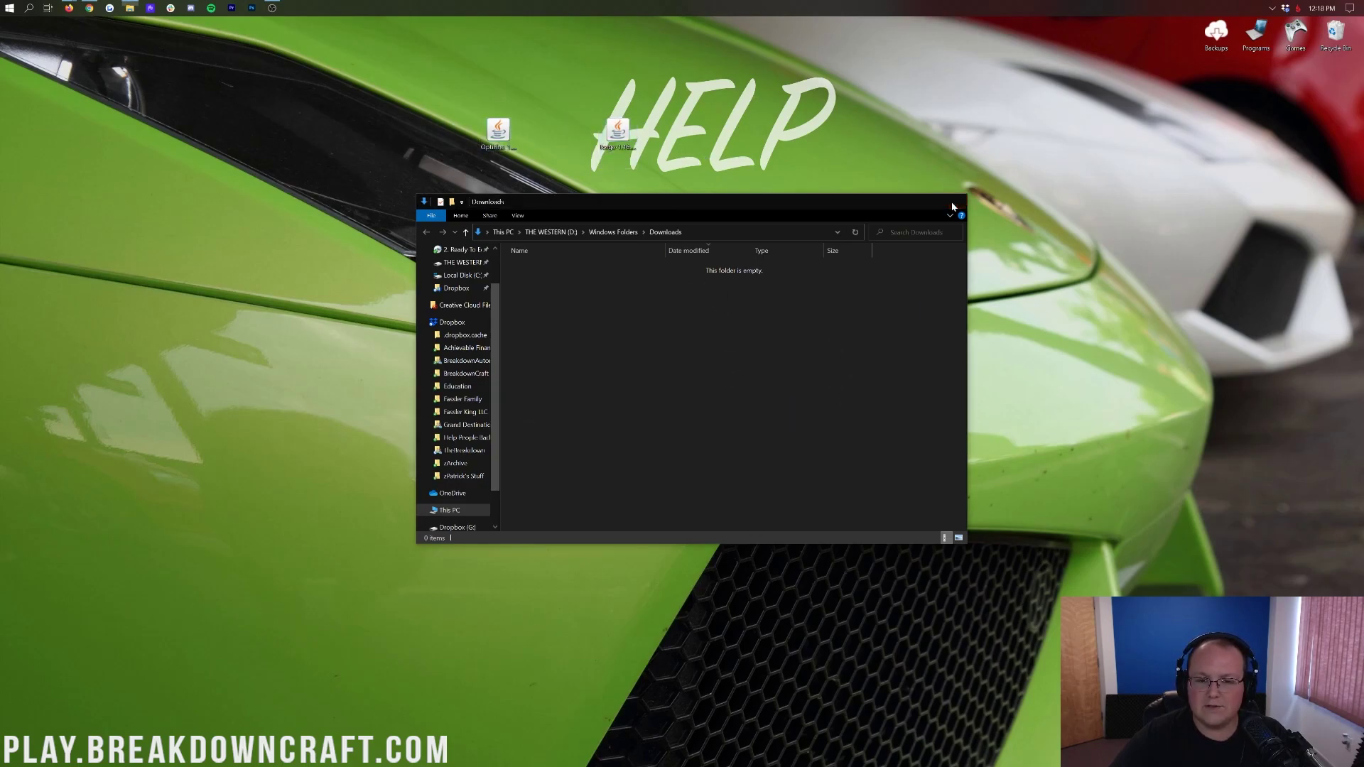
pyautogui.click(955, 202)
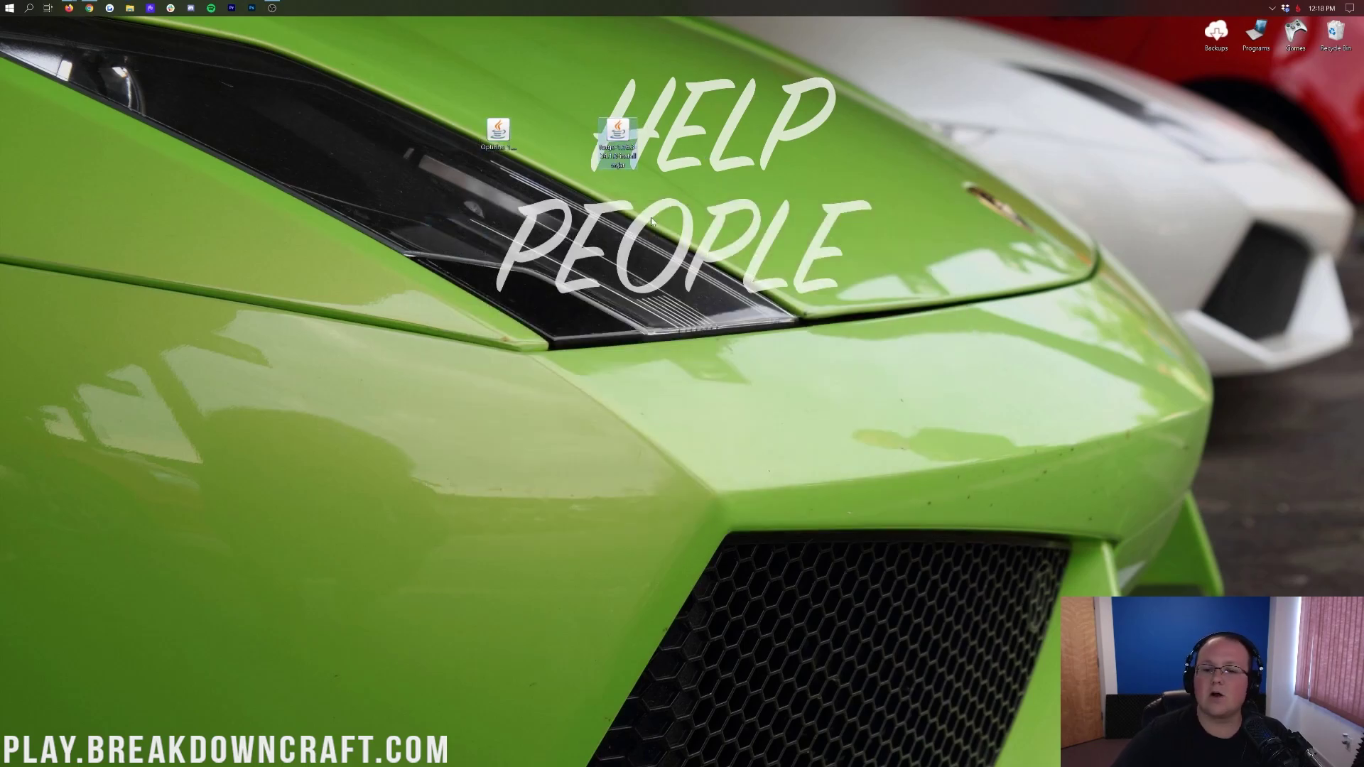
# Cancel choosing an app for the Forge installer jar and return to Chrome's Java article
pyautogui.rightClick(618, 126)
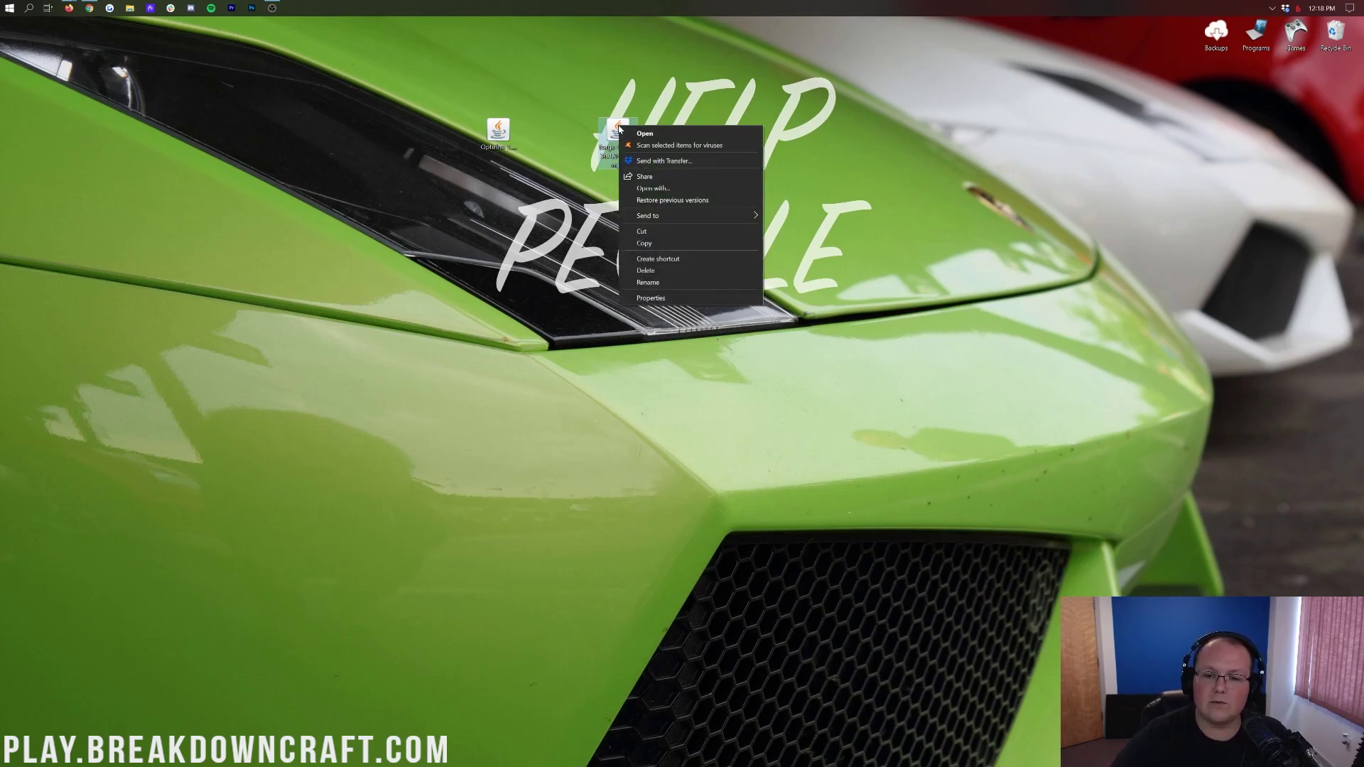
pyautogui.click(654, 188)
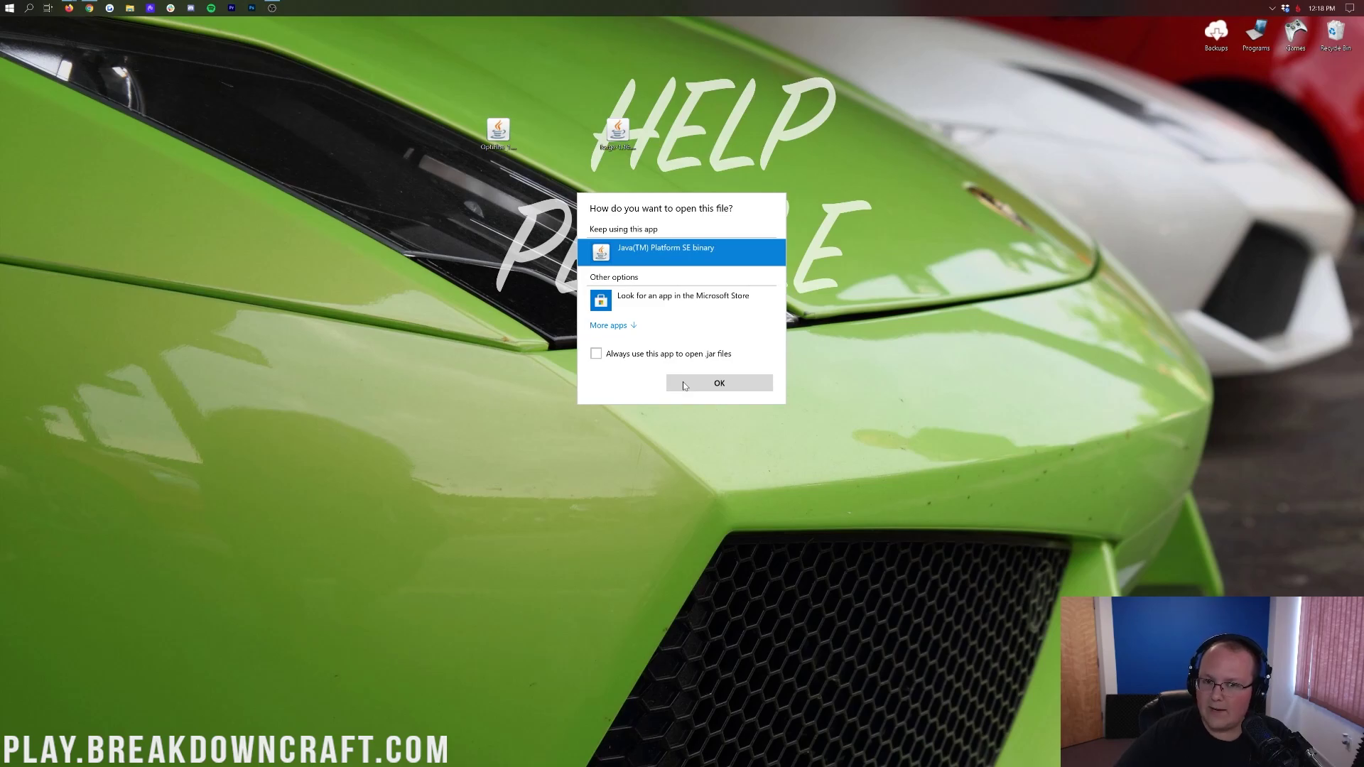
pyautogui.click(598, 426)
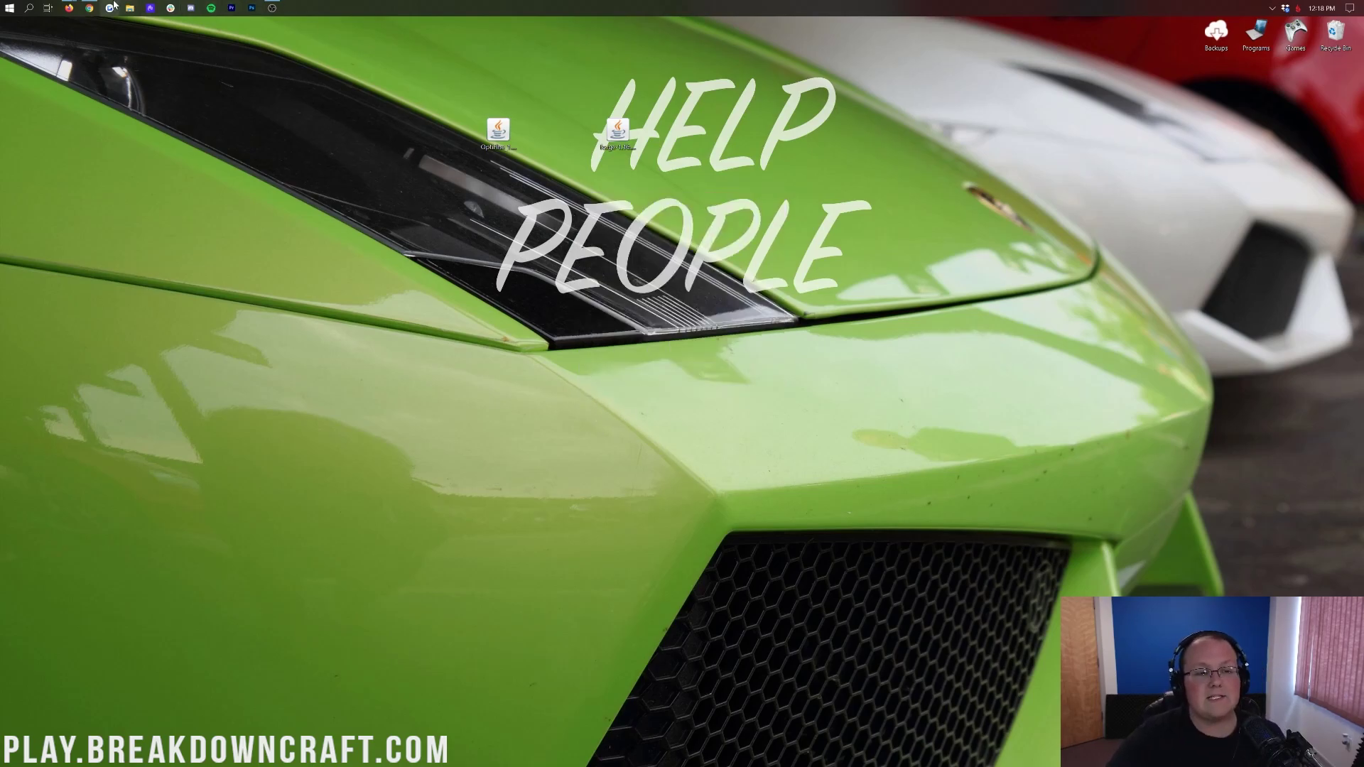
pyautogui.click(89, 8)
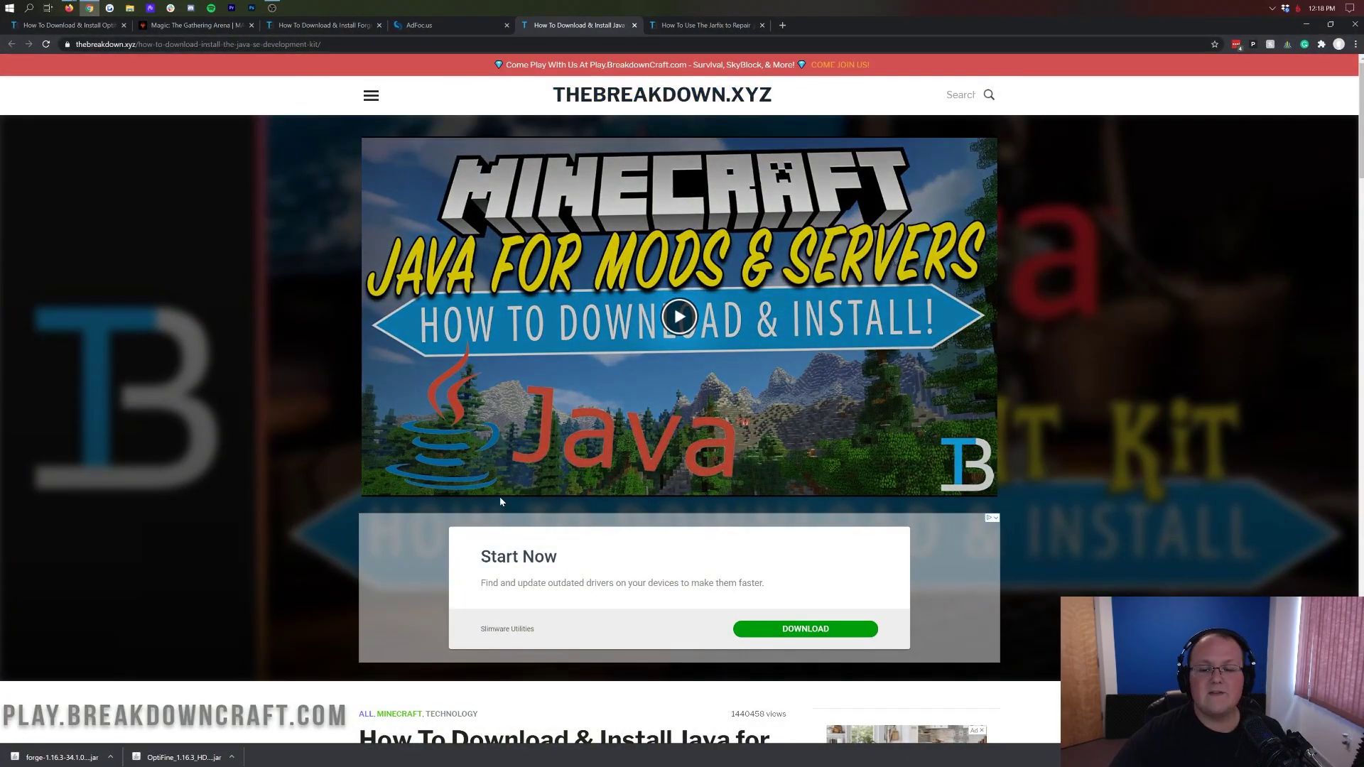
# Scroll through the Java download guide
pyautogui.scroll(-5, 463, 481)
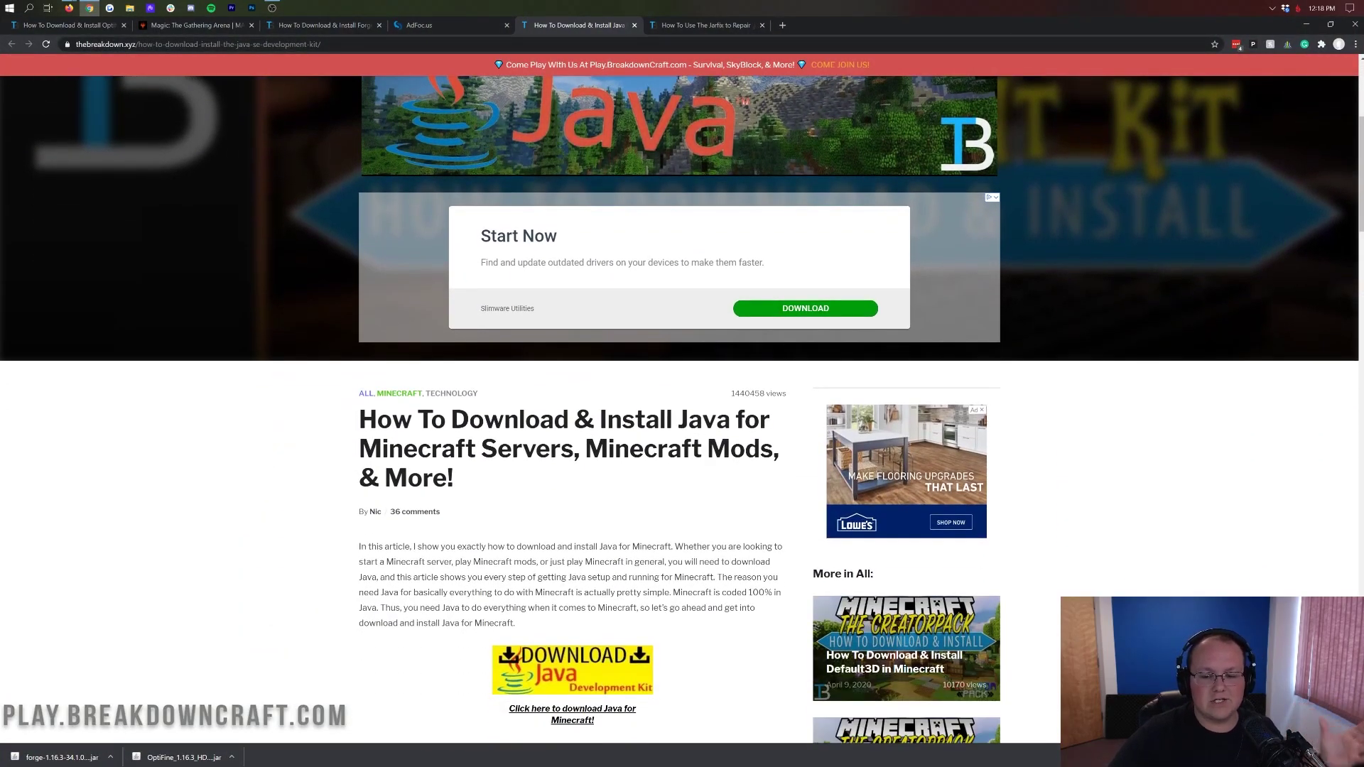
pyautogui.scroll(-1, 396, 435)
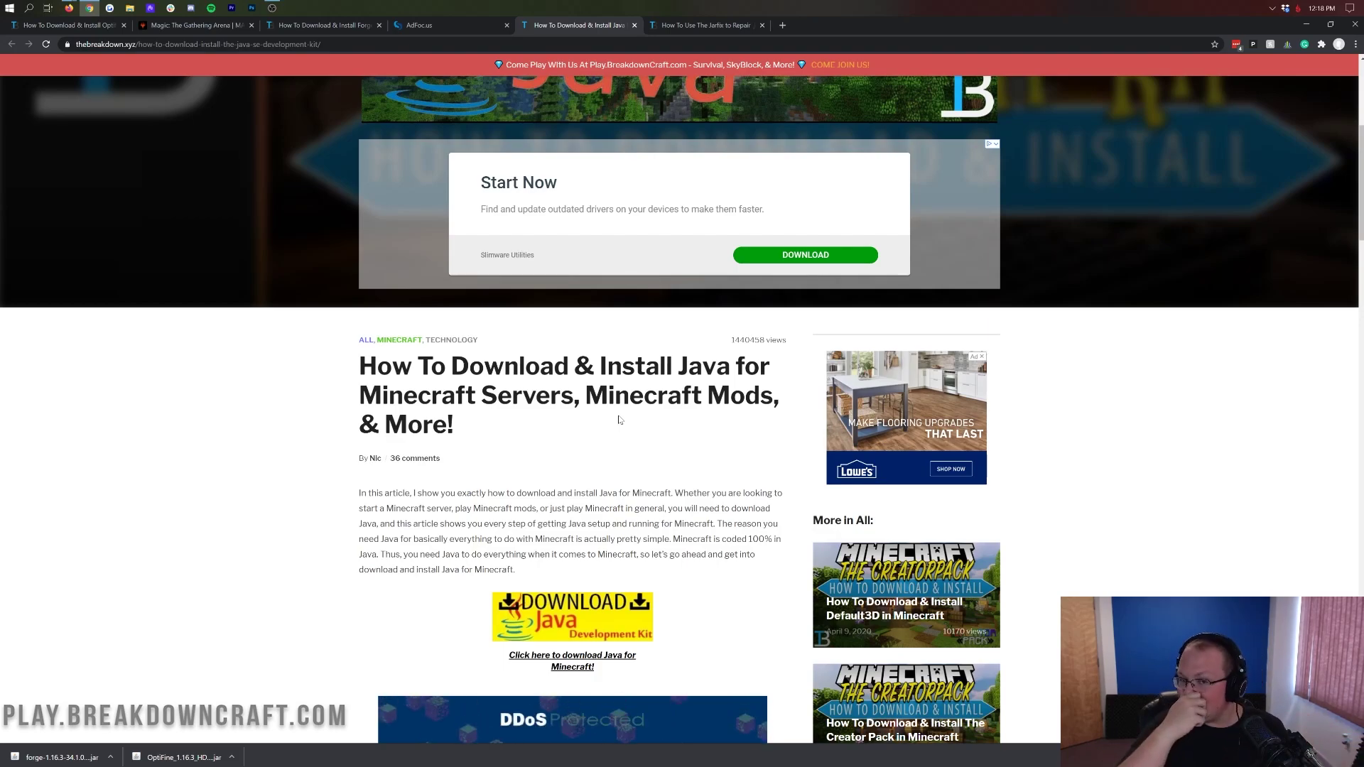
pyautogui.scroll(-20, 619, 420)
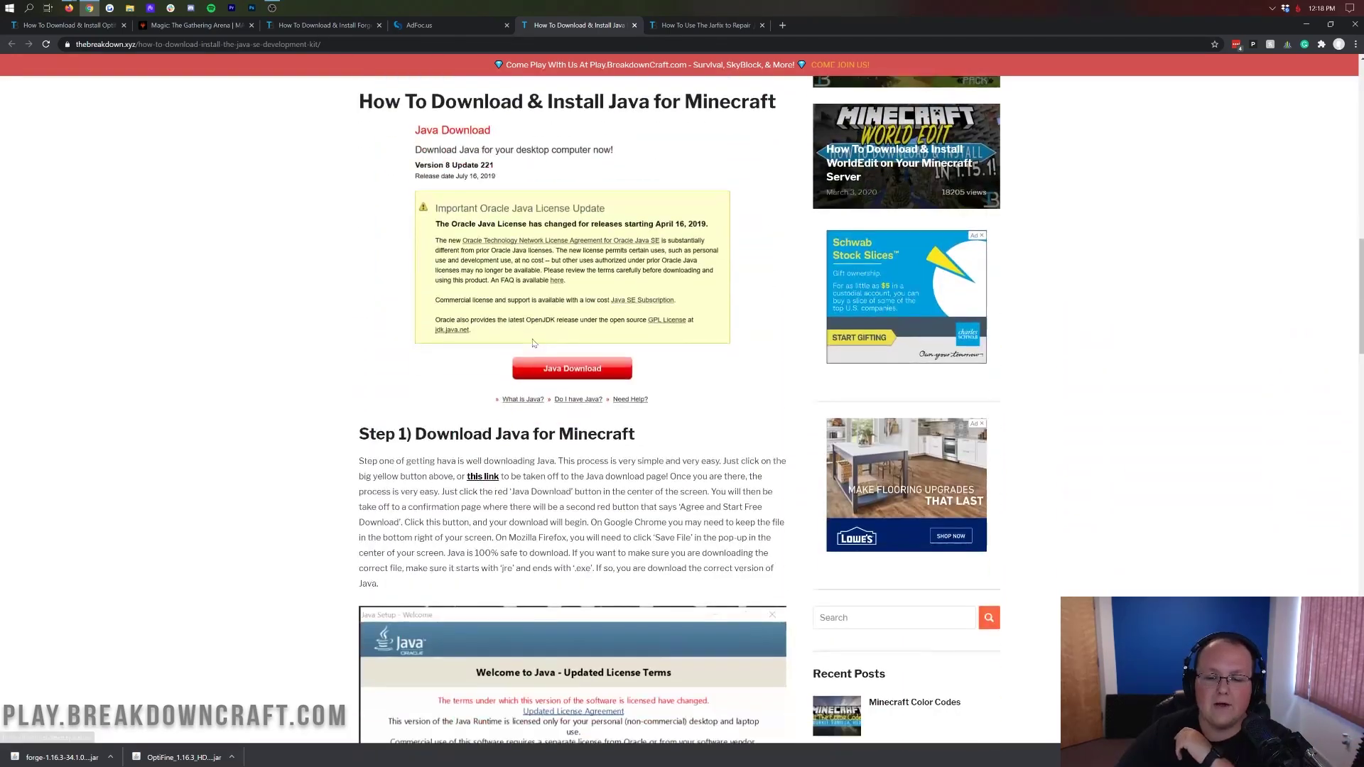
pyautogui.scroll(20, 533, 344)
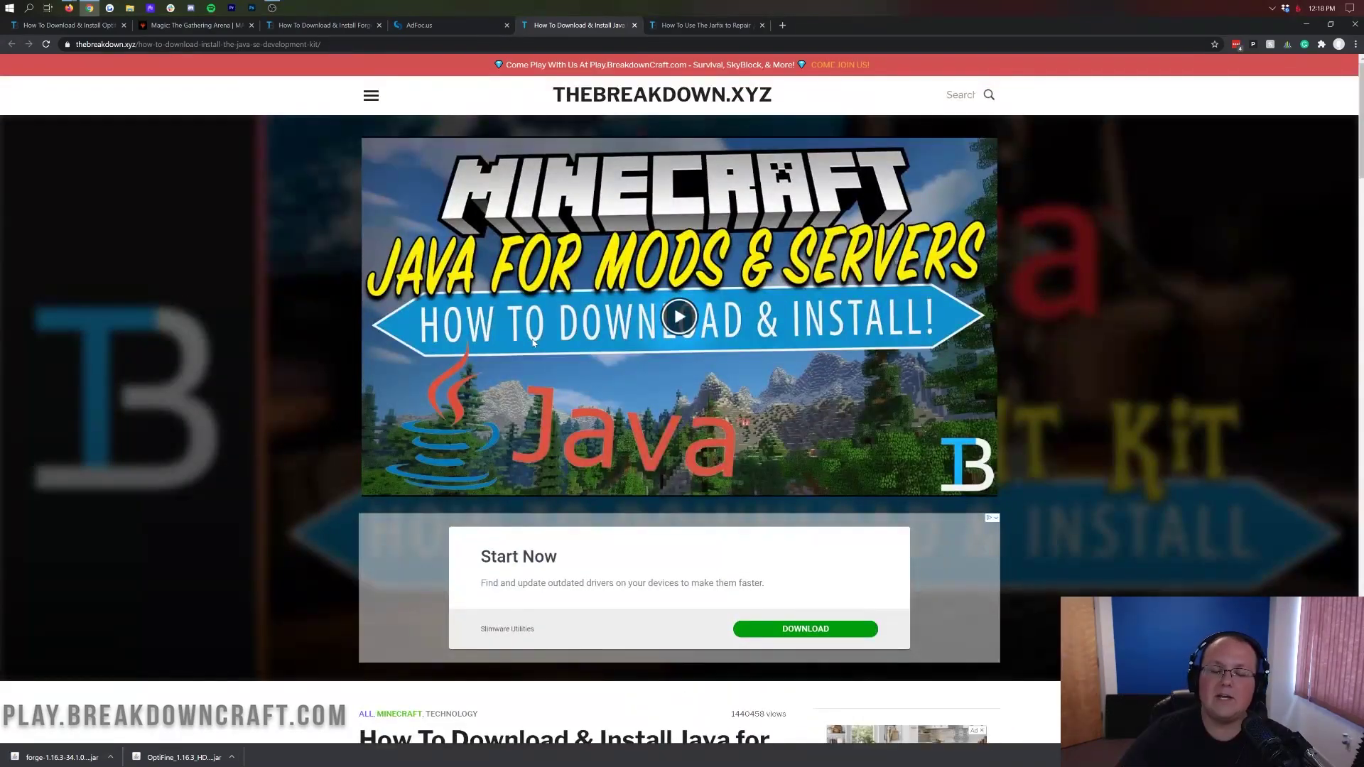
# Look over the 'How To Use The Jarfix' article, then minimize Chrome
pyautogui.click(661, 26)
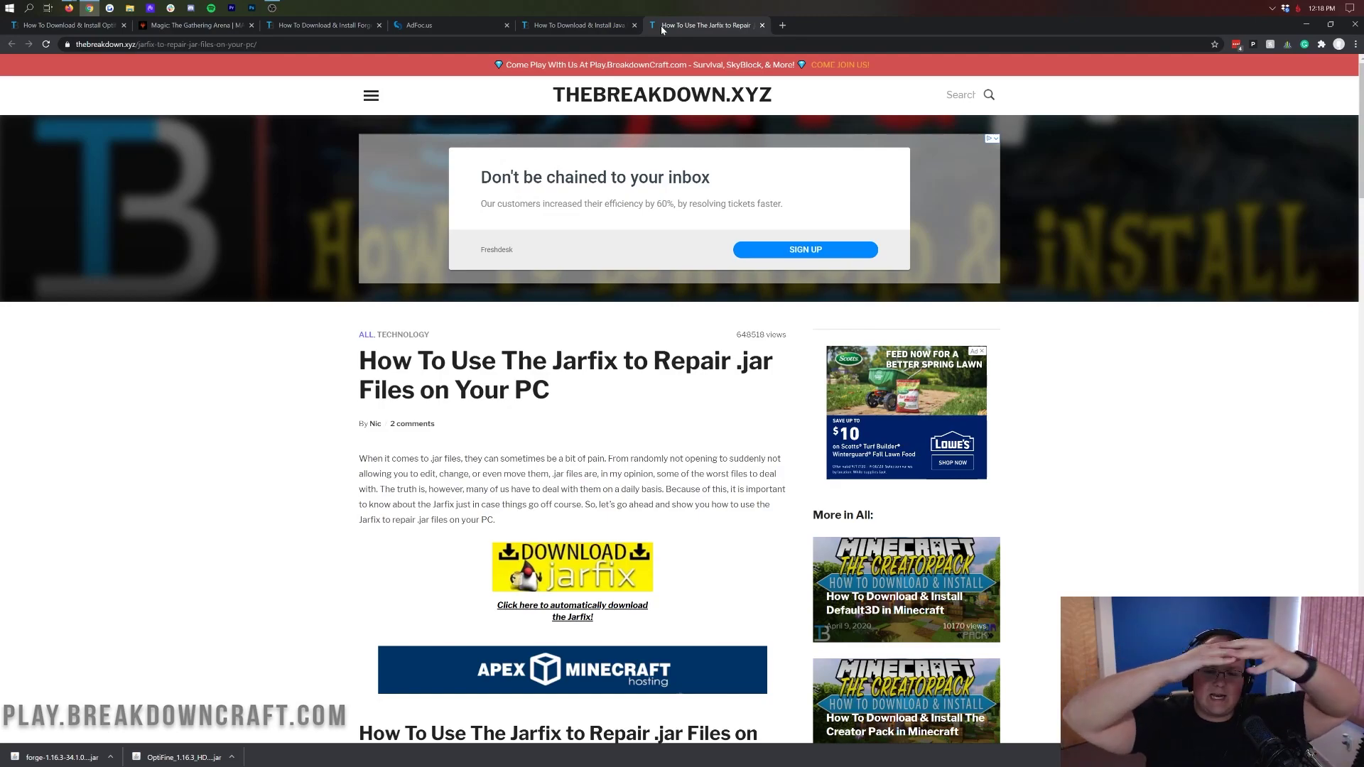
pyautogui.scroll(-1, 498, 352)
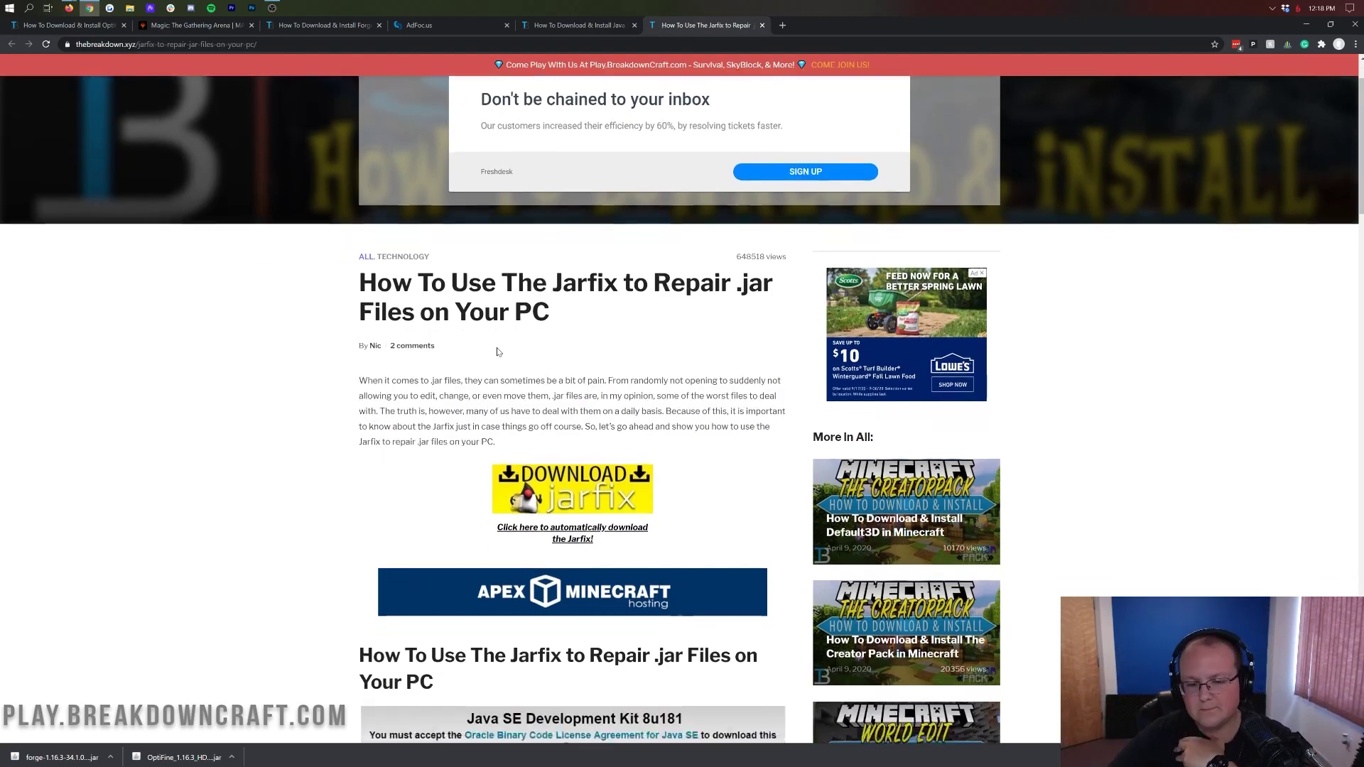
pyautogui.scroll(-7, 497, 352)
pyautogui.scroll(8, 498, 352)
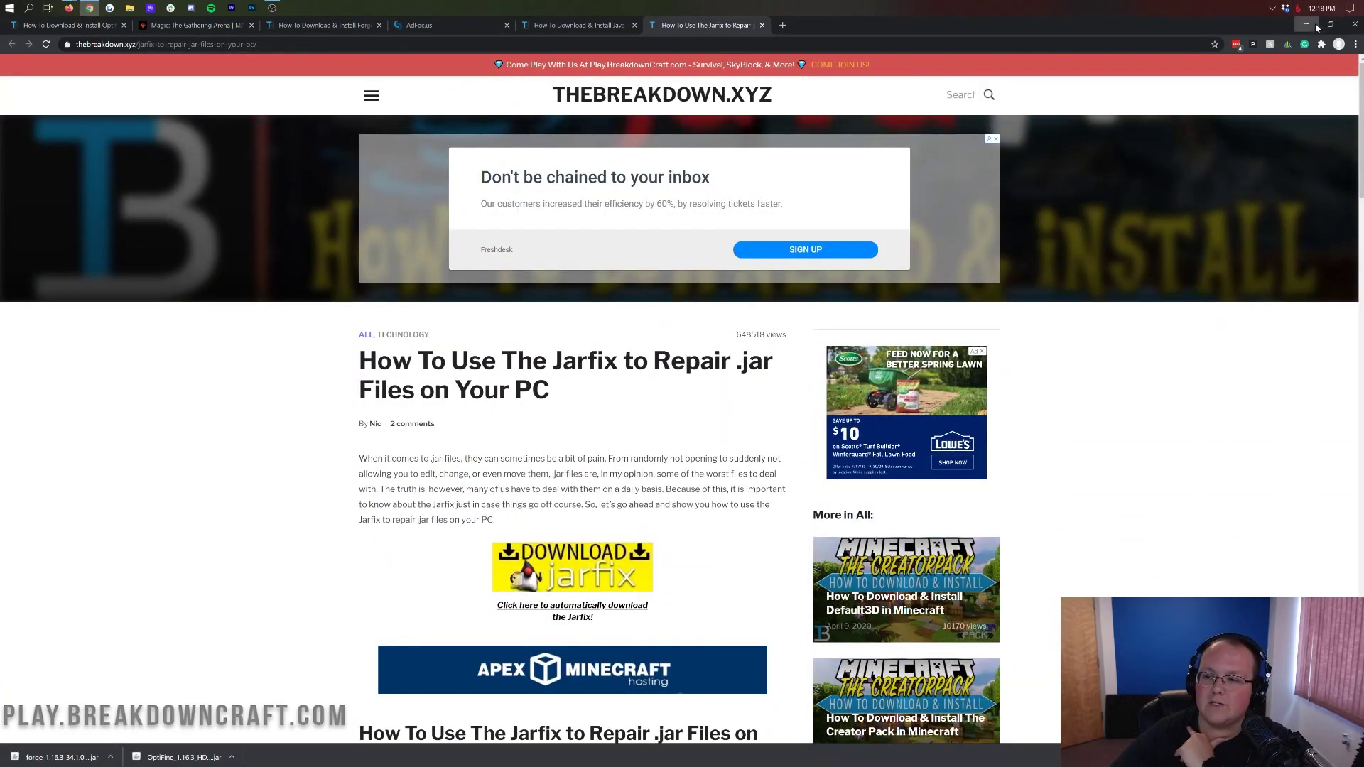
pyautogui.click(1308, 25)
# Run the Forge jar with Java(TM) Platform SE binary and install the 1.16.3-forge-34.1.0 client
pyautogui.rightClick(618, 129)
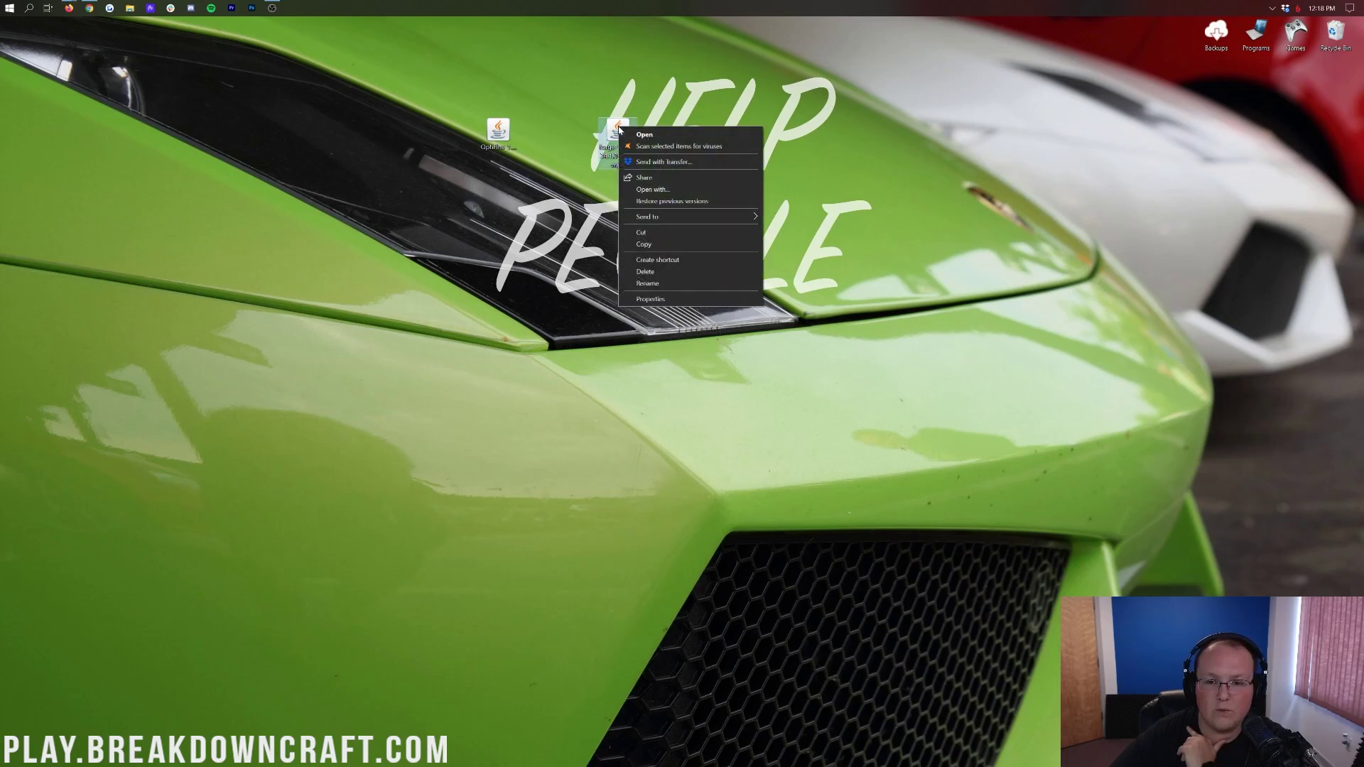
pyautogui.click(660, 189)
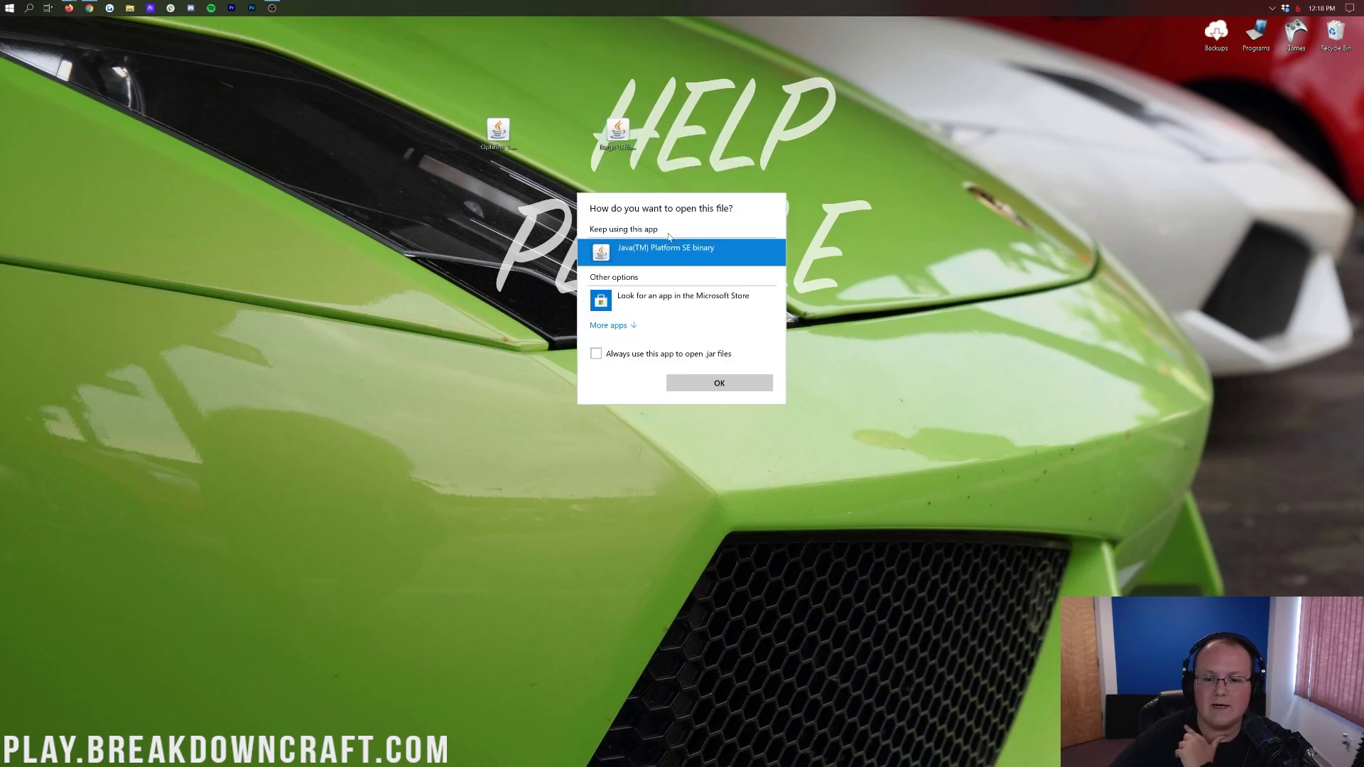
pyautogui.click(704, 387)
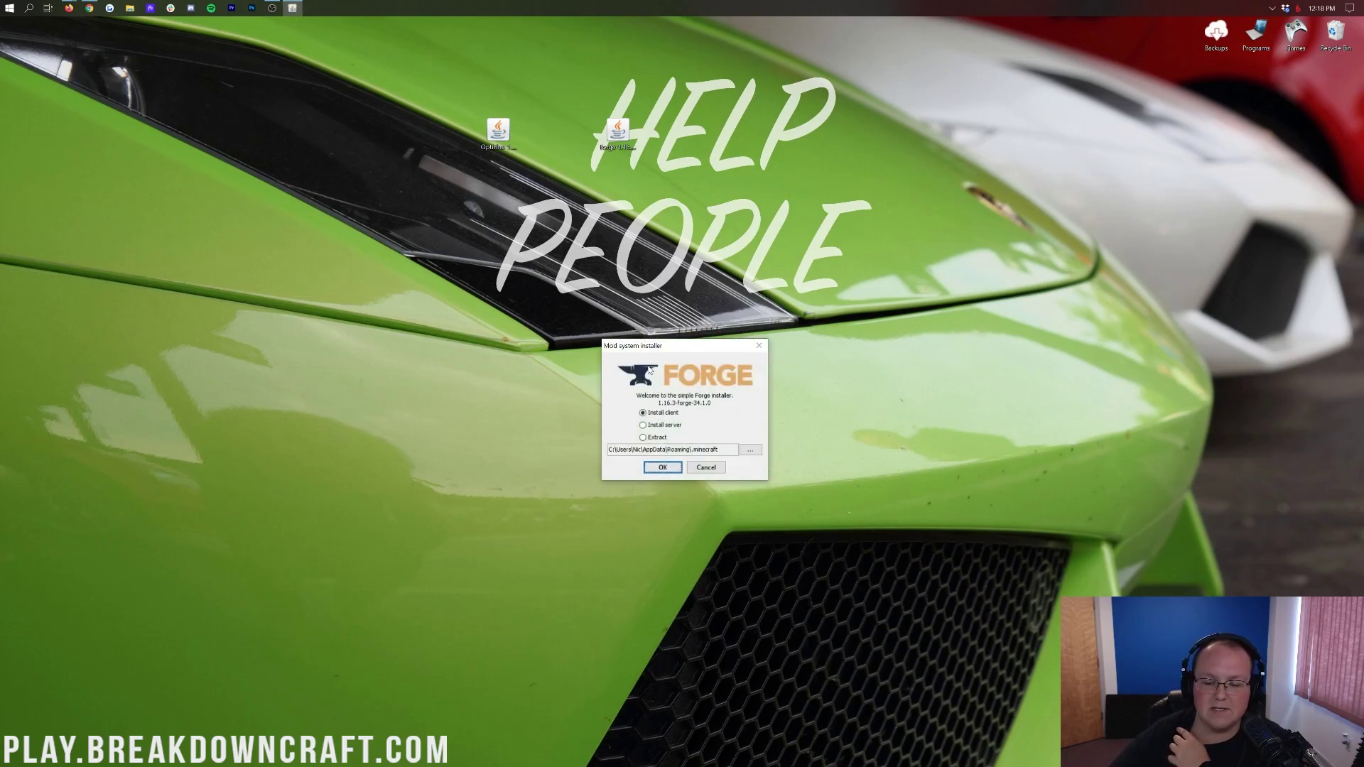
pyautogui.click(663, 467)
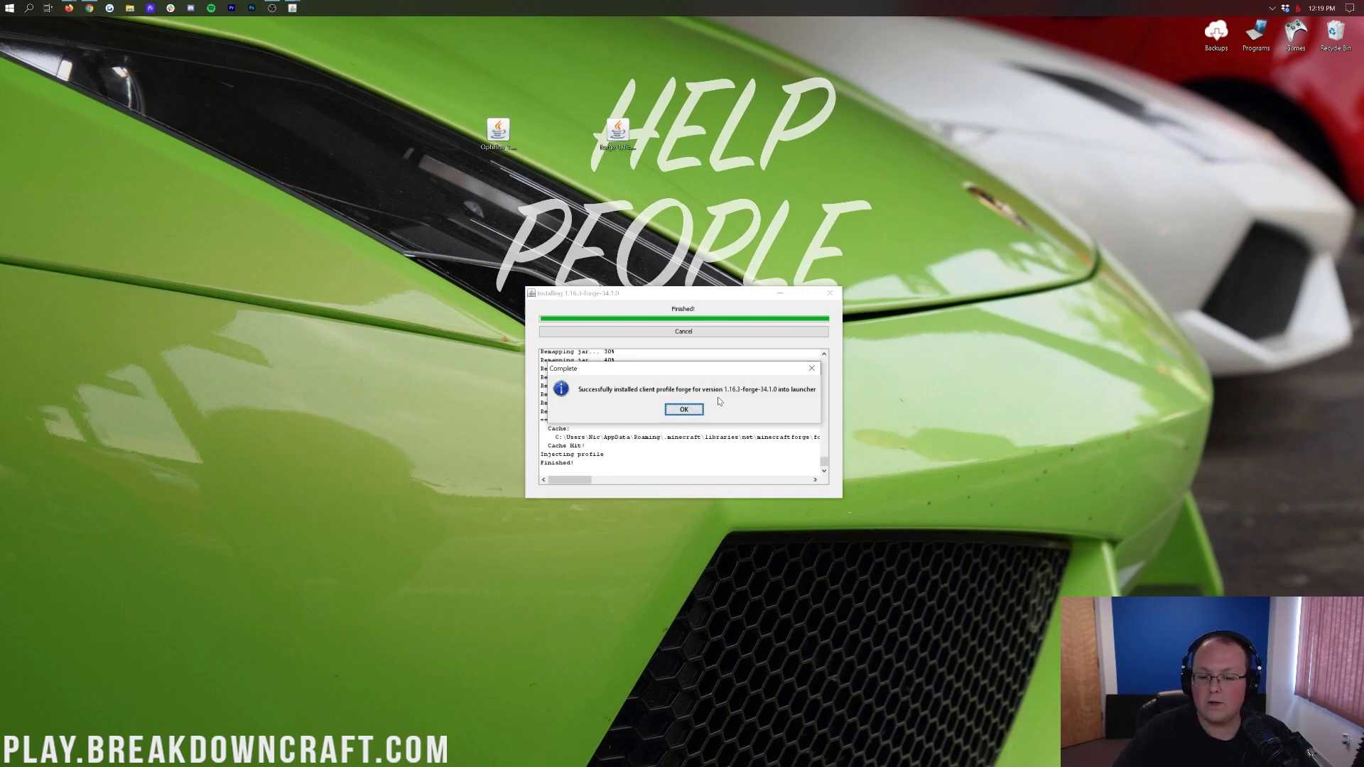
pyautogui.click(683, 410)
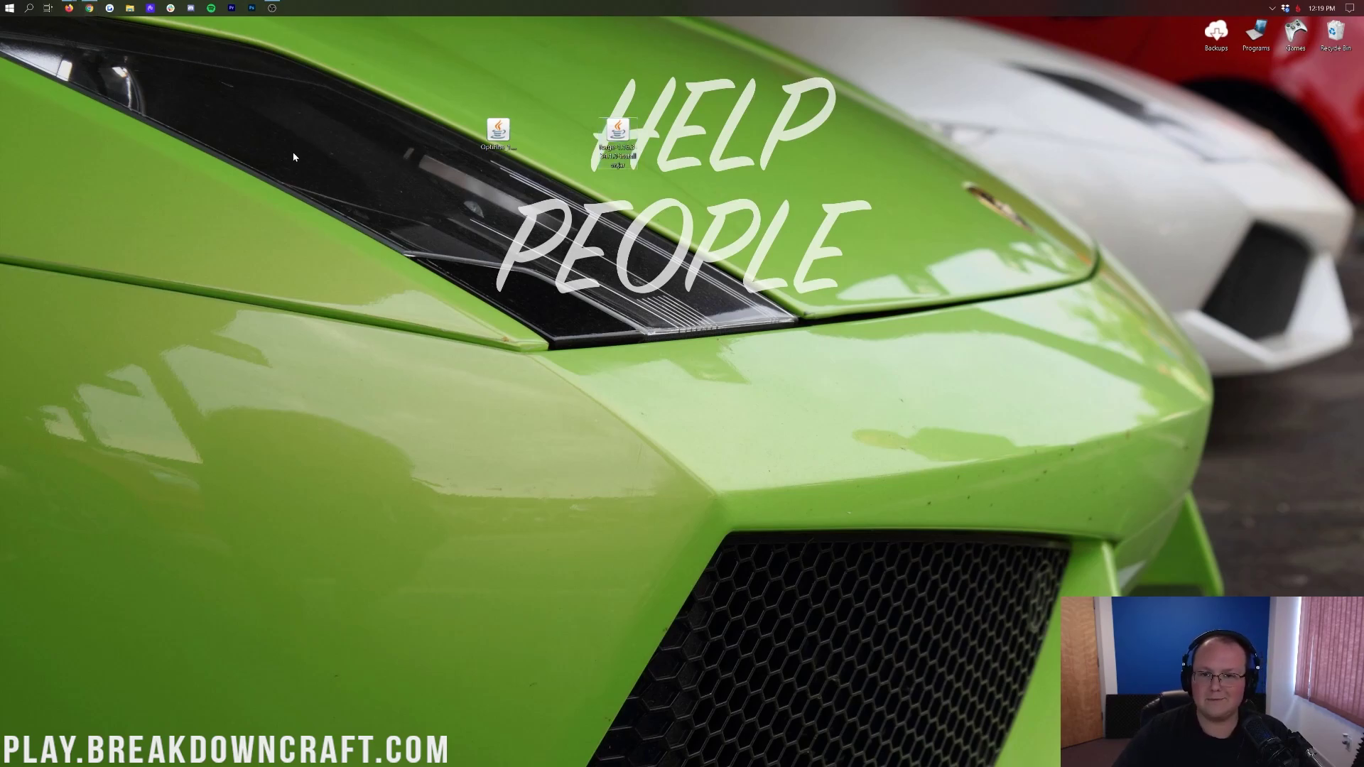
# Launch Minecraft Launcher via a 'mine' search and select the forge 1.16.3-forge-34.1.0 installation
pyautogui.click(4, 6)
pyautogui.write('mine')
pyautogui.press('Return')
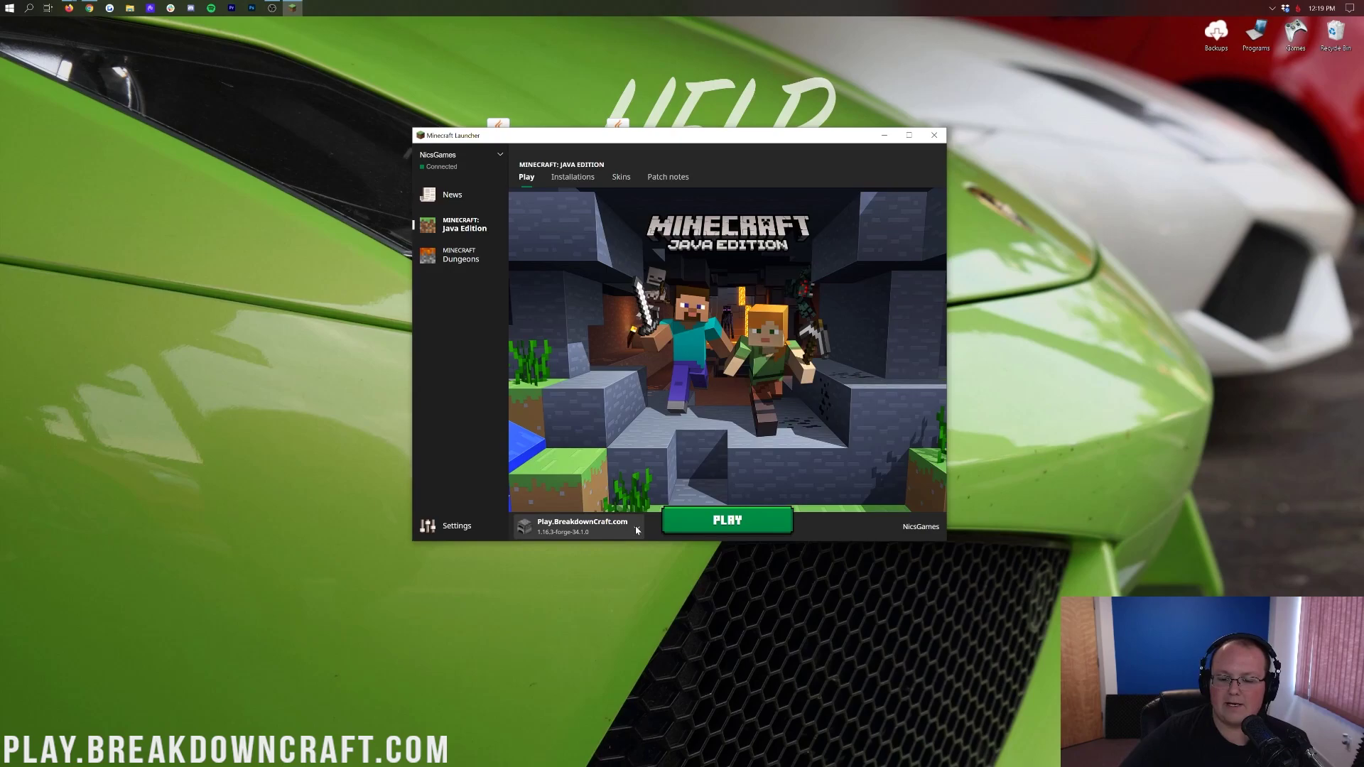
pyautogui.click(637, 530)
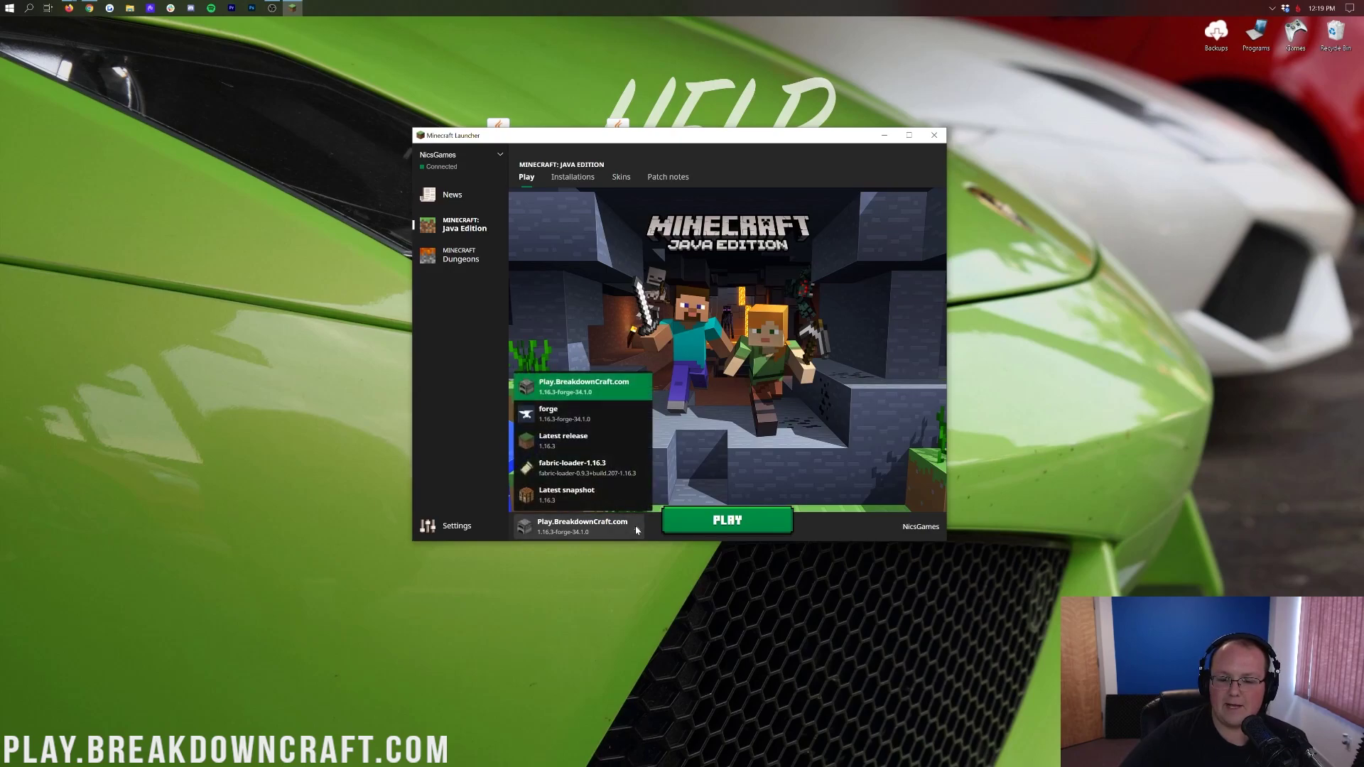
pyautogui.click(562, 414)
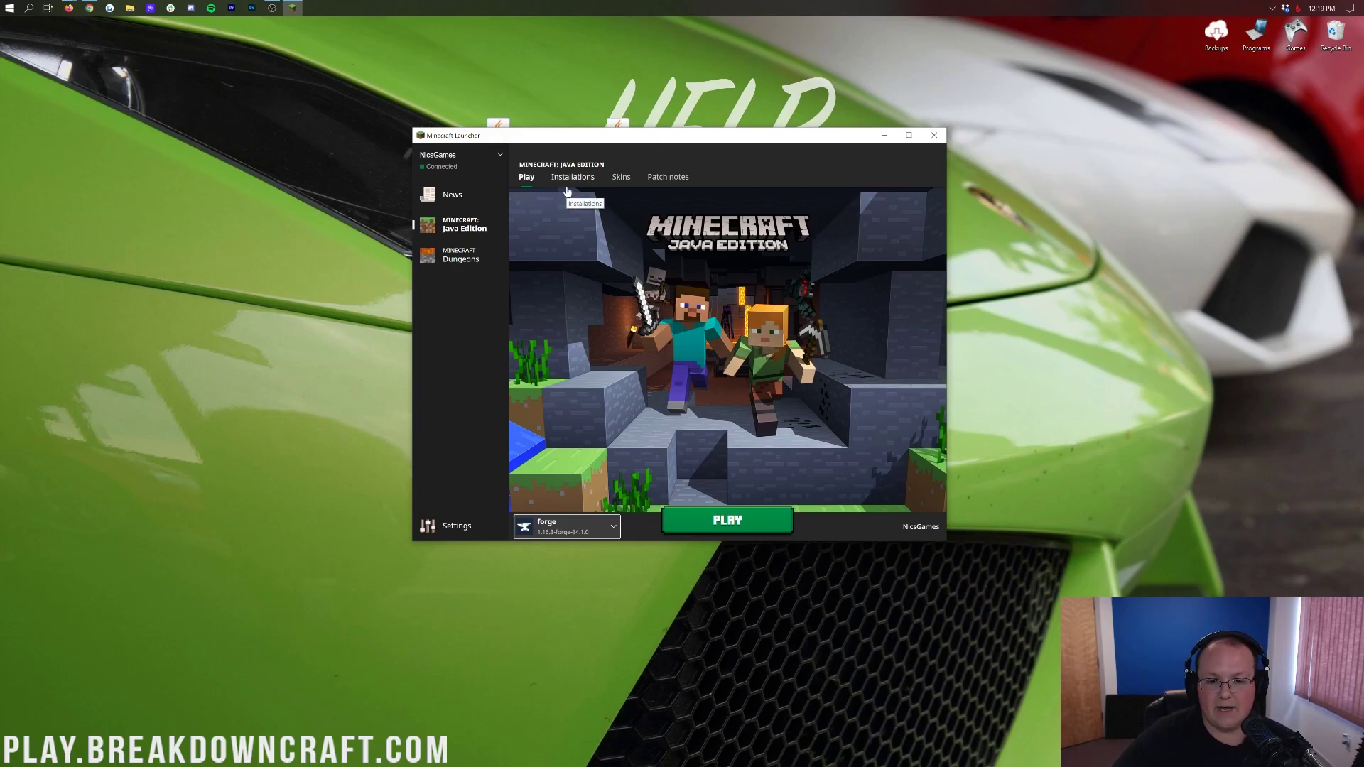
pyautogui.click(572, 184)
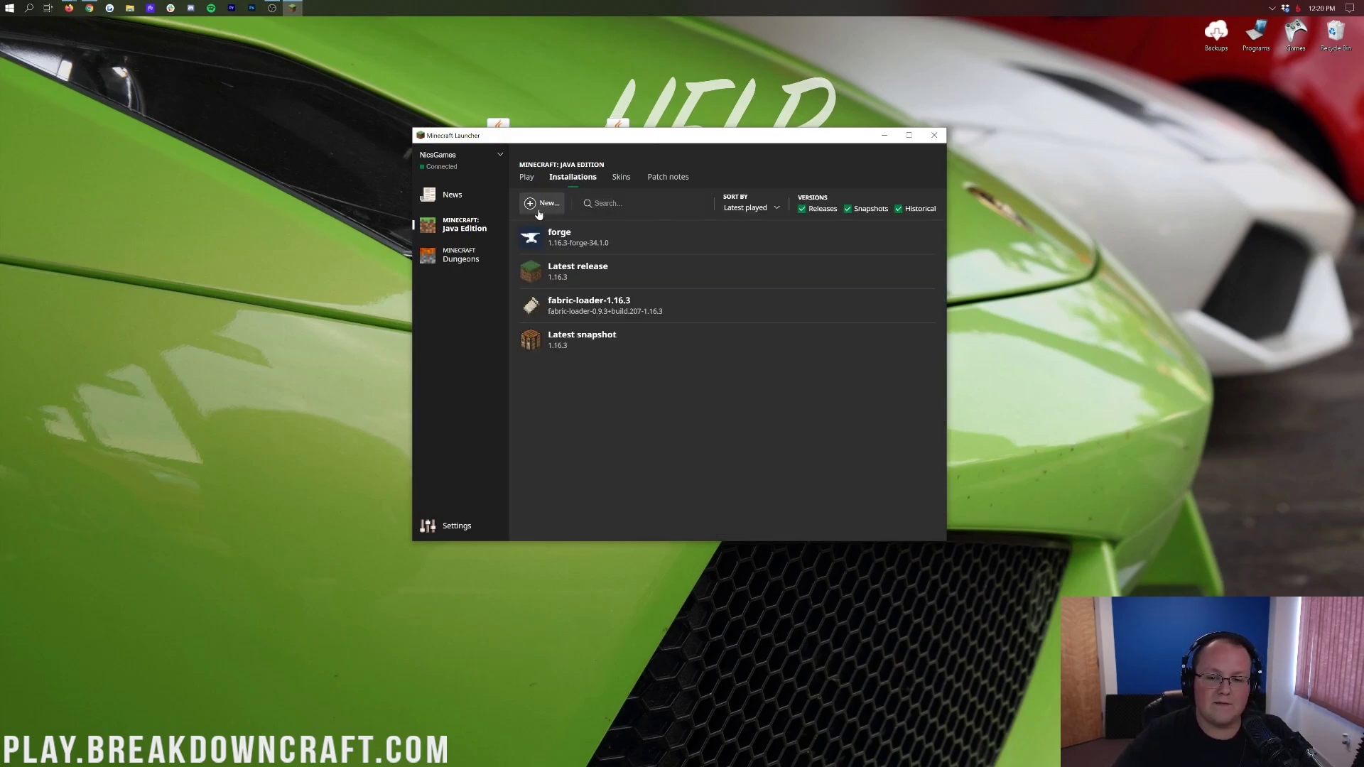
# Start a new installation and name it Play.BreakdownCraft.com
pyautogui.click(542, 203)
pyautogui.write('P')
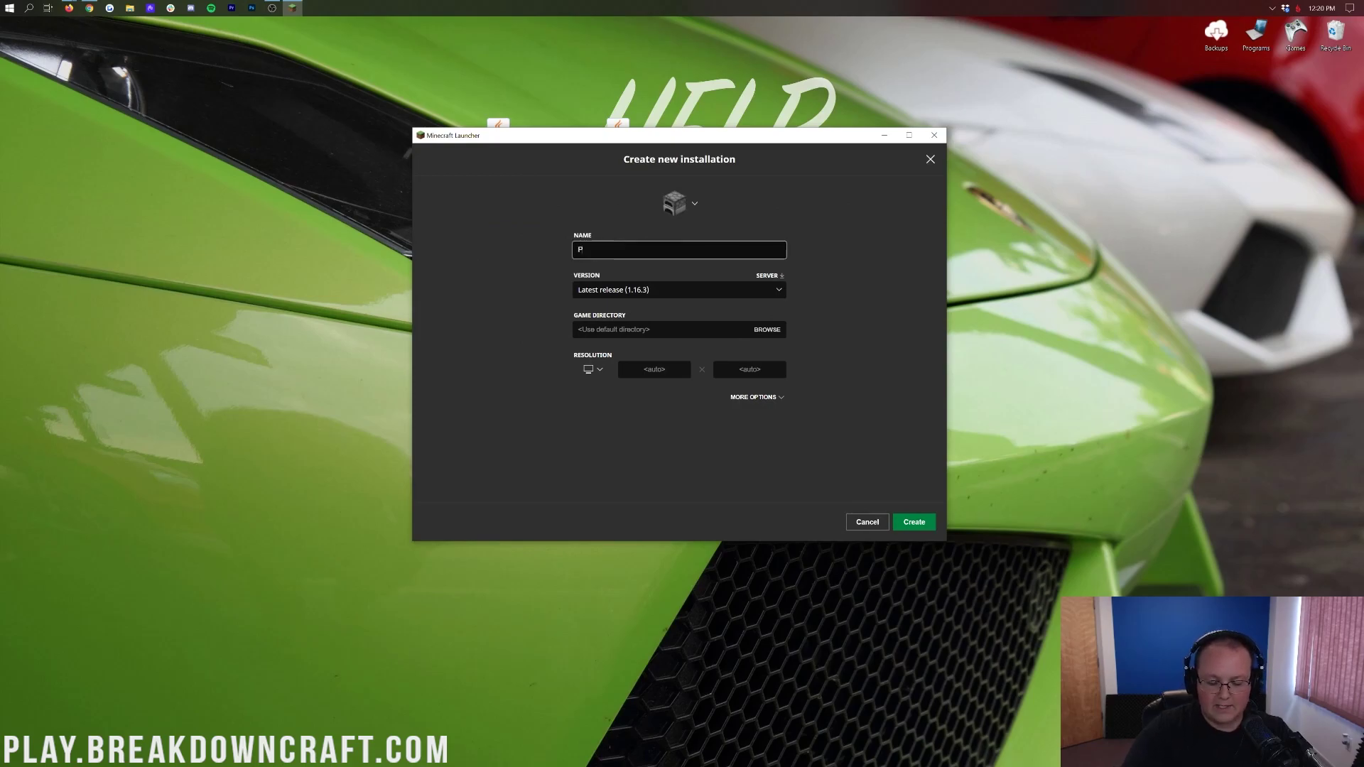
pyautogui.write('lay.BreakdownCraft.com')
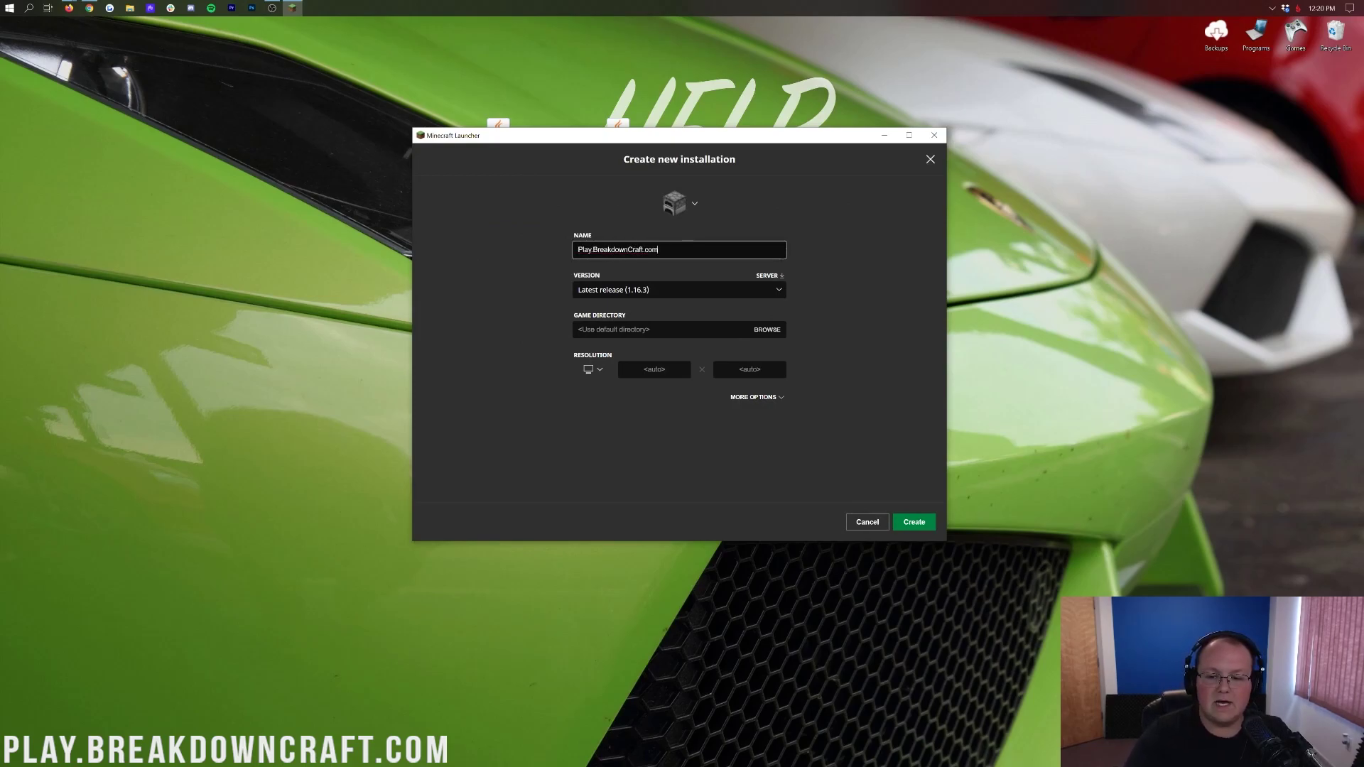
pyautogui.hotkey('ctrl', 'a')
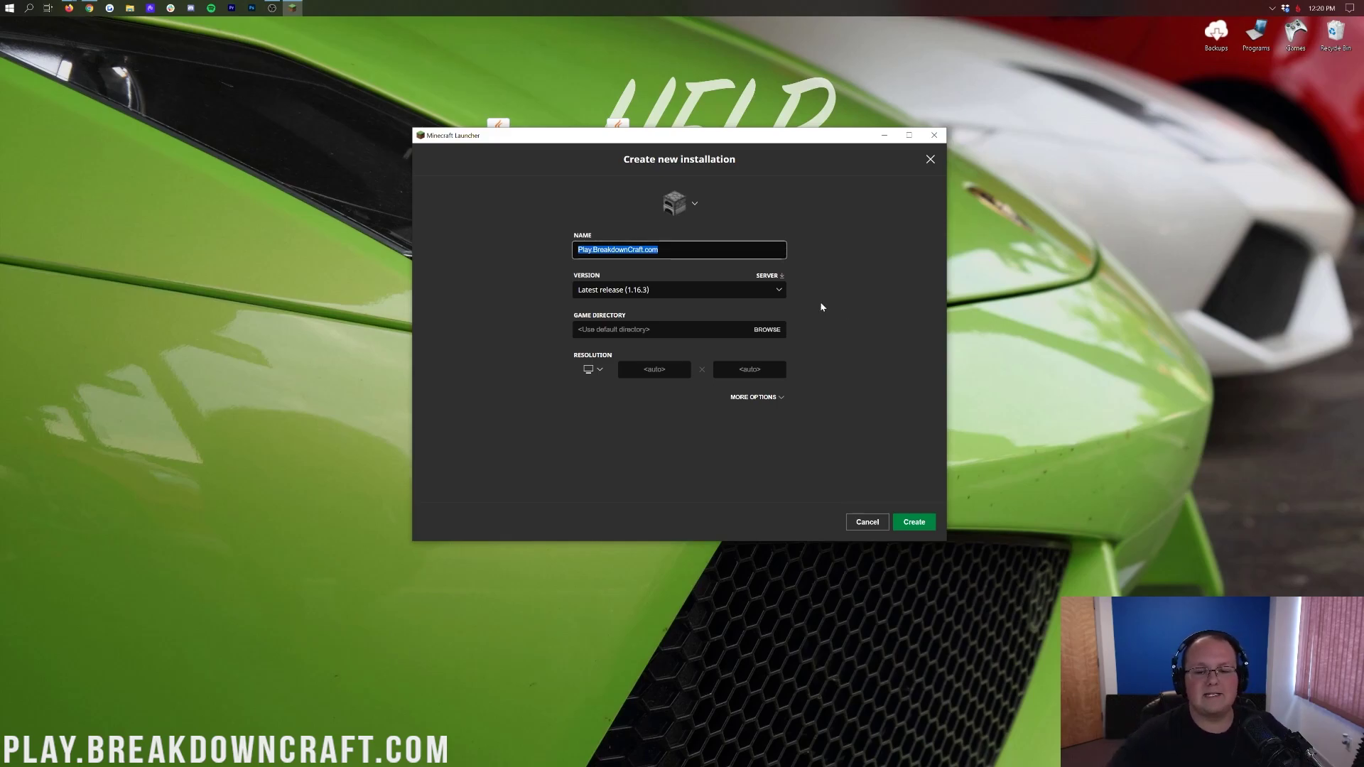
pyautogui.click(530, 267)
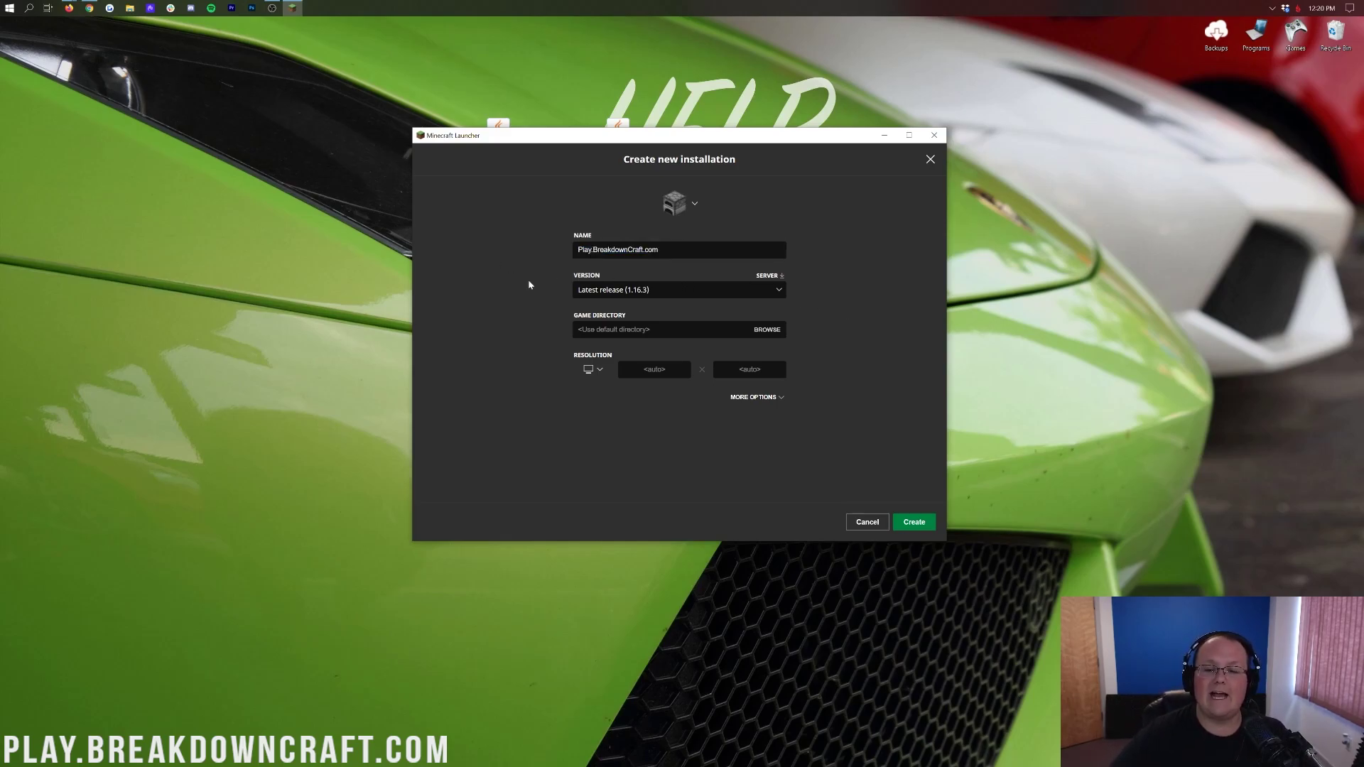
# Set version 1.16.3-forge-34.1.0 and resolution 1920x1080, then create the installation
pyautogui.click(607, 289)
pyautogui.click(624, 293)
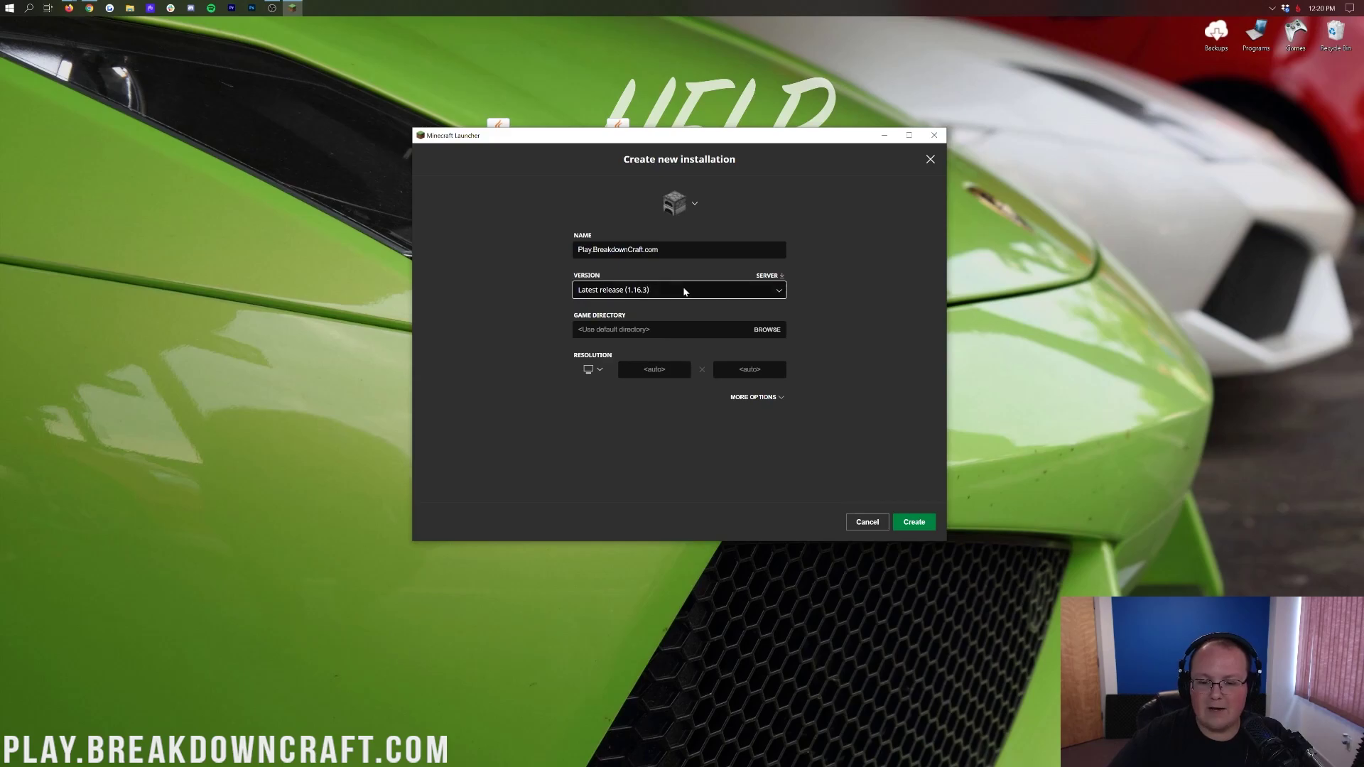
pyautogui.click(638, 292)
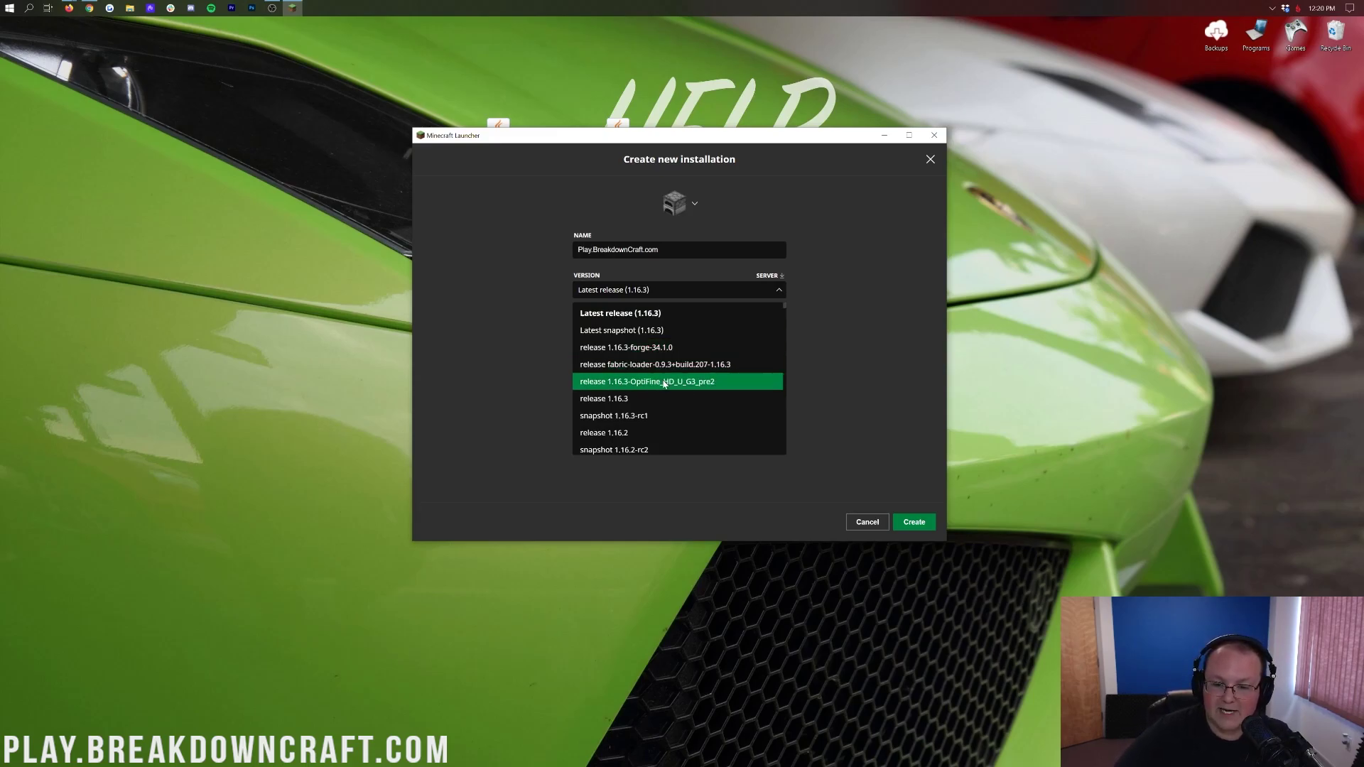
pyautogui.click(709, 347)
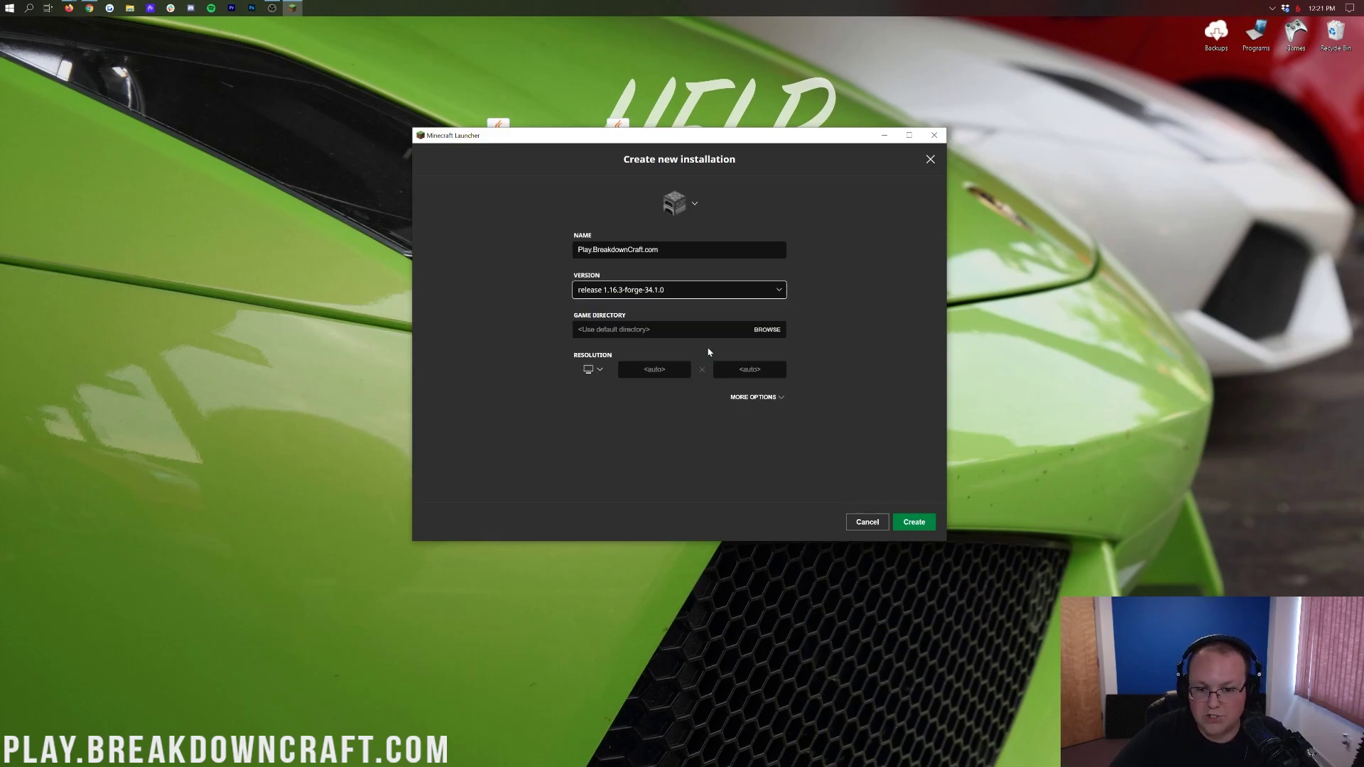
pyautogui.click(593, 370)
pyautogui.click(589, 333)
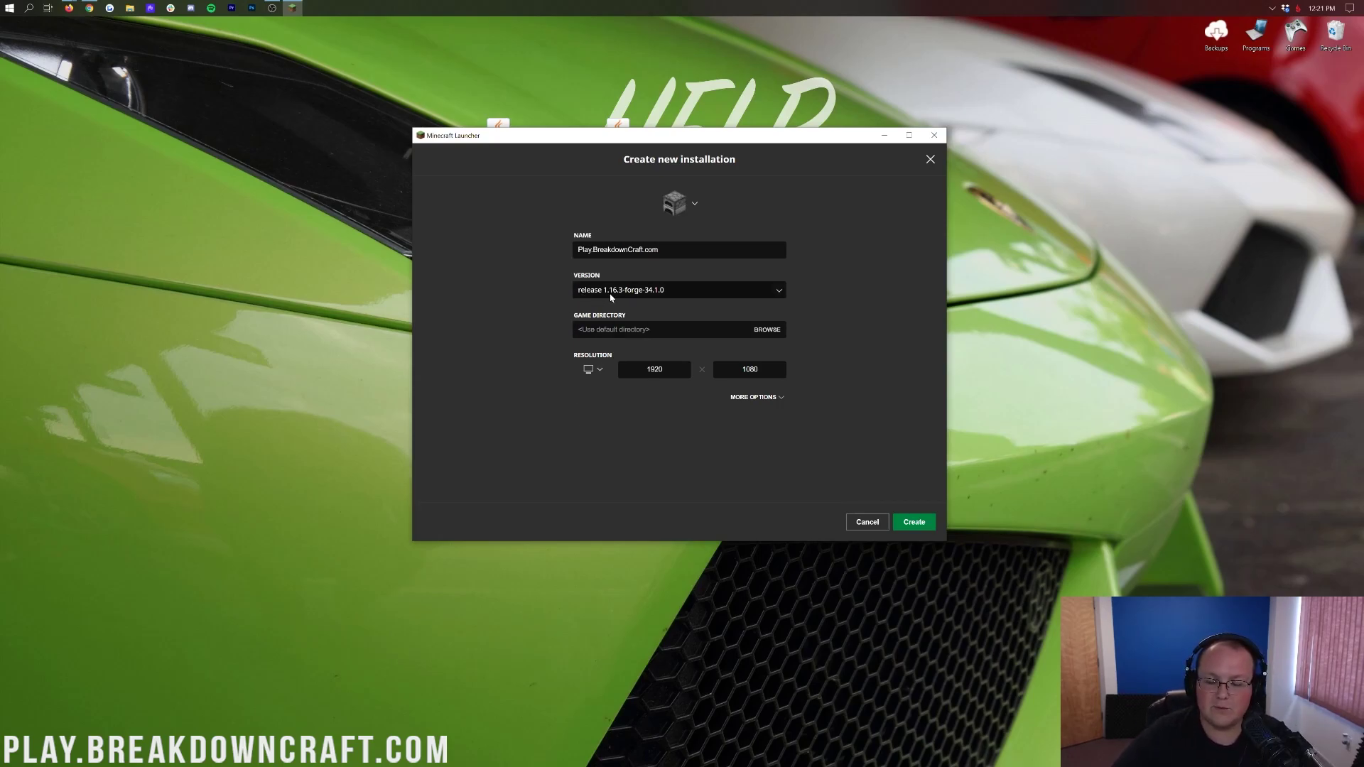
pyautogui.click(915, 522)
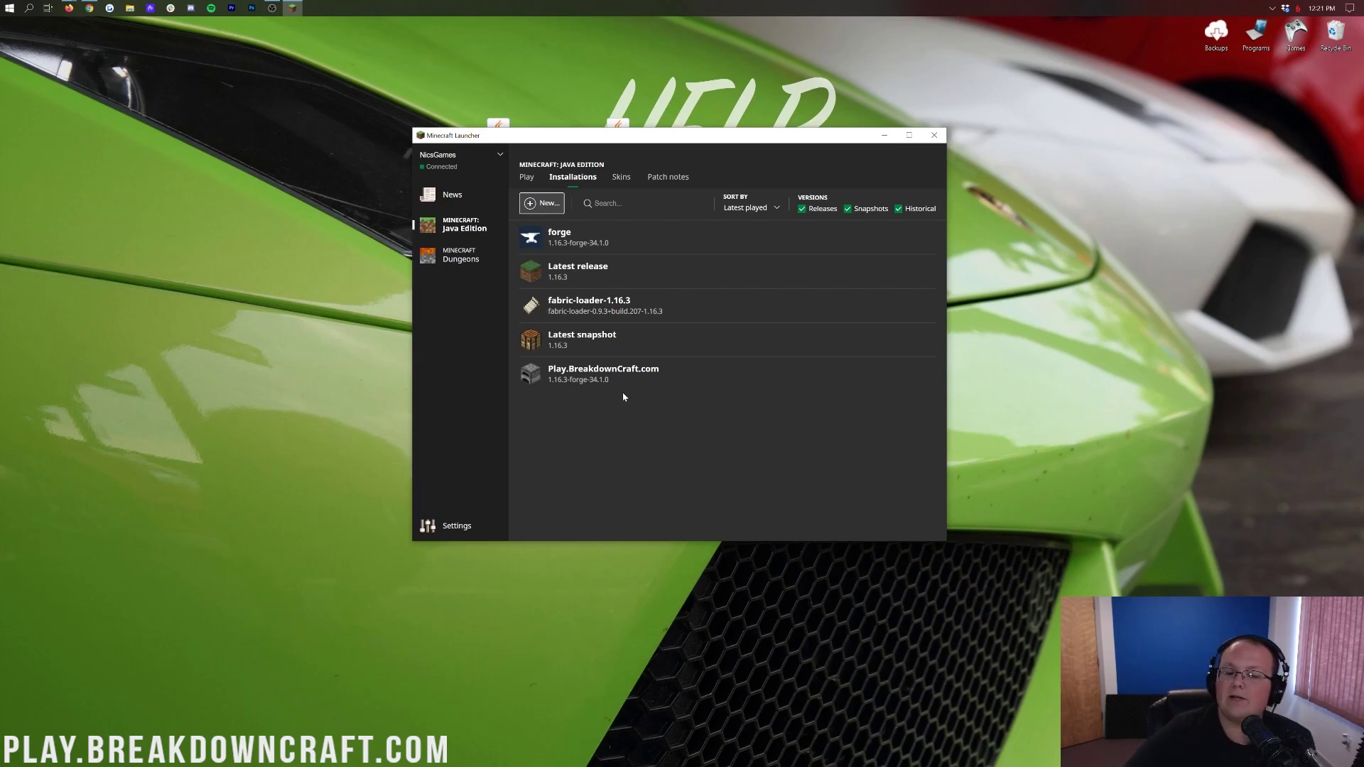
# Launch the Play.BreakdownCraft.com installation (Forge 34.1.0, Minecraft 1.16.3) from the Installations list
pyautogui.moveTo(569, 376)
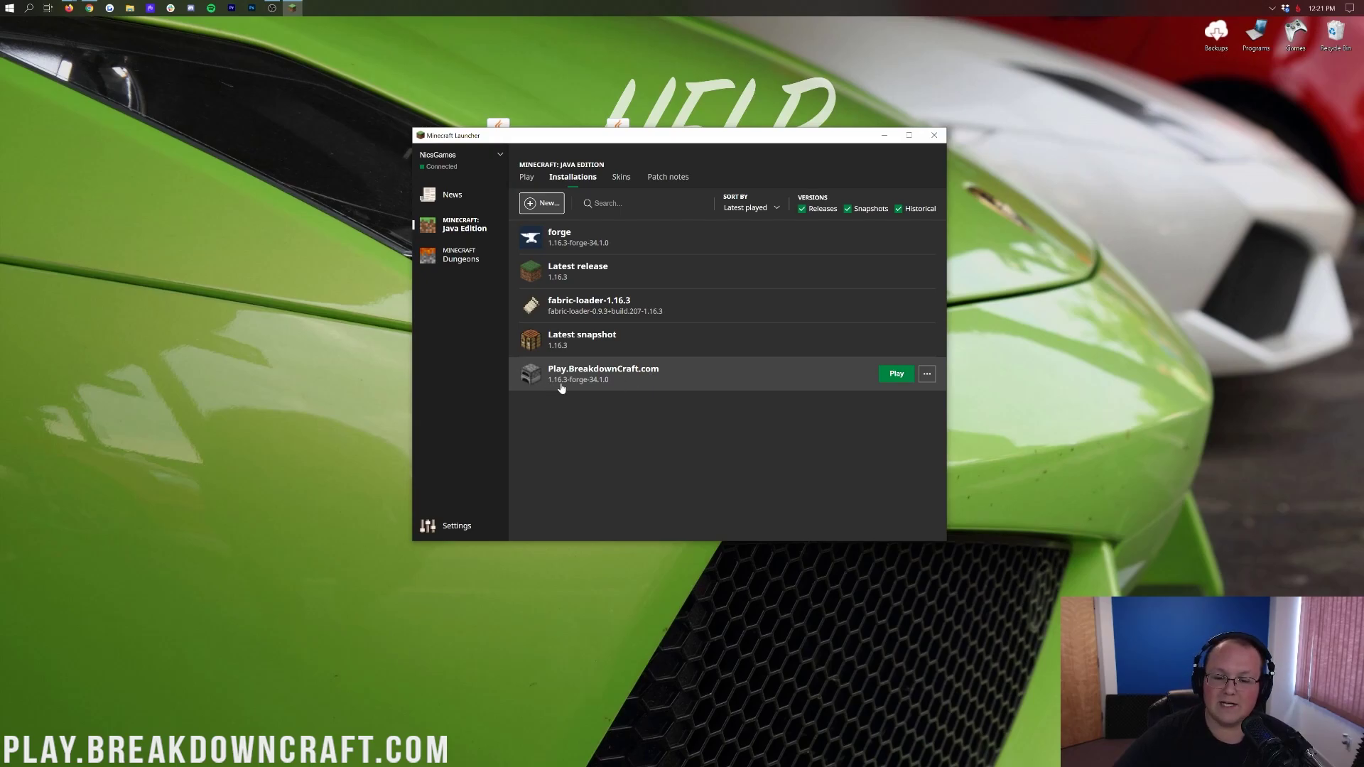
pyautogui.click(893, 374)
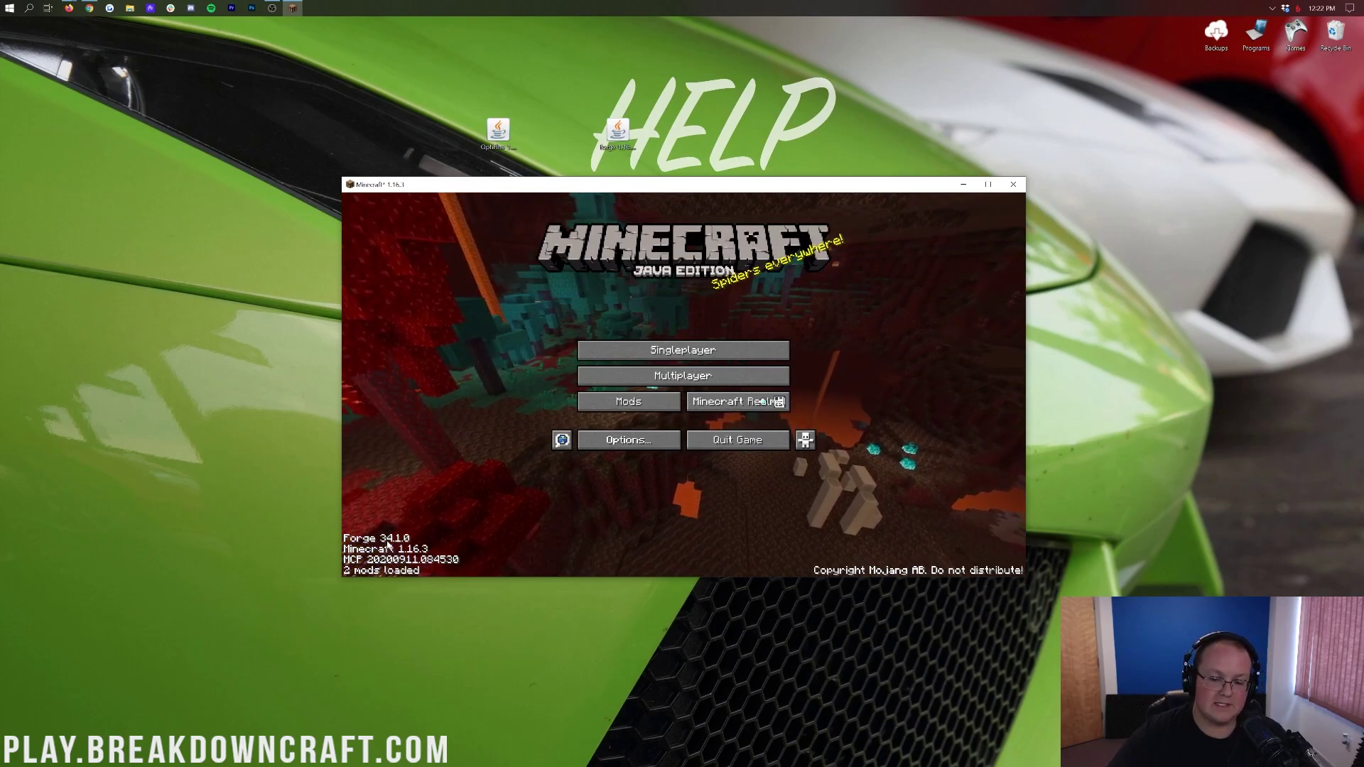
# Open the empty .minecraft mods folder from Minecraft's Mods screen
pyautogui.click(651, 410)
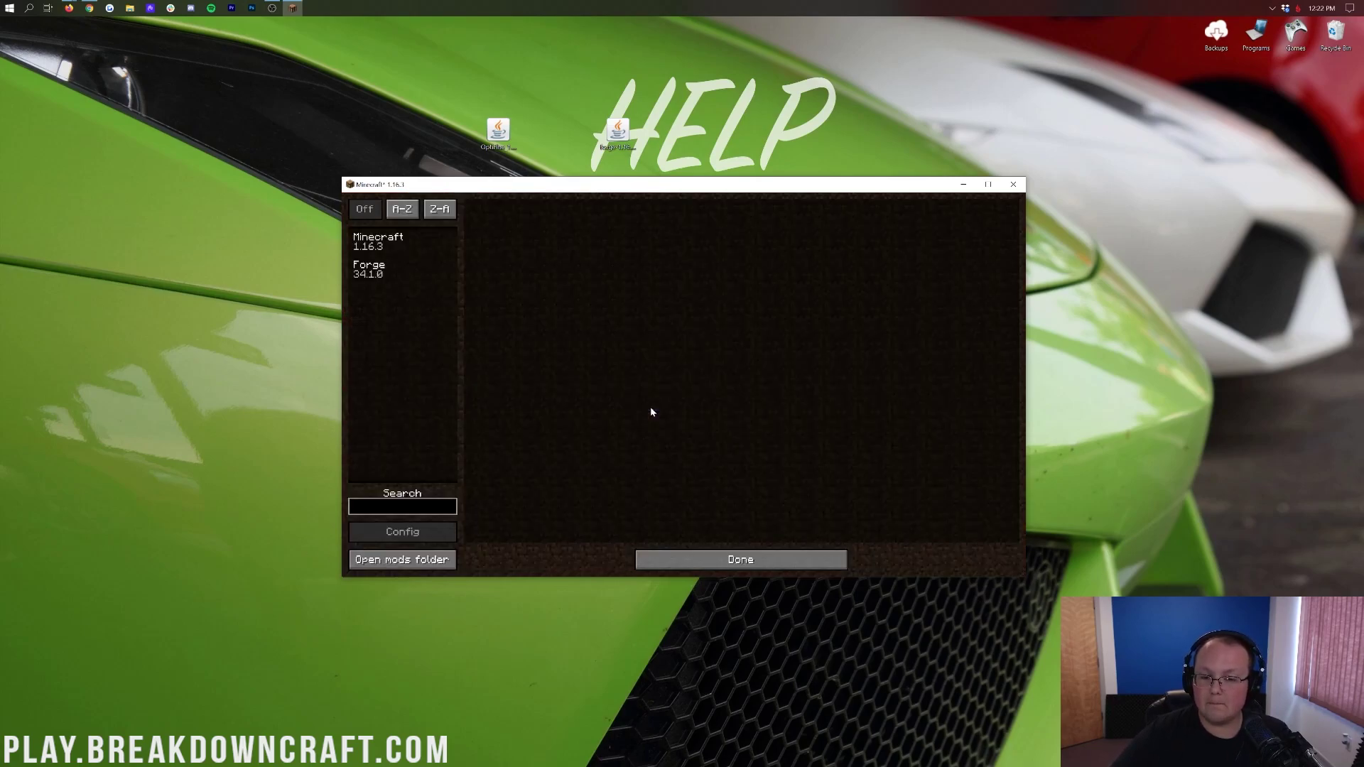
pyautogui.click(422, 561)
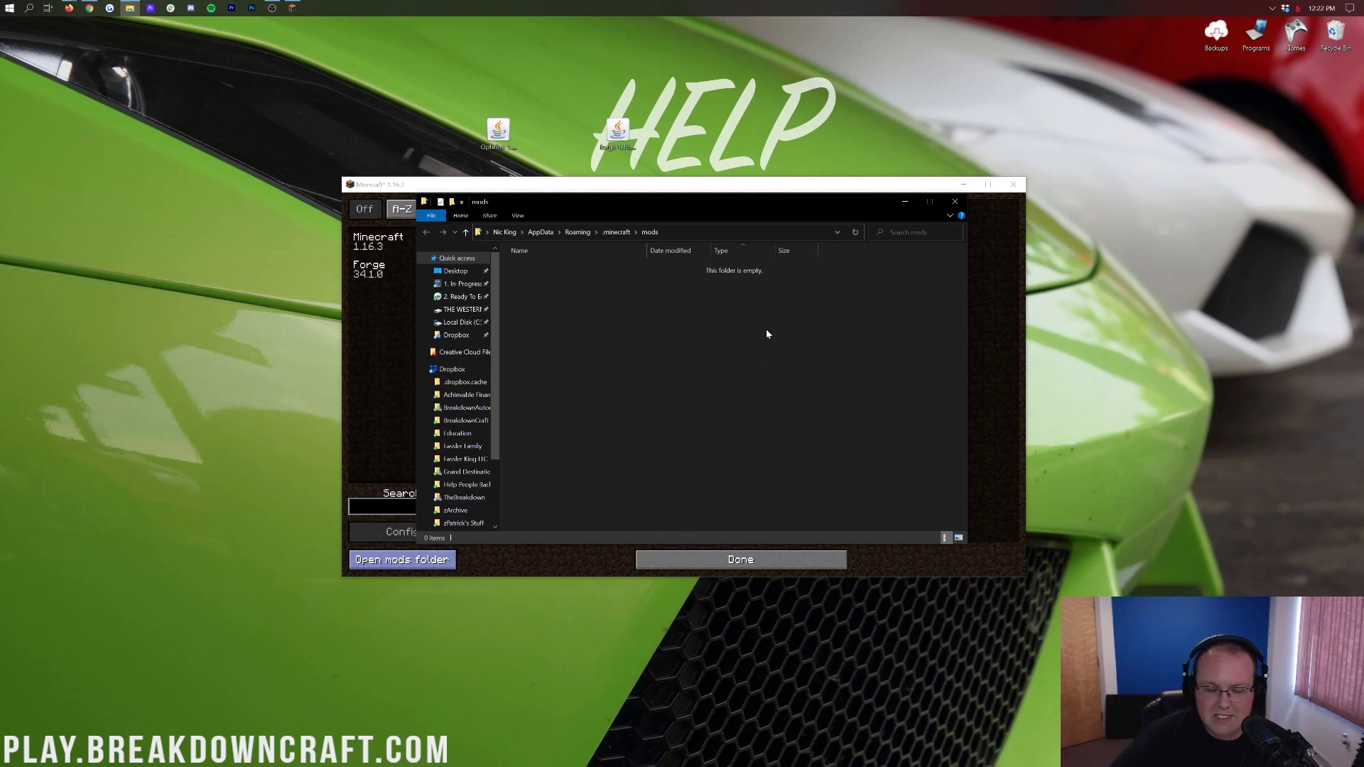
# Copy OptiFine_1.16.3_HD_U_G3.jar from the desktop into the mods folder, then close Explorer
pyautogui.click(495, 130)
pyautogui.moveTo(502, 130); pyautogui.dragTo(745, 309)
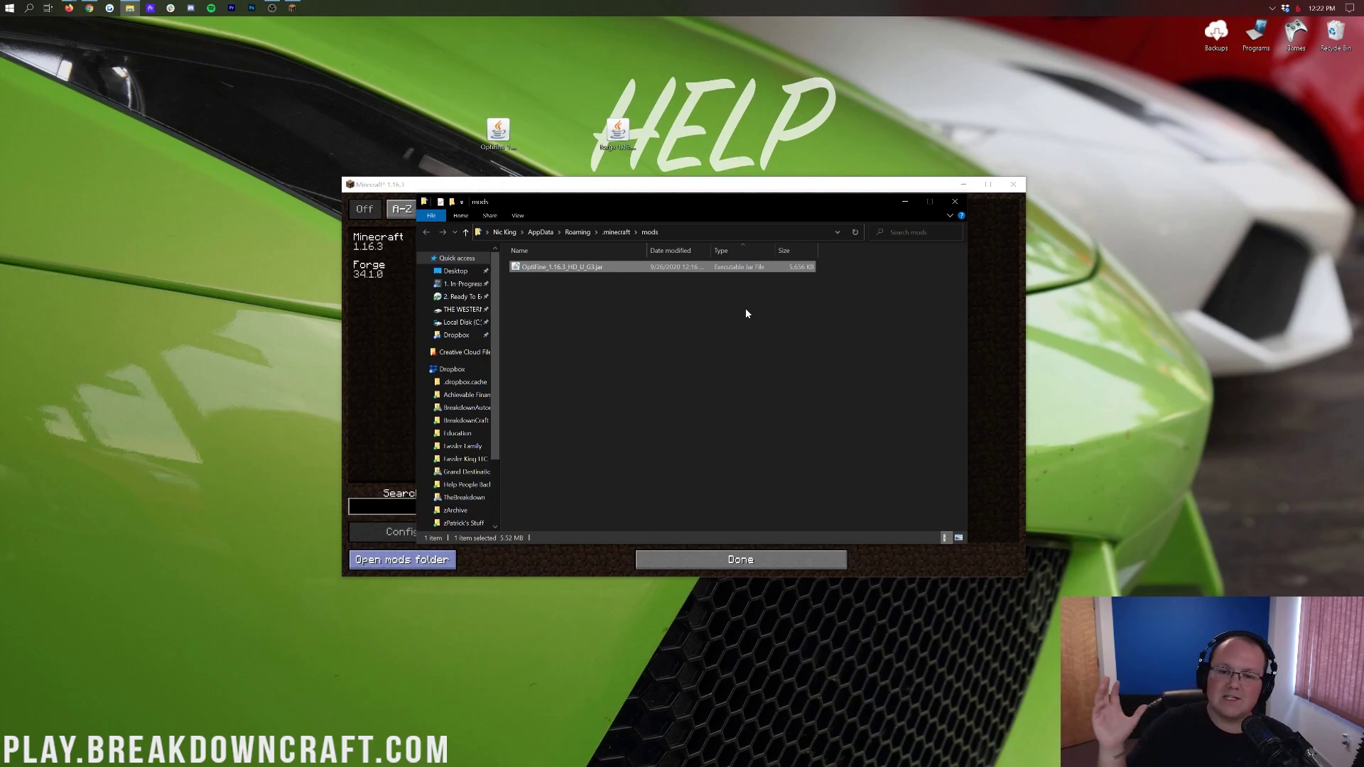
pyautogui.click(498, 133)
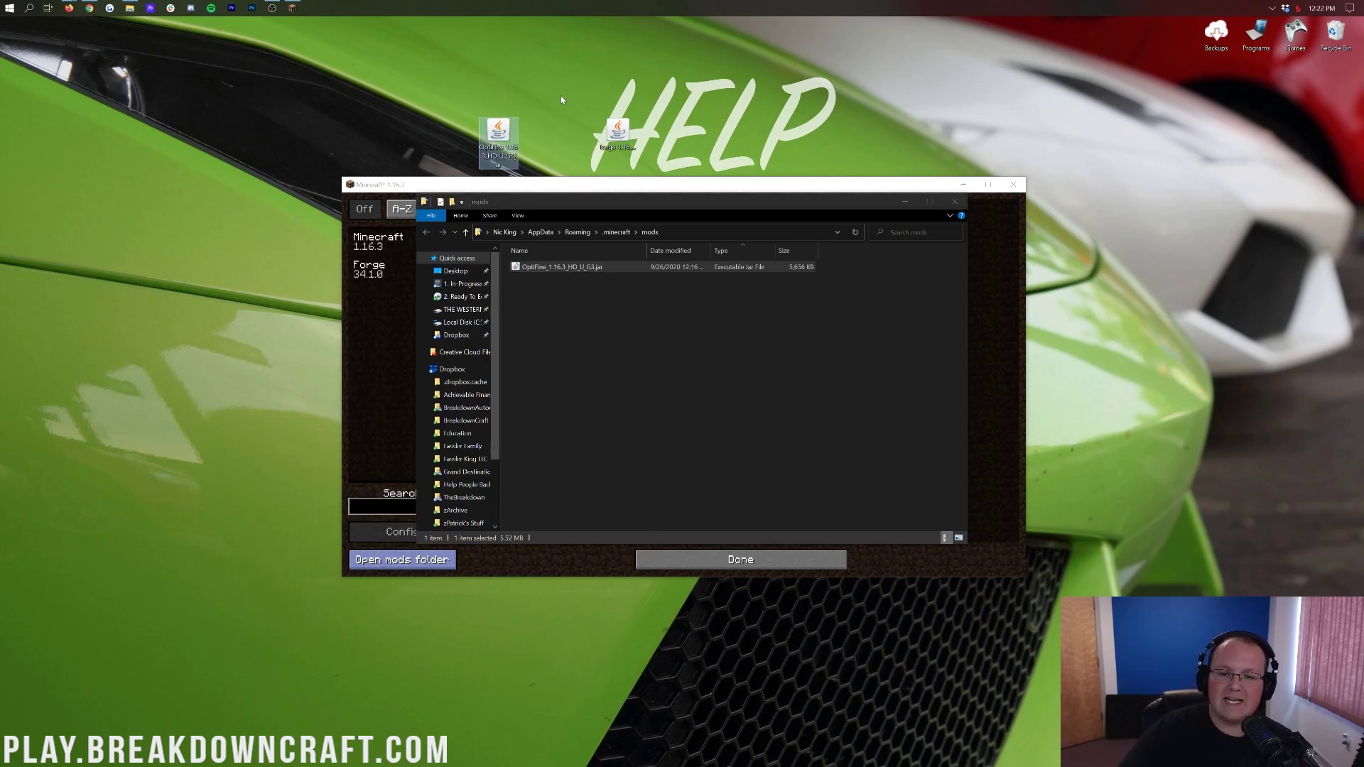
pyautogui.click(657, 290)
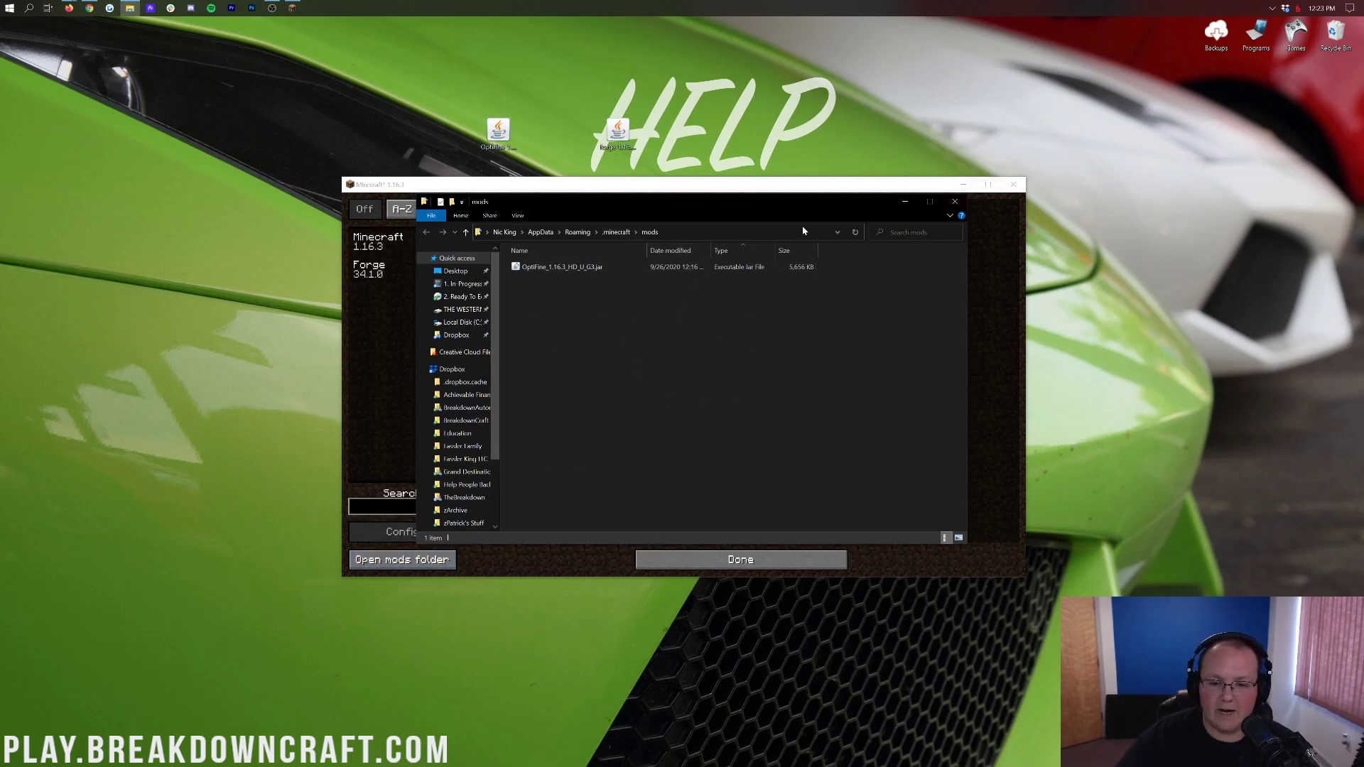
pyautogui.click(953, 201)
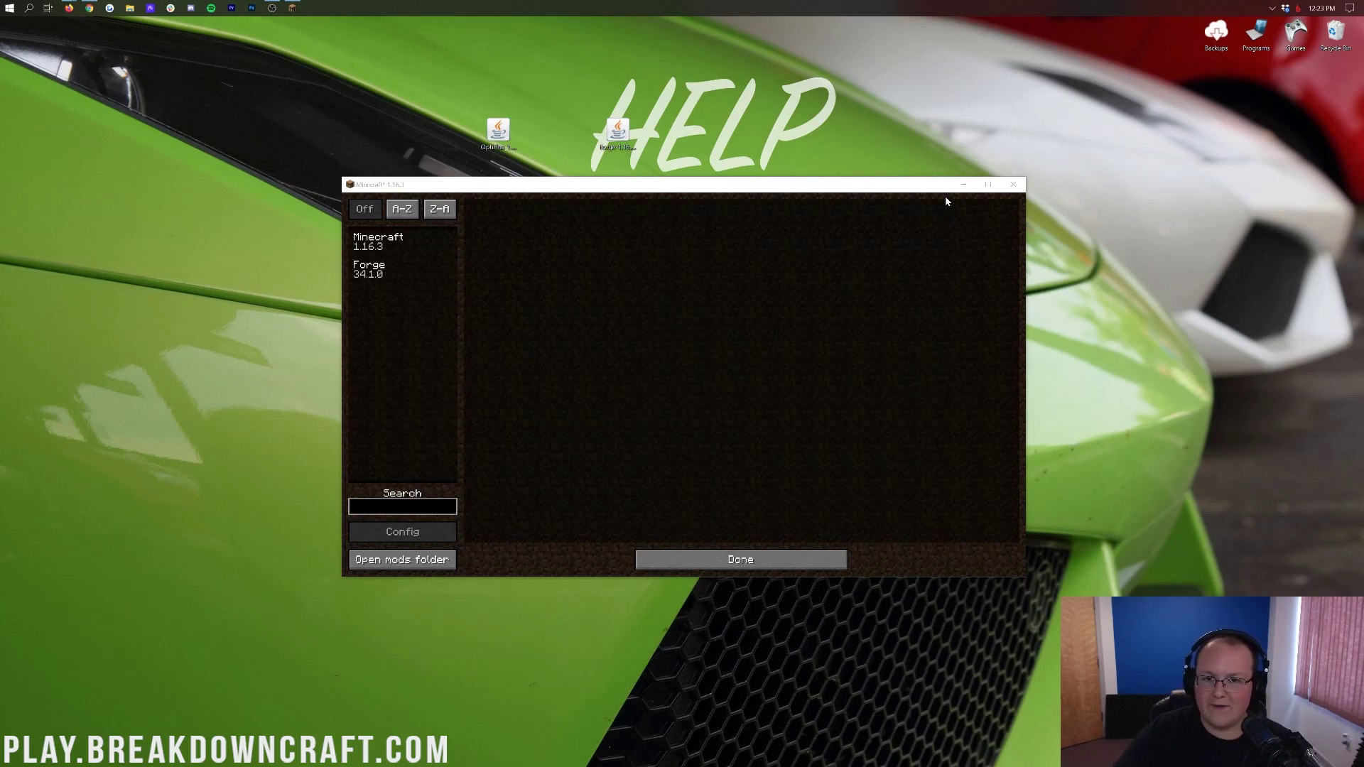
# Quit Minecraft and reopen the Minecraft Launcher by searching 'mine' from Start
pyautogui.click(782, 565)
pyautogui.click(755, 448)
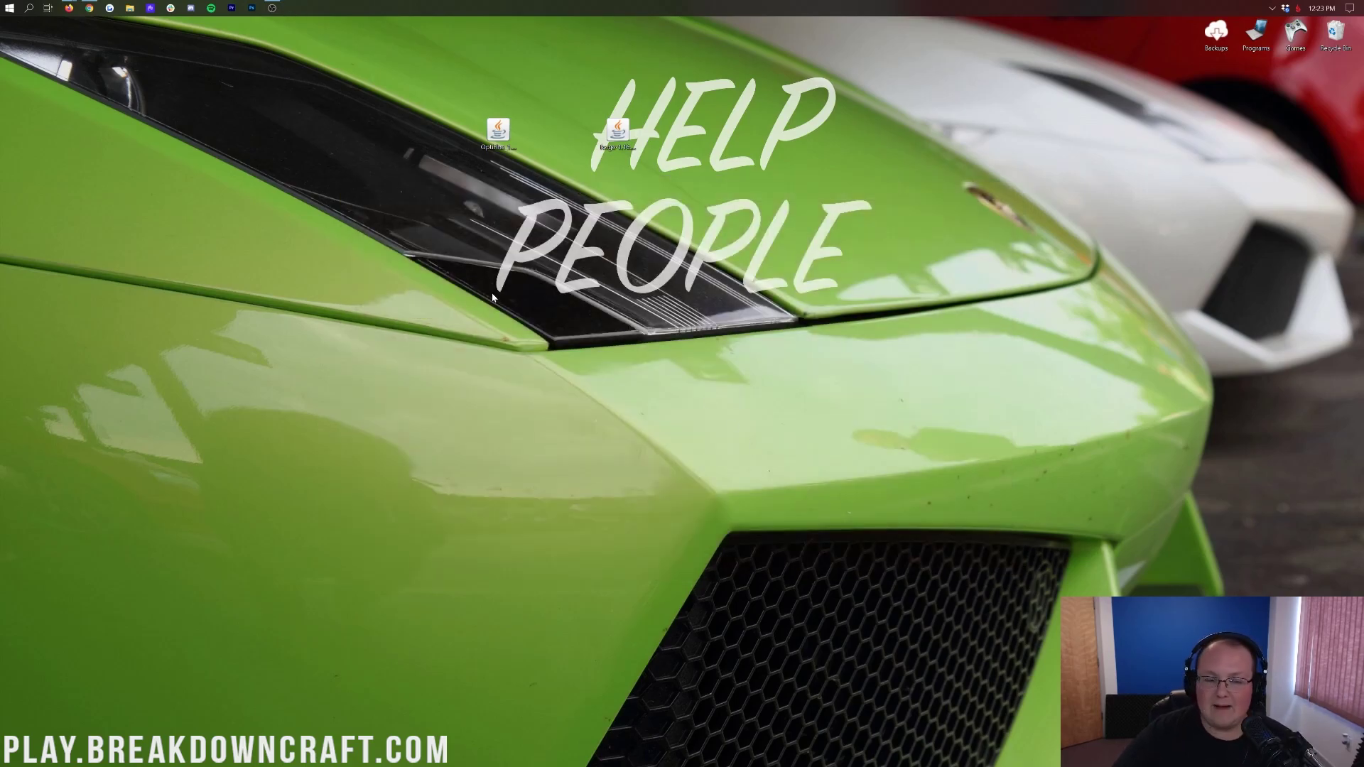
pyautogui.click(3, 4)
pyautogui.write('mine')
pyautogui.press('Return')
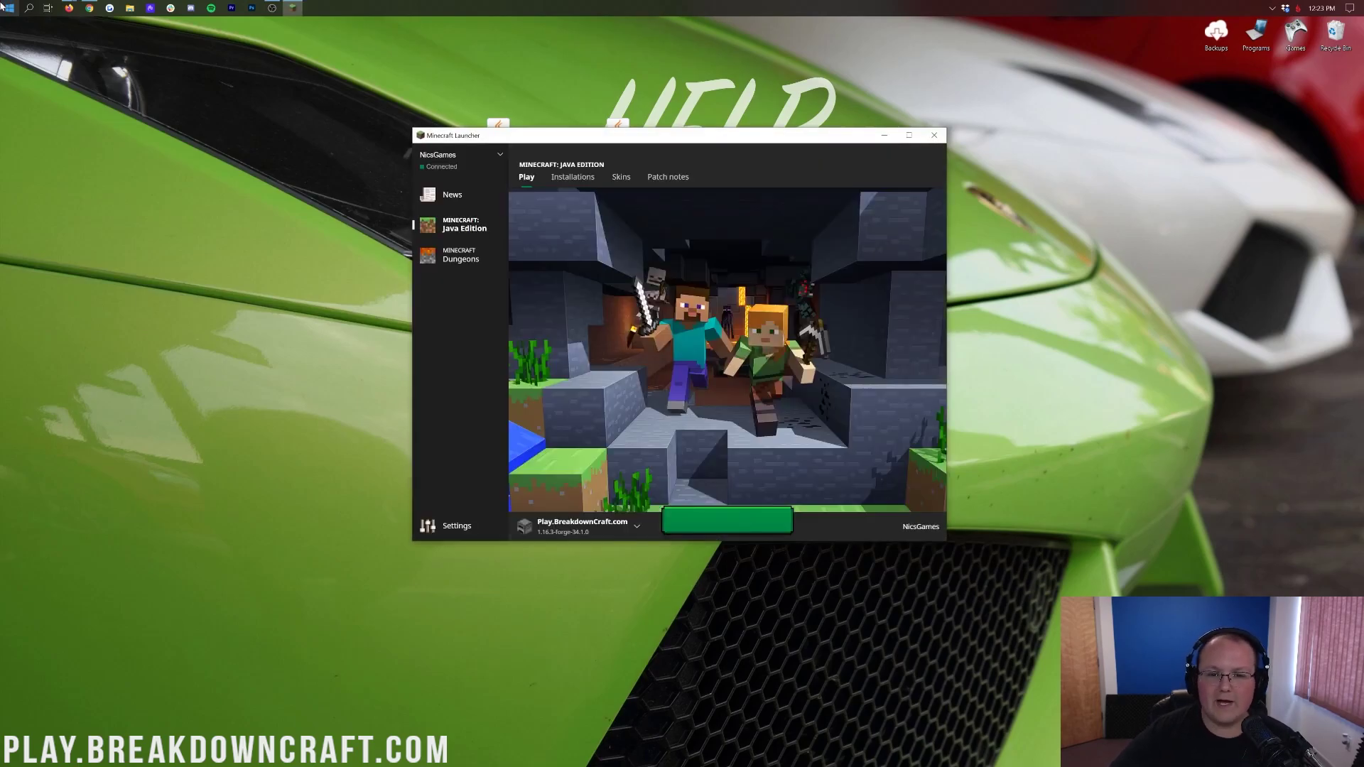
# Choose Play.BreakdownCraft.com in the Play tab's installation dropdown and launch it again
pyautogui.click(634, 534)
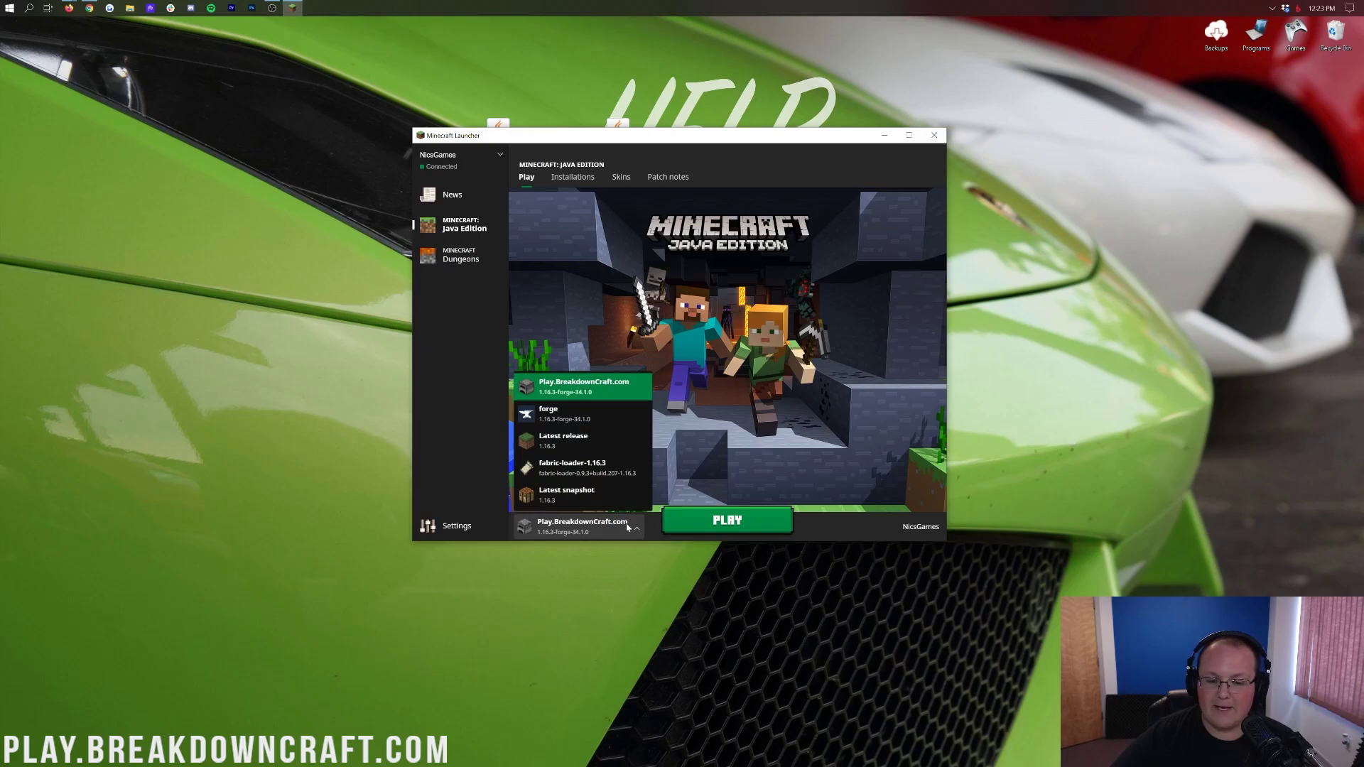
pyautogui.click(561, 400)
pyautogui.click(721, 525)
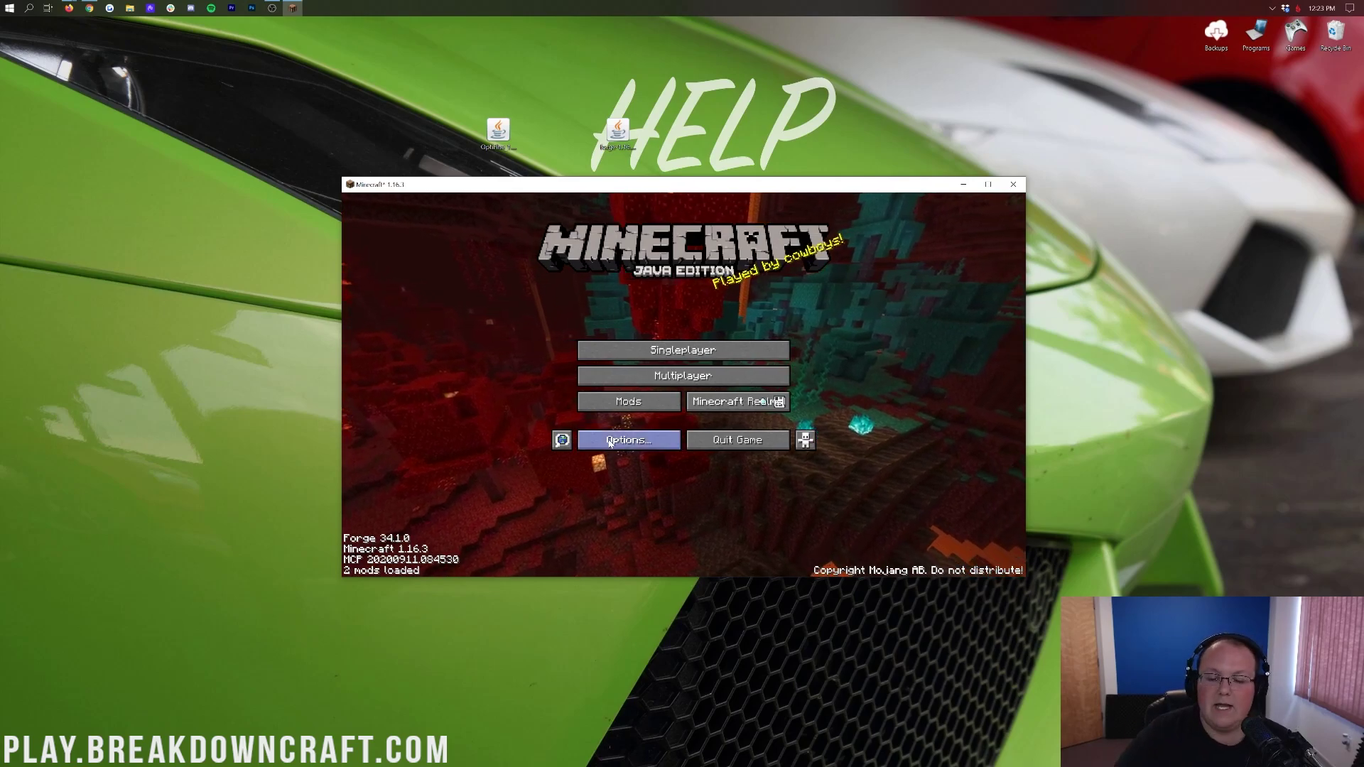
# Confirm the Mods list shows only Minecraft 1.16.3 and Forge 34.1.0, then go to Options
pyautogui.click(616, 403)
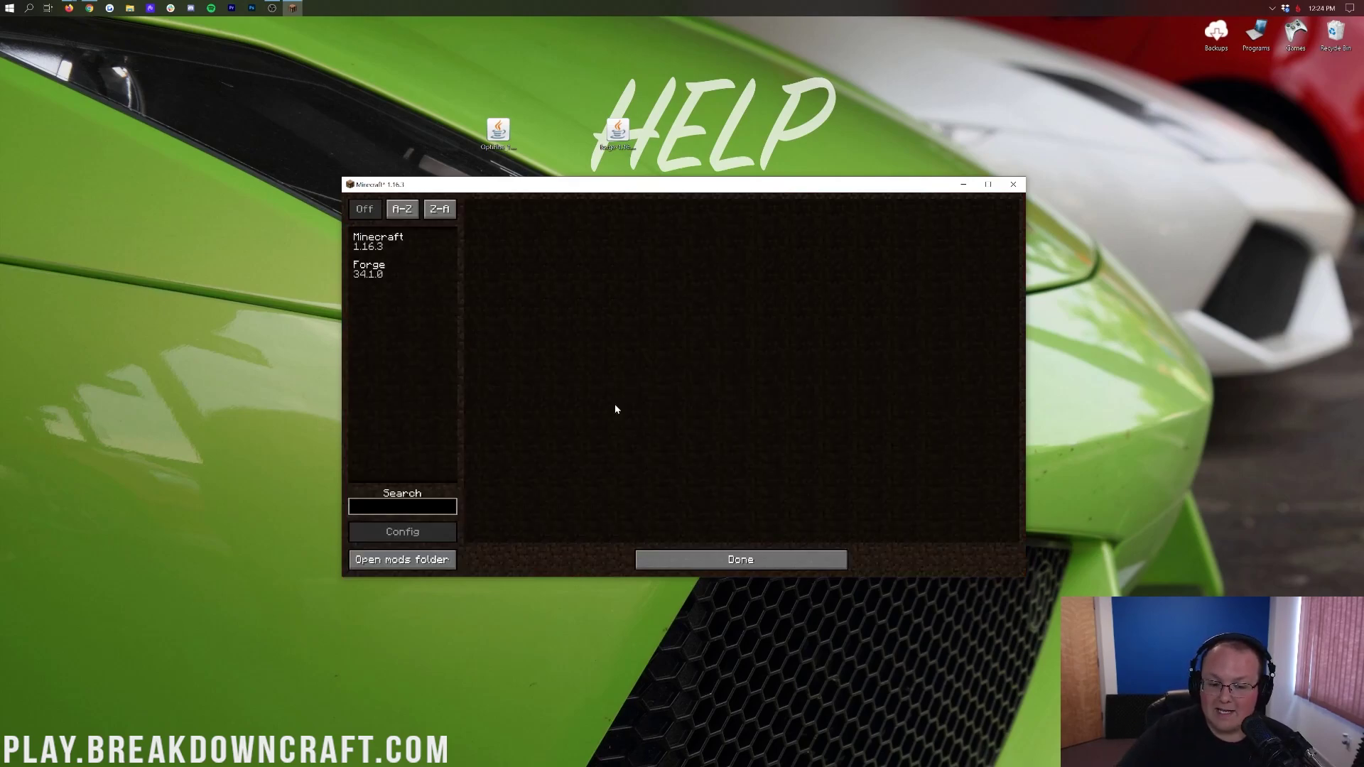
pyautogui.click(754, 559)
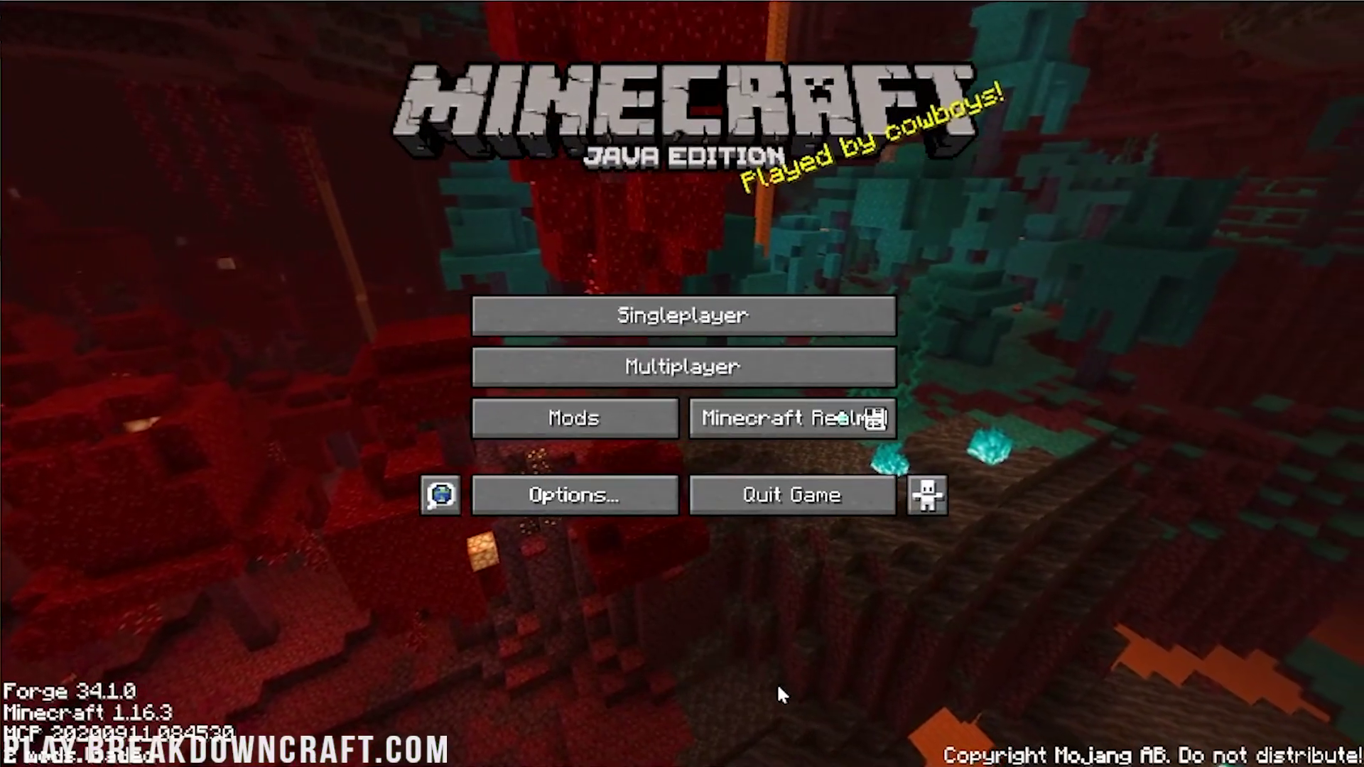
pyautogui.click(616, 501)
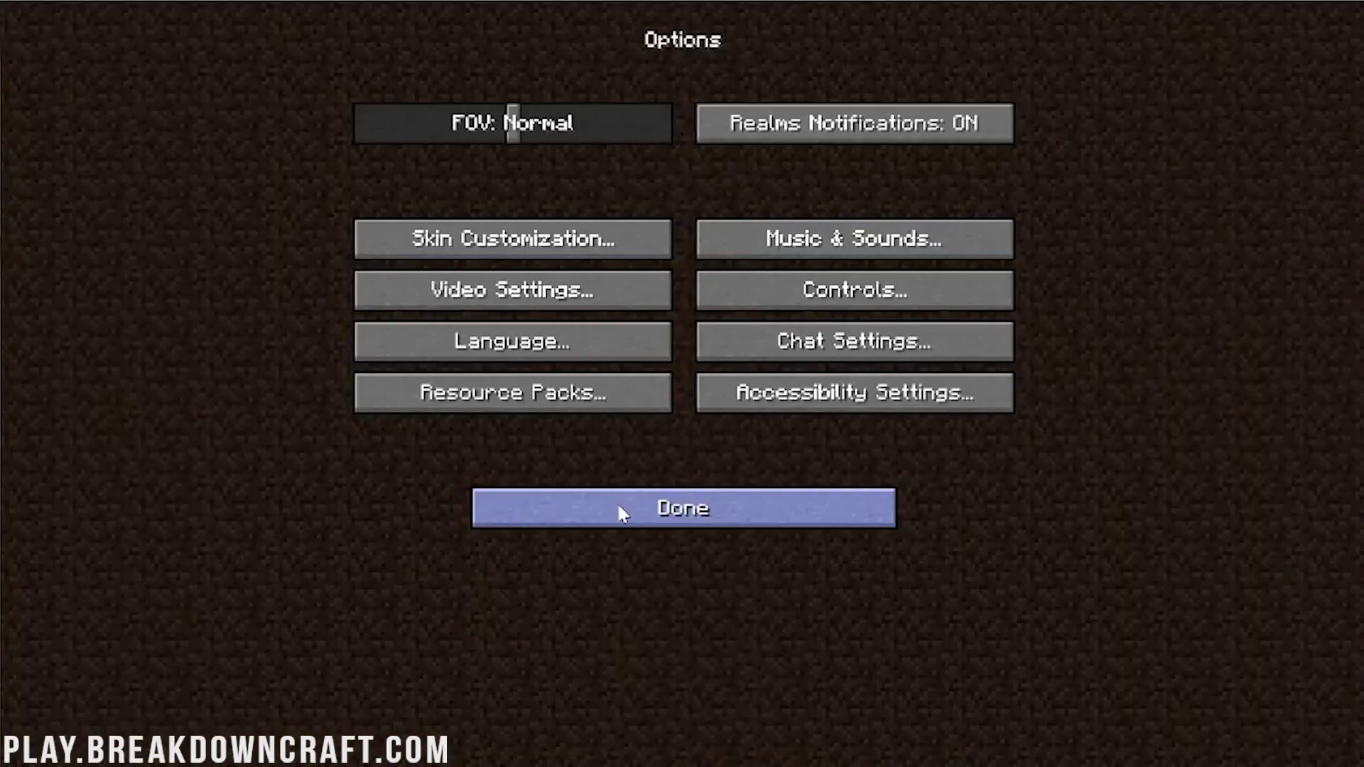
# Select the (internal) shader pack under Video Settings' Shaders menu
pyautogui.click(502, 302)
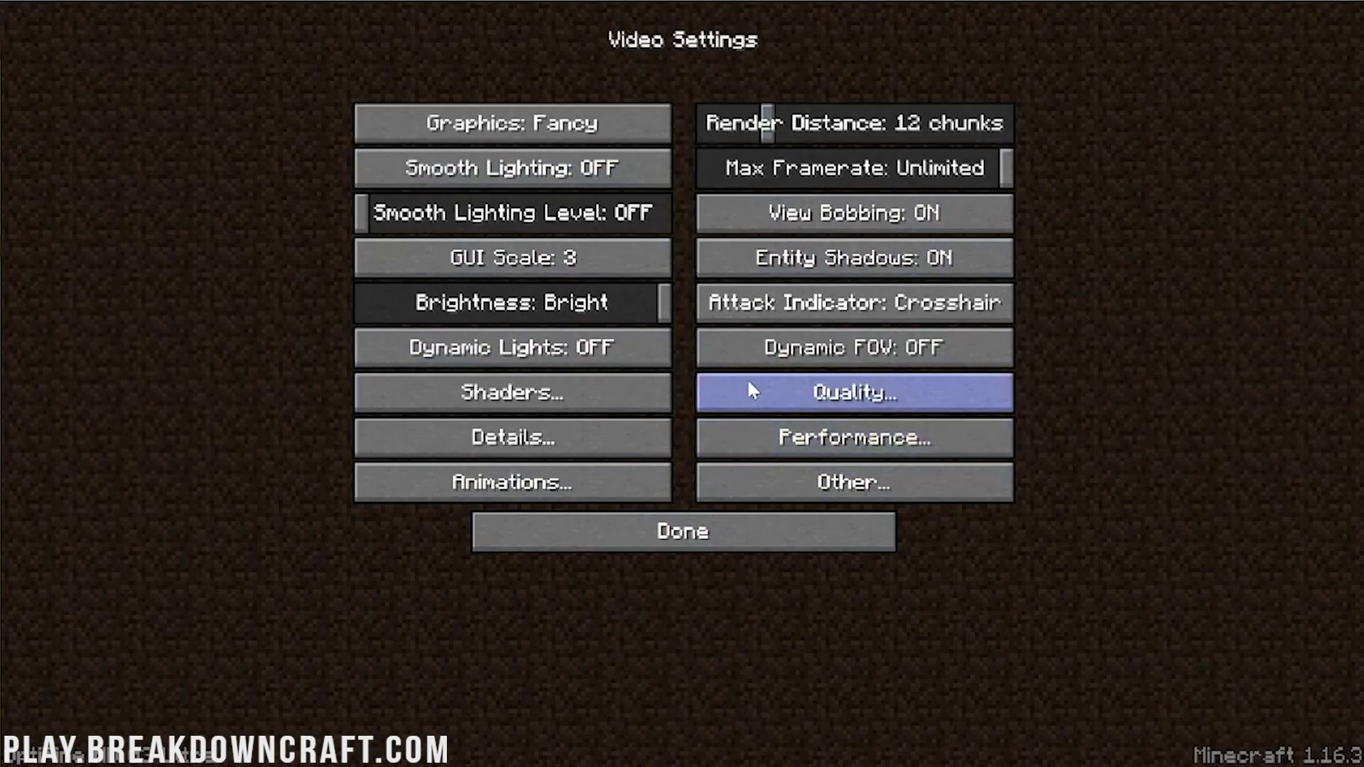
pyautogui.click(514, 406)
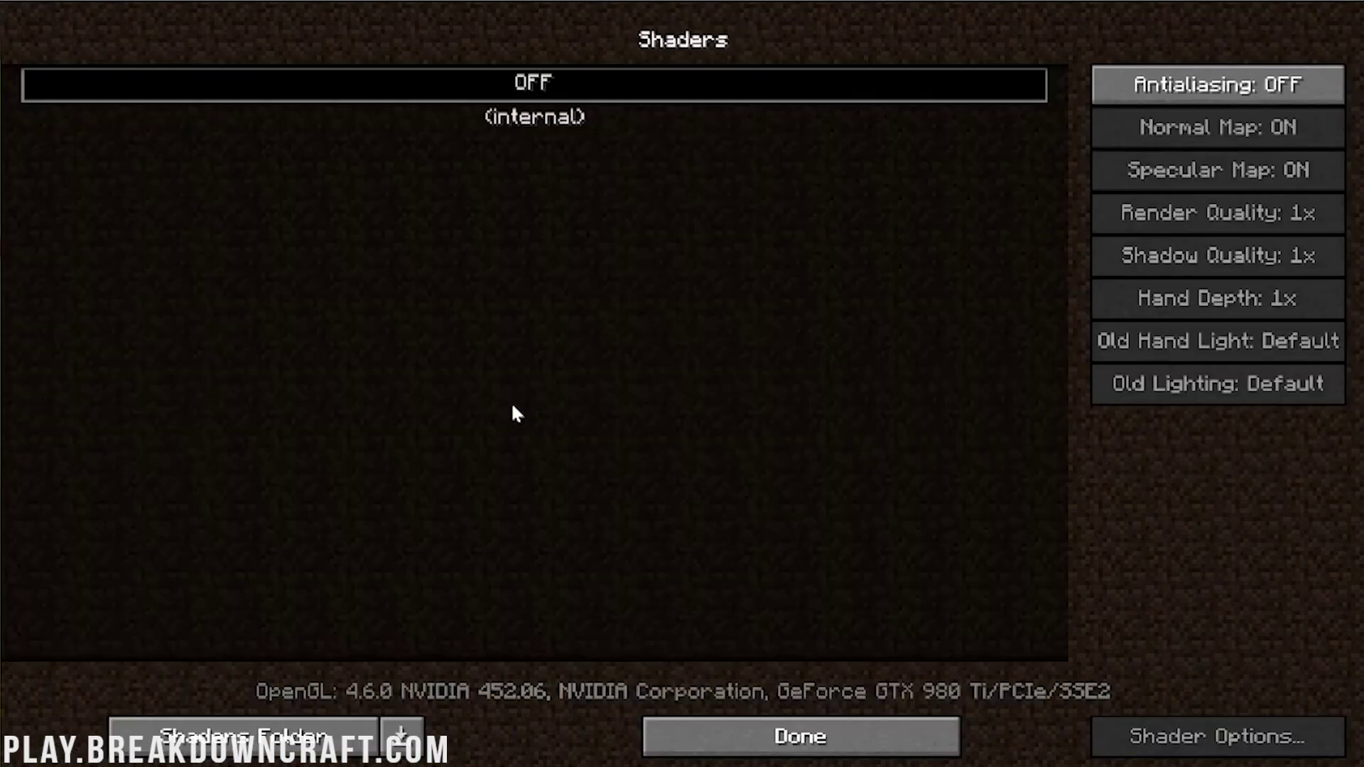
pyautogui.click(572, 117)
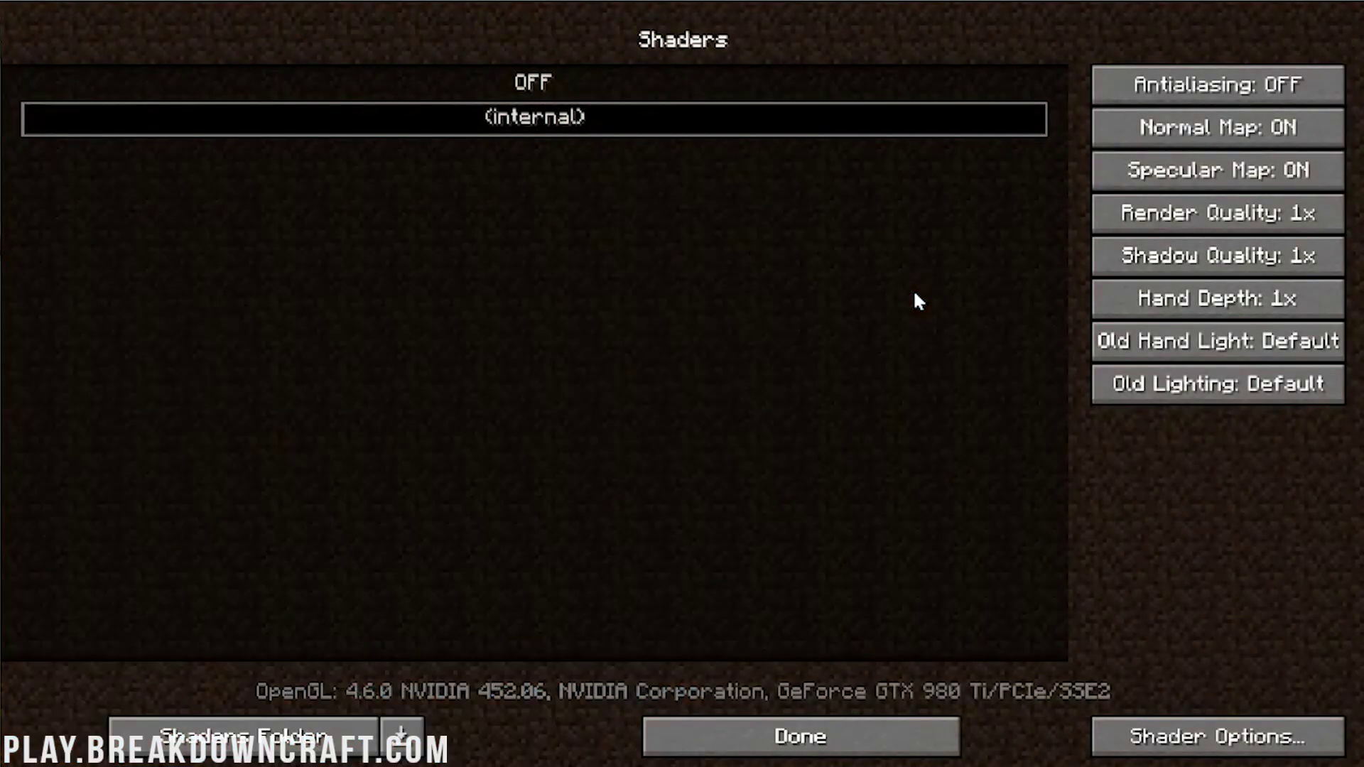
pyautogui.click(824, 736)
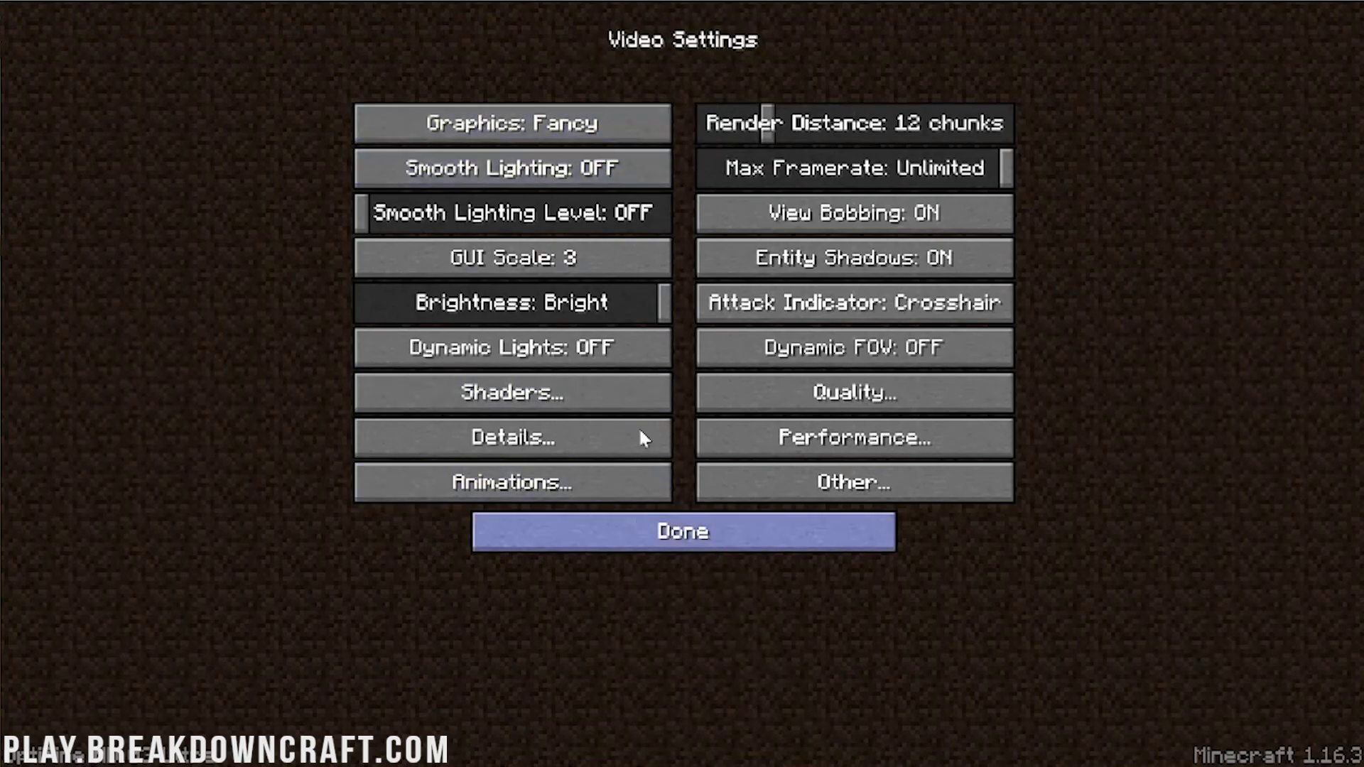
# Set Dynamic Lights to Fancy and Smooth Lighting to Maximum at 100%, then return to the main menu
pyautogui.click(645, 361)
pyautogui.click(497, 348)
pyautogui.moveTo(640, 214); pyautogui.dragTo(753, 214)
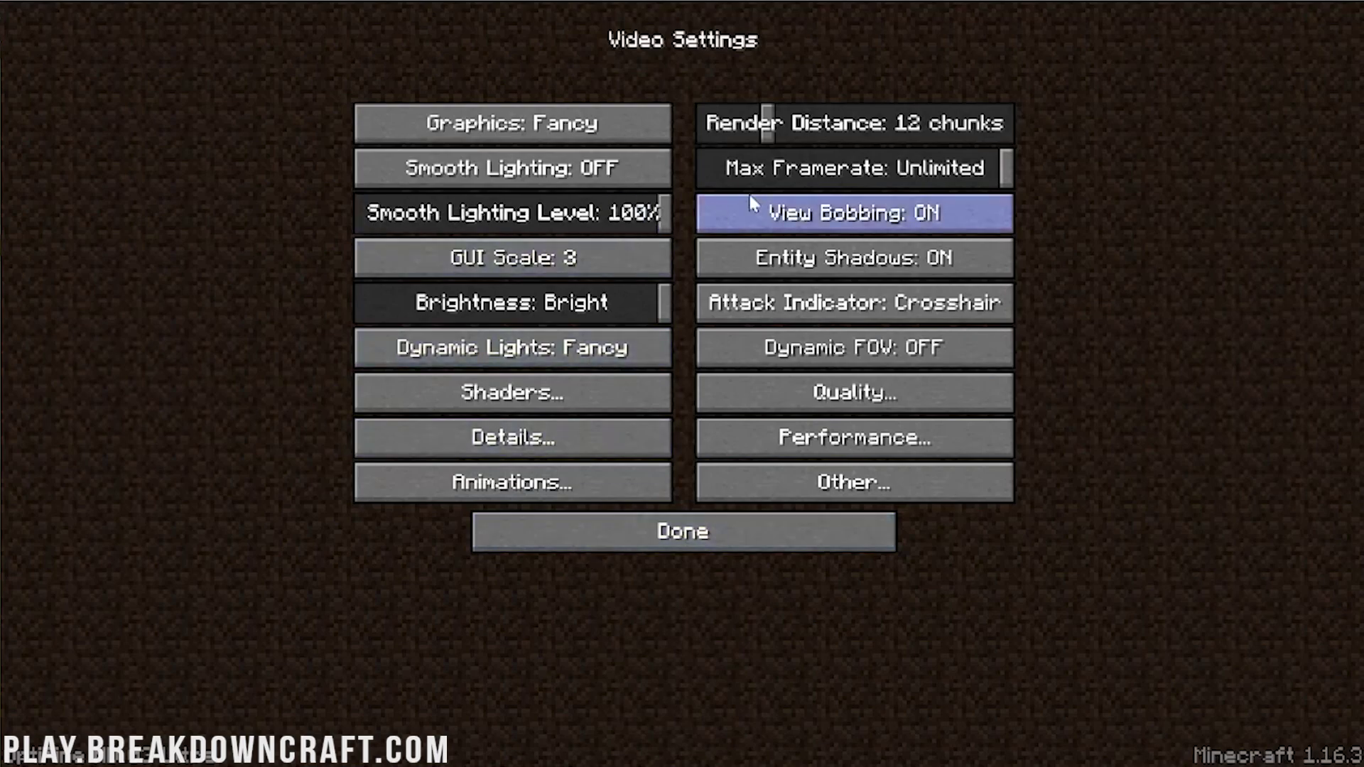
pyautogui.click(568, 170)
pyautogui.click(579, 175)
pyautogui.click(636, 526)
pyautogui.click(636, 516)
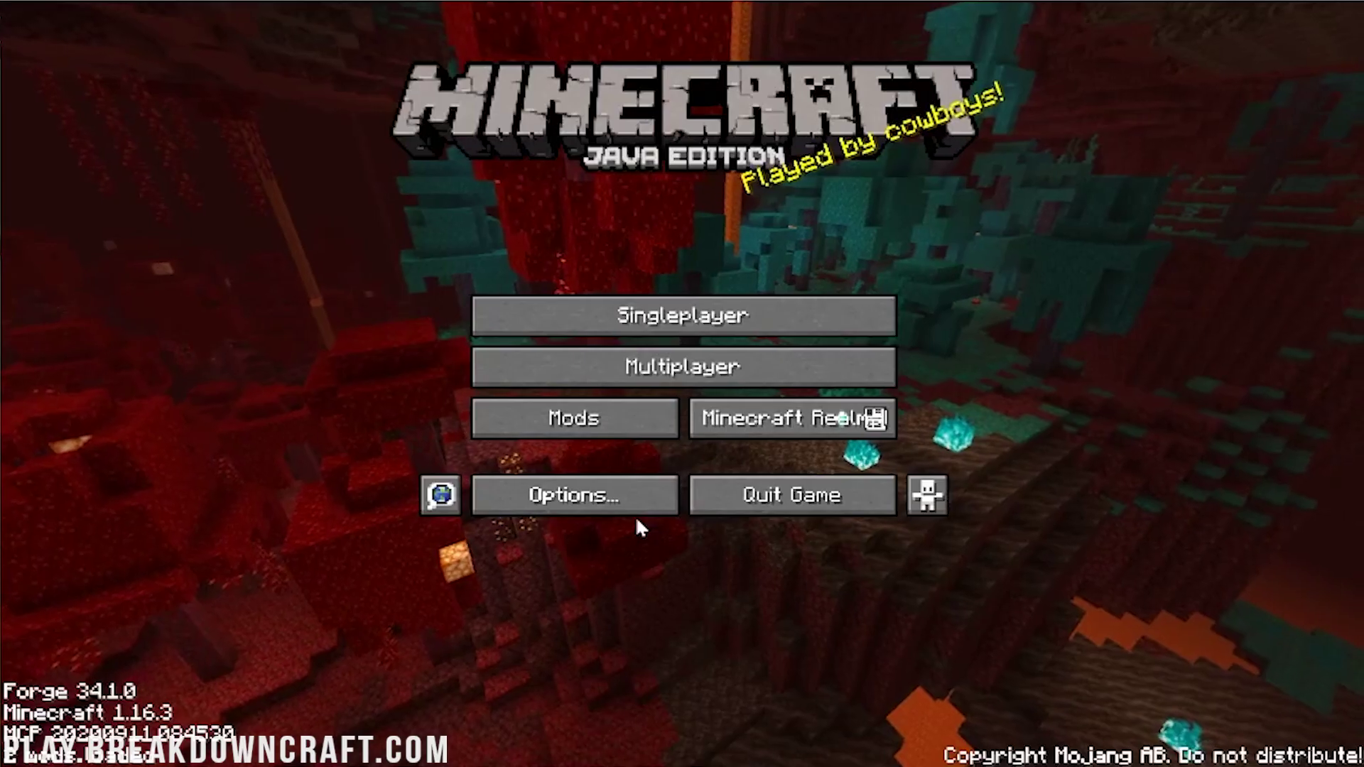
pyautogui.click(642, 365)
# Join the BreakdownCraft server and travel to Medieval Survival's Medieval Asgard world via the compass
pyautogui.doubleClick(569, 159)
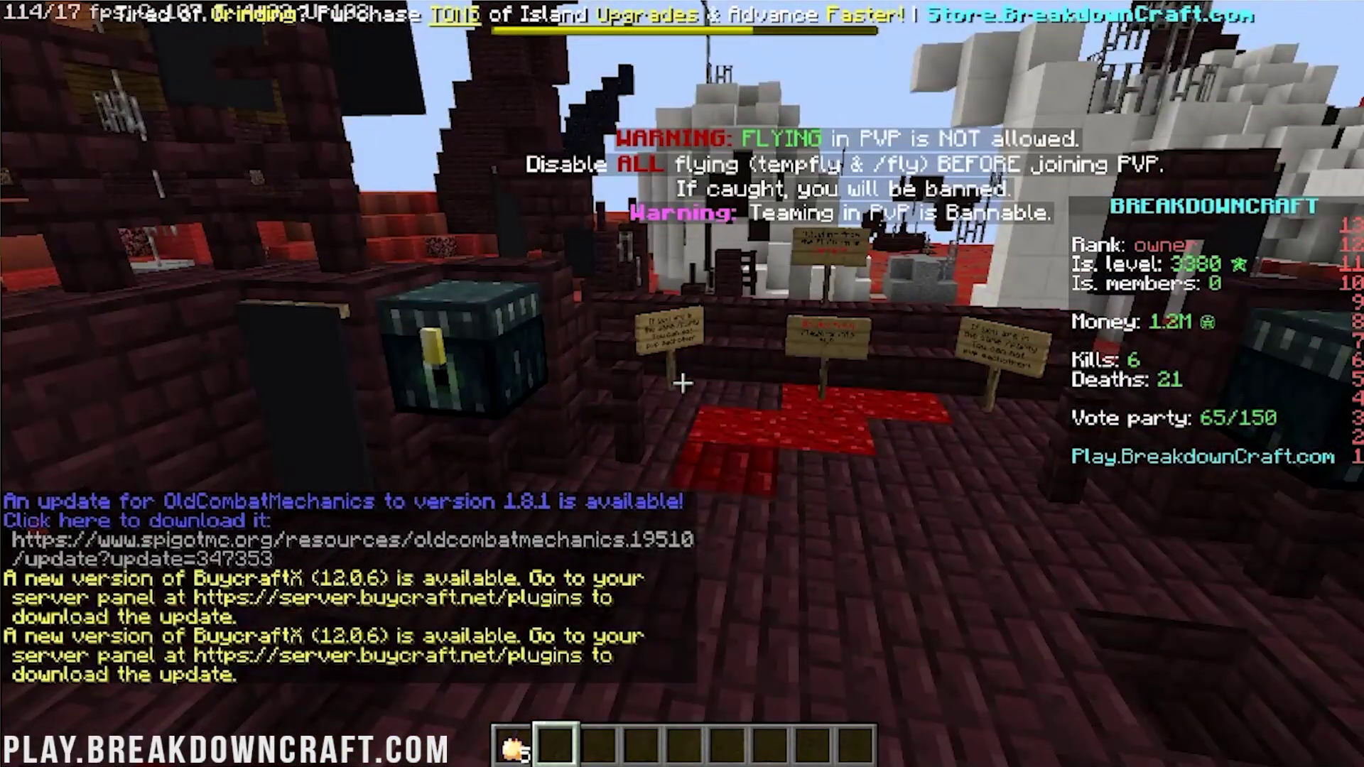
pyautogui.press('t')
pyautogui.rightClick(685, 389)
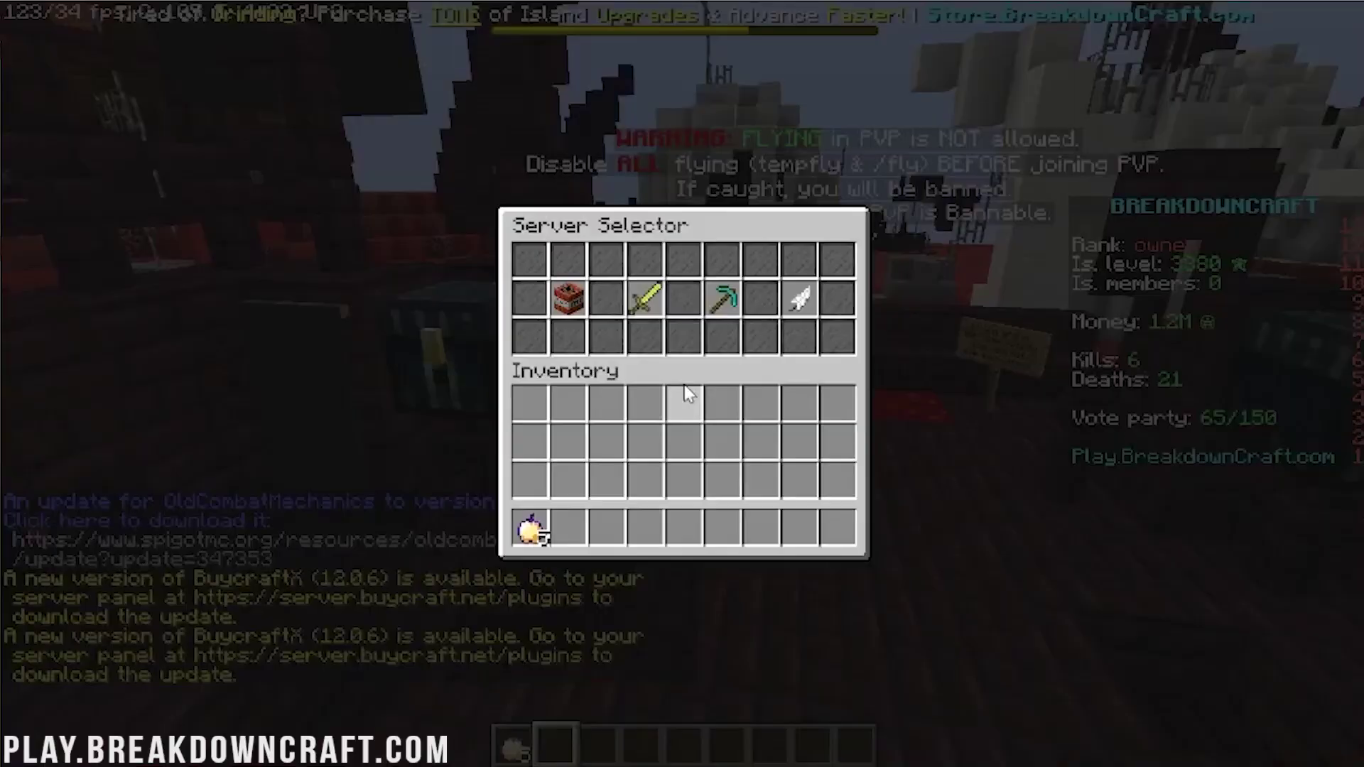
pyautogui.click(645, 300)
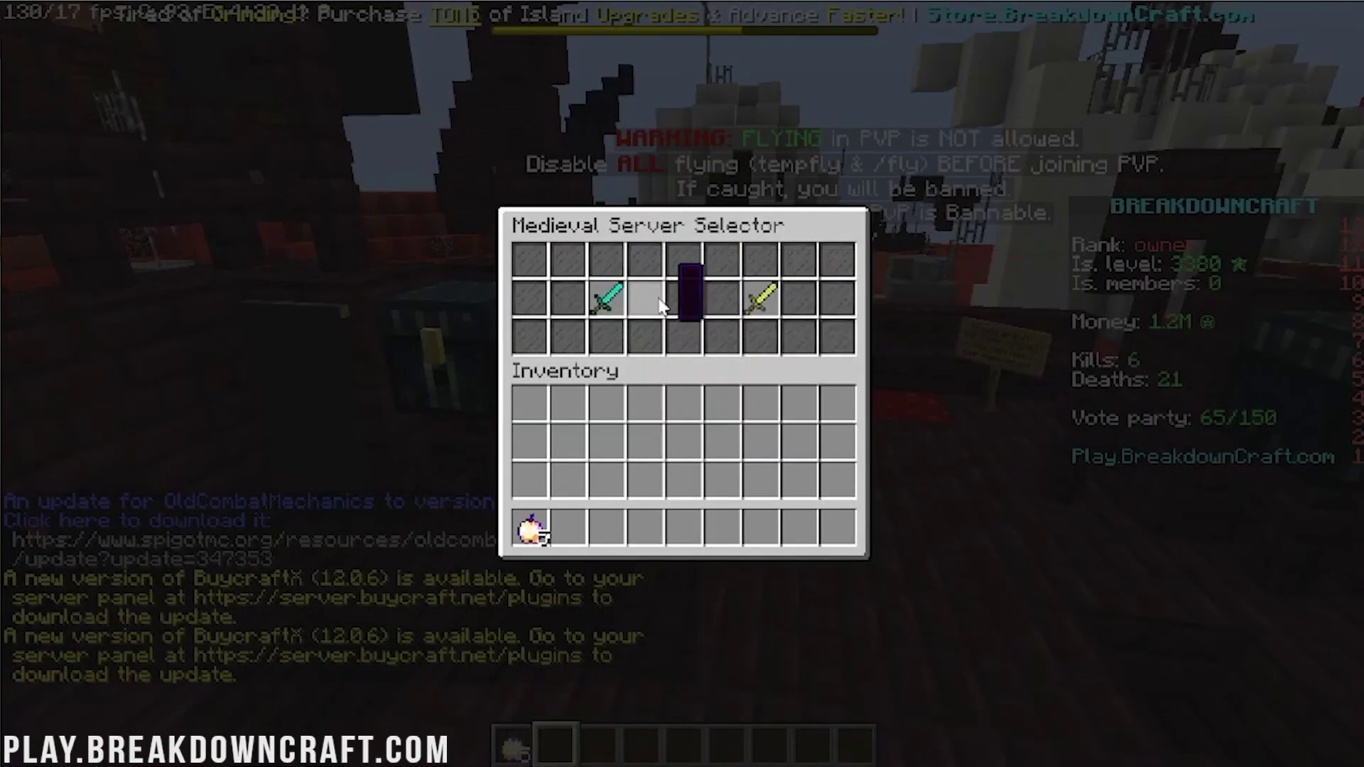
pyautogui.click(609, 298)
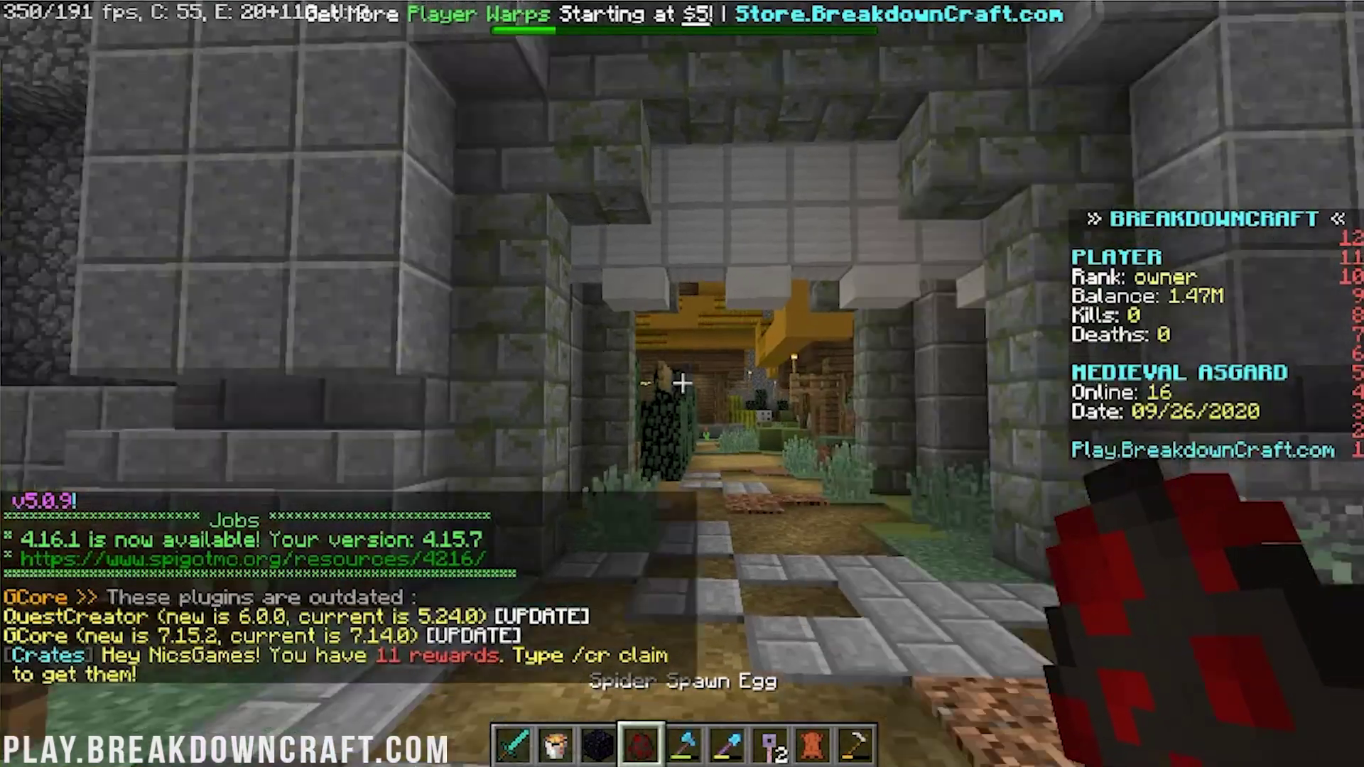
# Walk through the stone archway into the village and bring up the game menu
pyautogui.moveTo(682, 384)
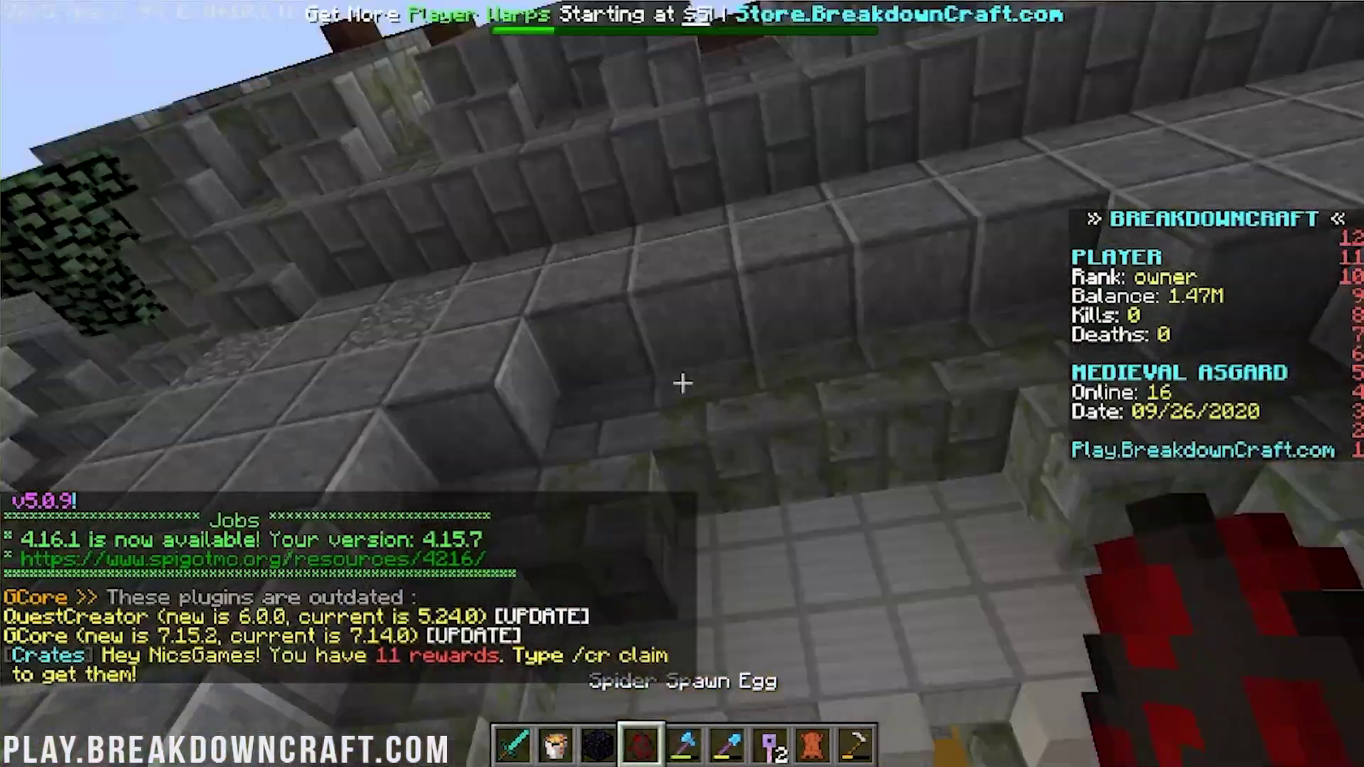
pyautogui.press('w')
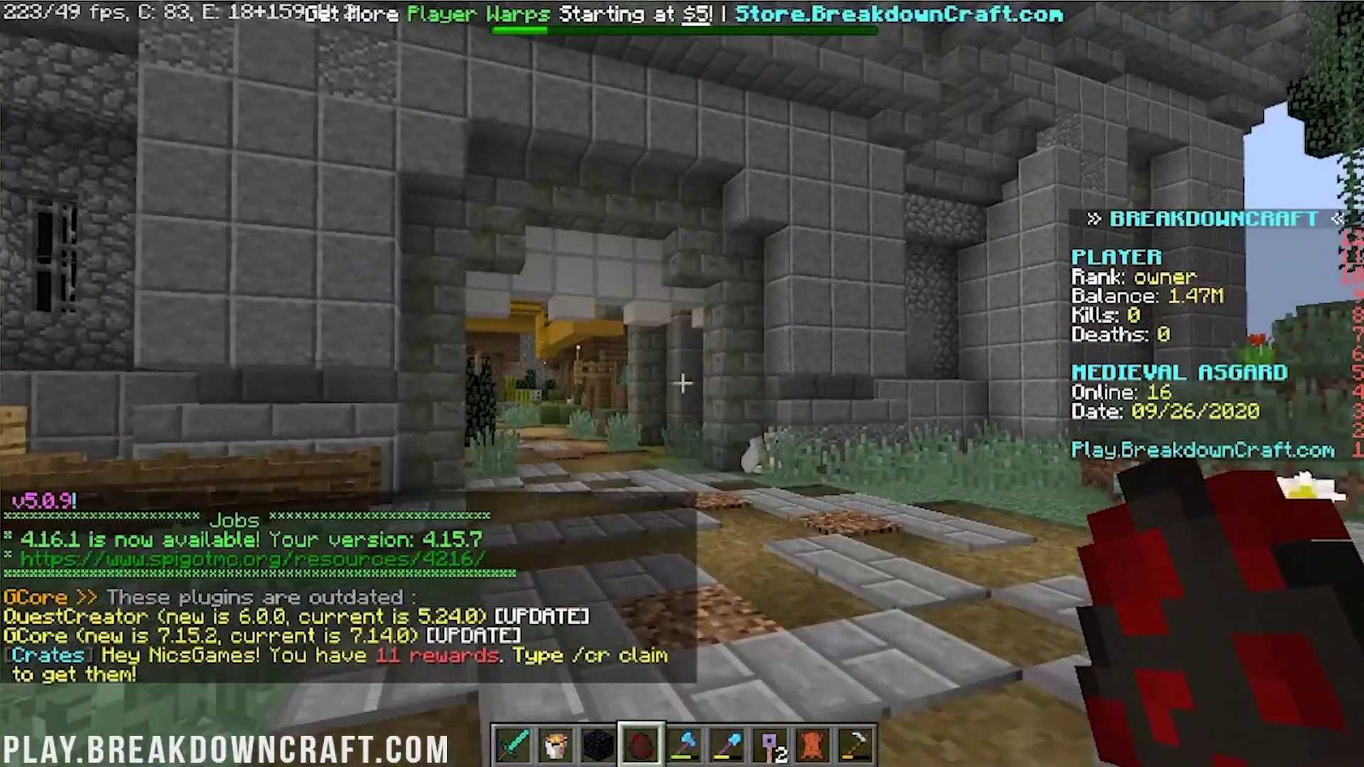
pyautogui.press('w')
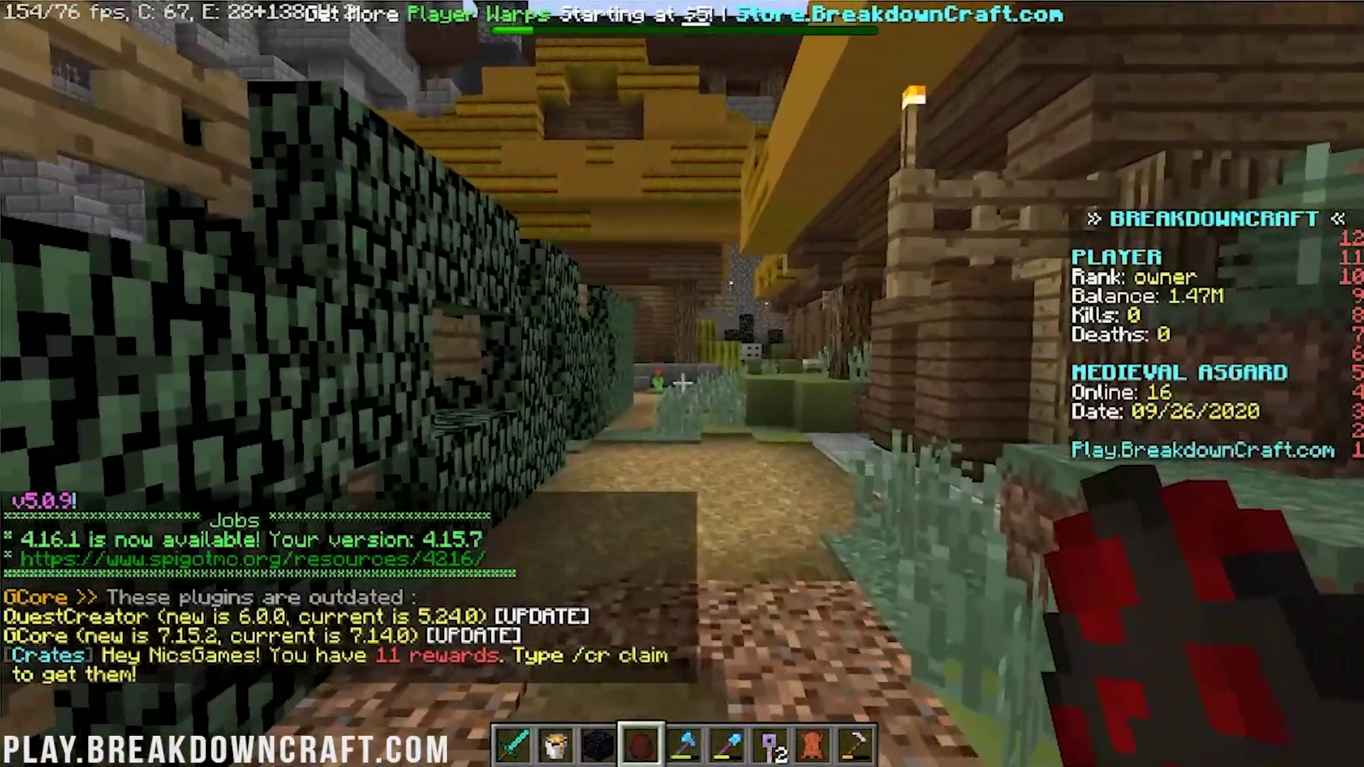
pyautogui.press('Escape')
# Open in-game Video Settings and read the Dynamic Lights tooltip
pyautogui.click(633, 377)
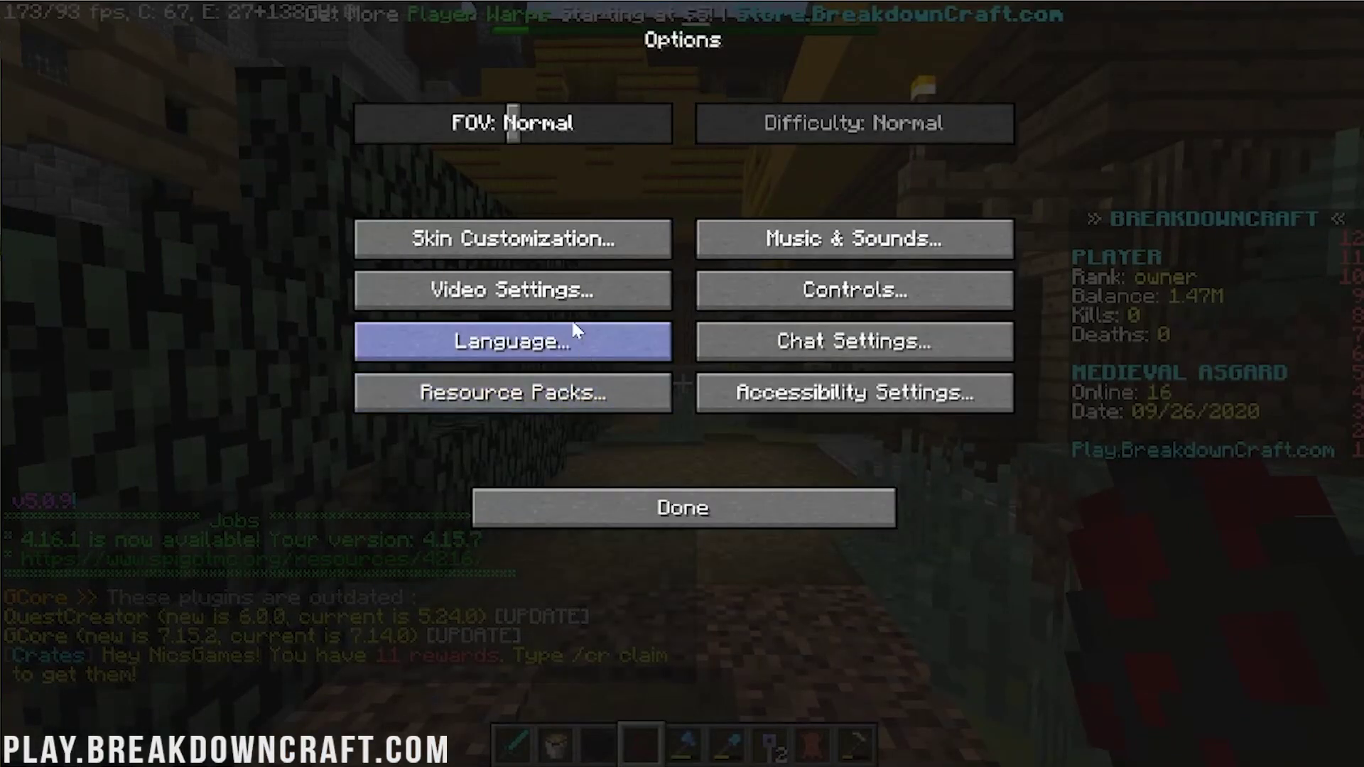
pyautogui.click(569, 295)
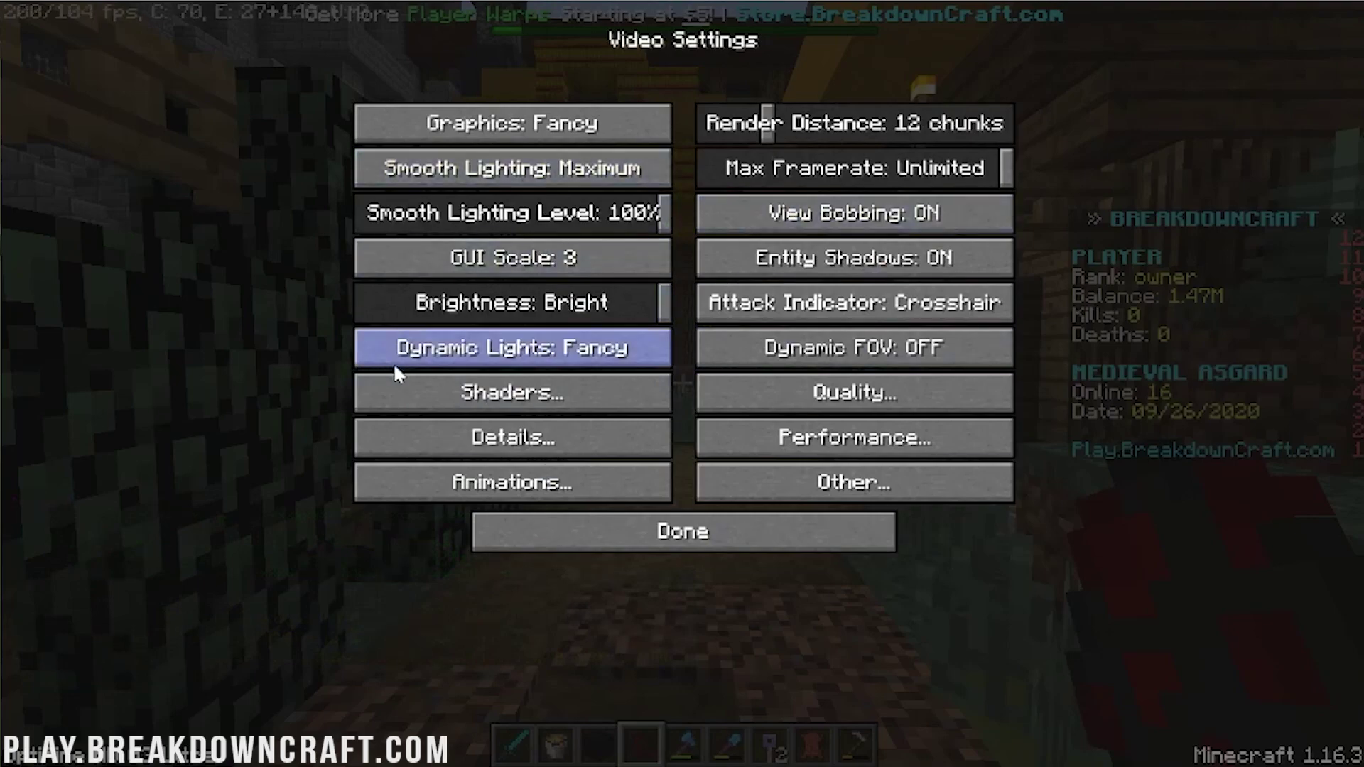
pyautogui.moveTo(393, 363)
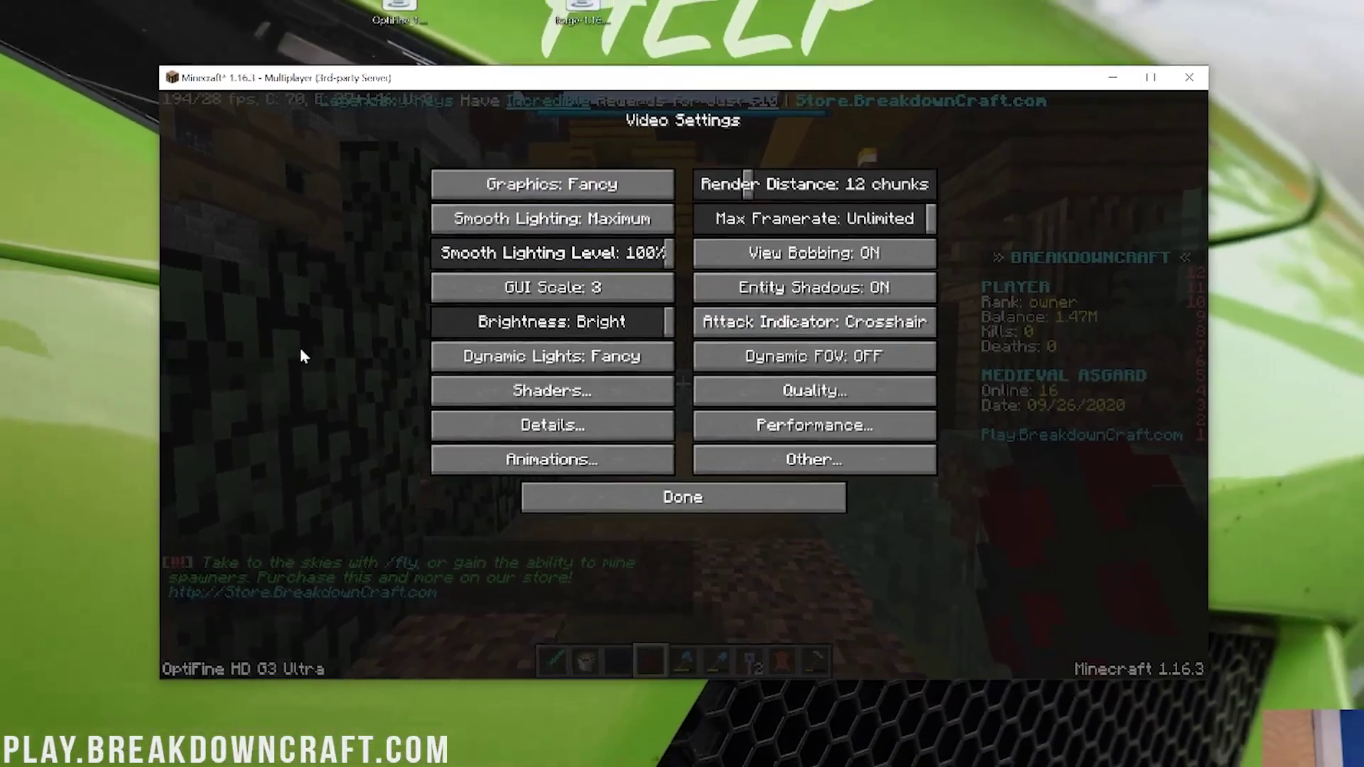
# Resume play, show the online player list, and walk ahead on the village path
pyautogui.press('Escape')
pyautogui.press('Tab')
pyautogui.press('w')
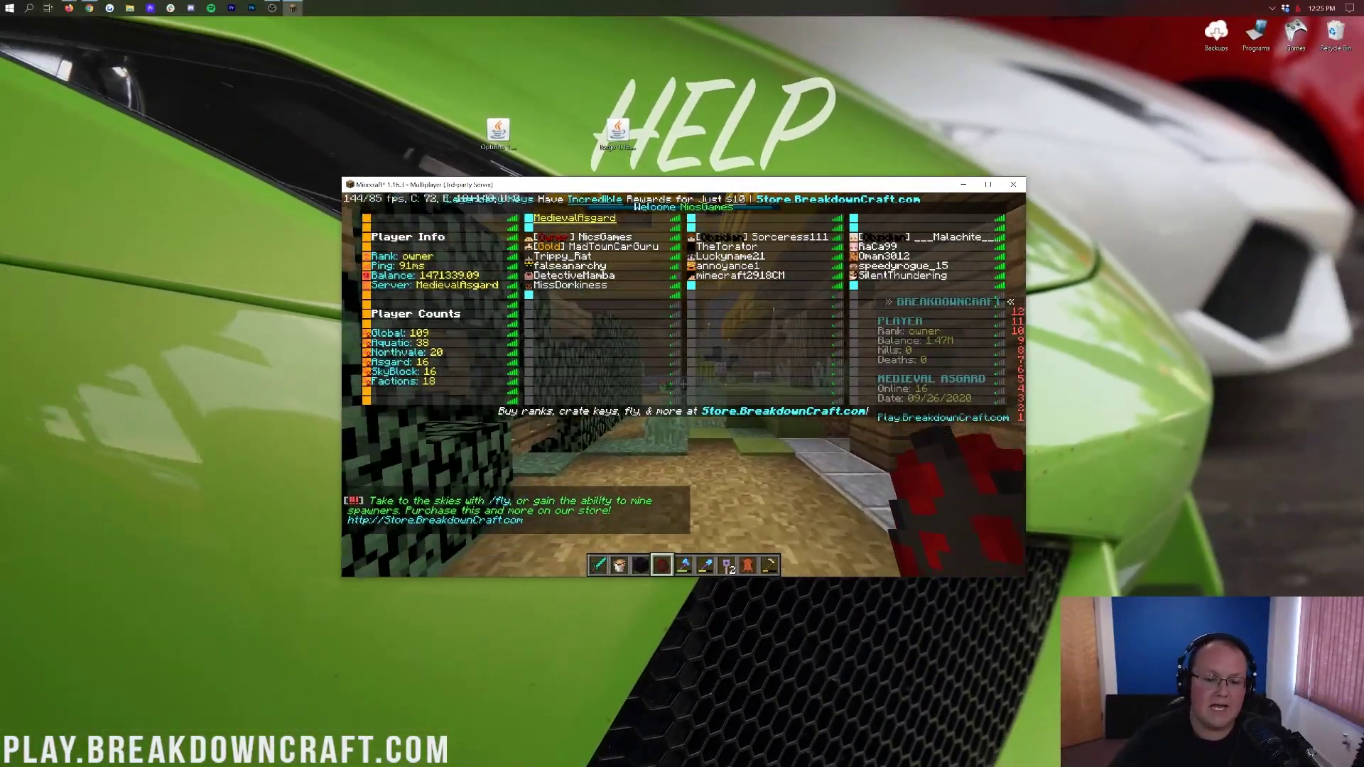
# Walk Medieval Asgard's village path past the stone walls and fence toward the stone gate
pyautogui.press('w')
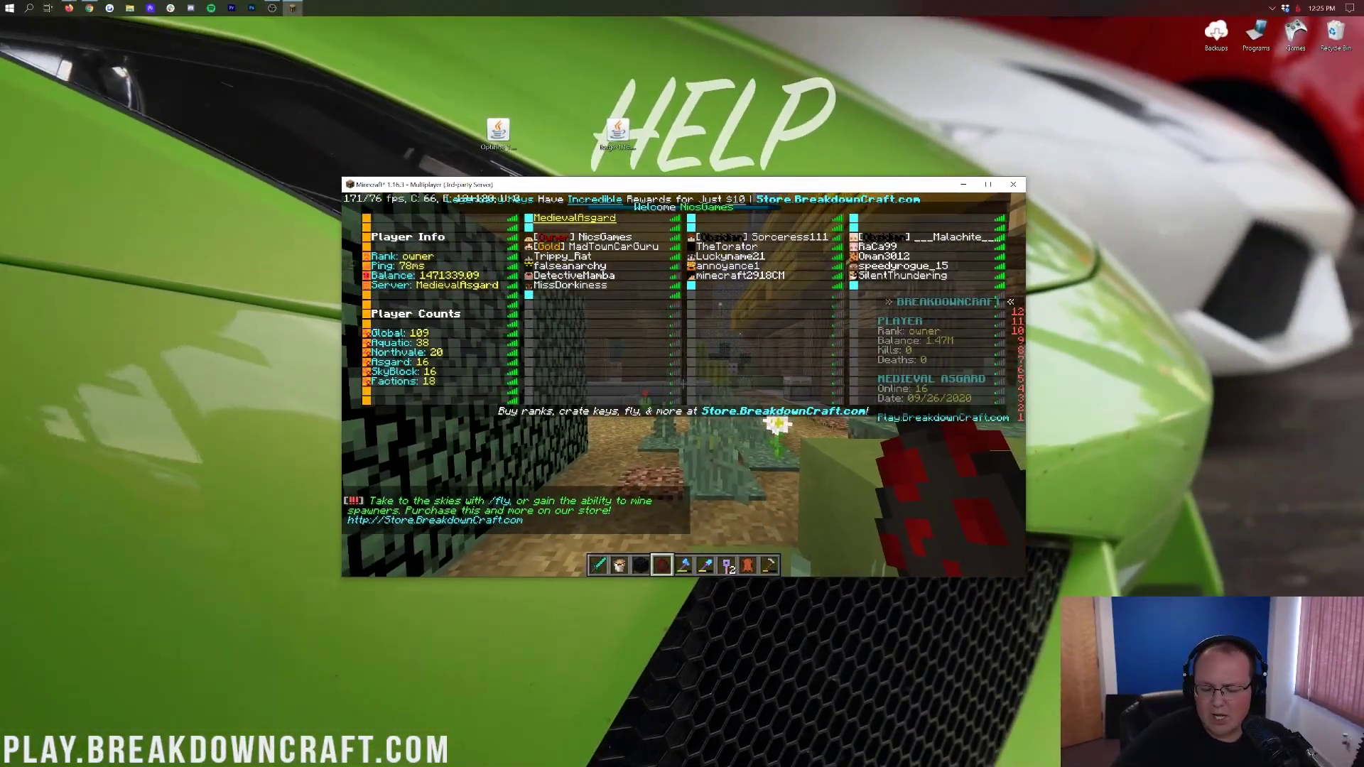
pyautogui.press('w')
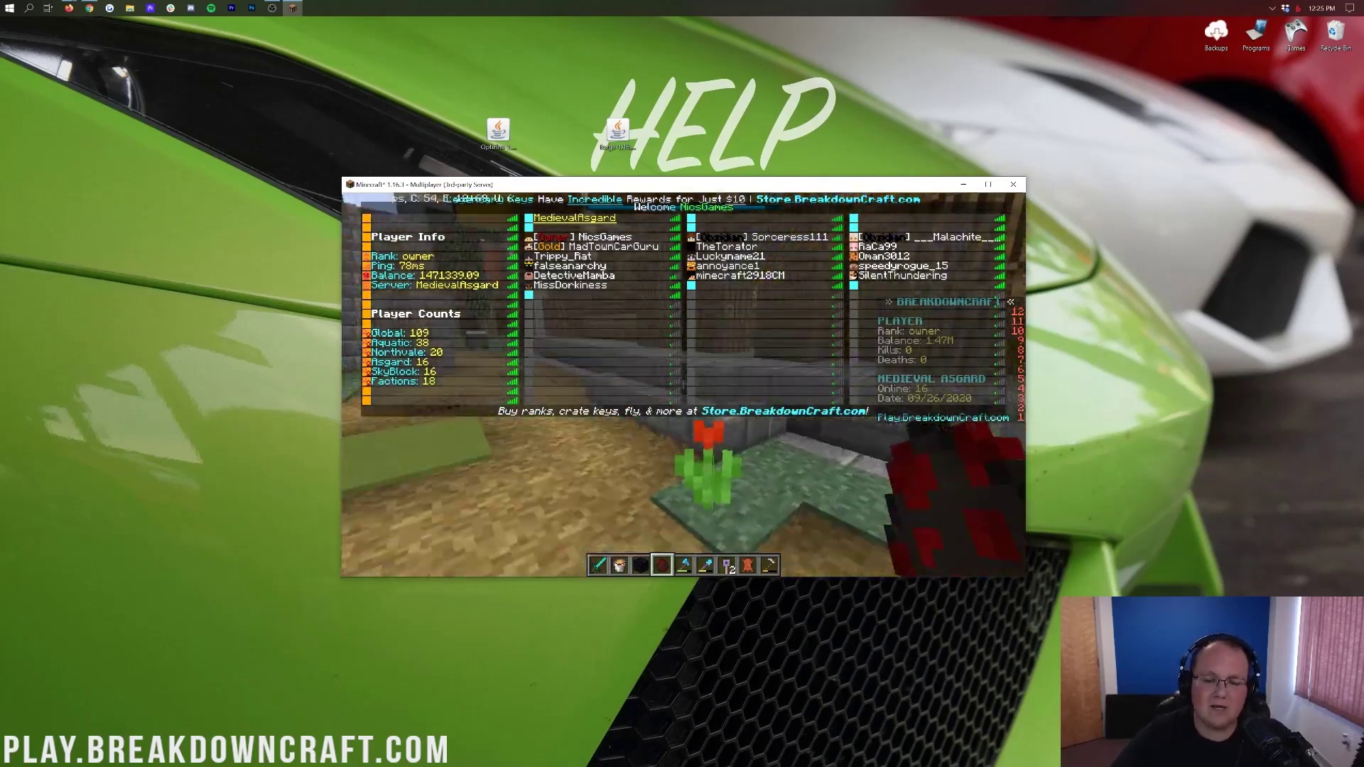
pyautogui.press('w')
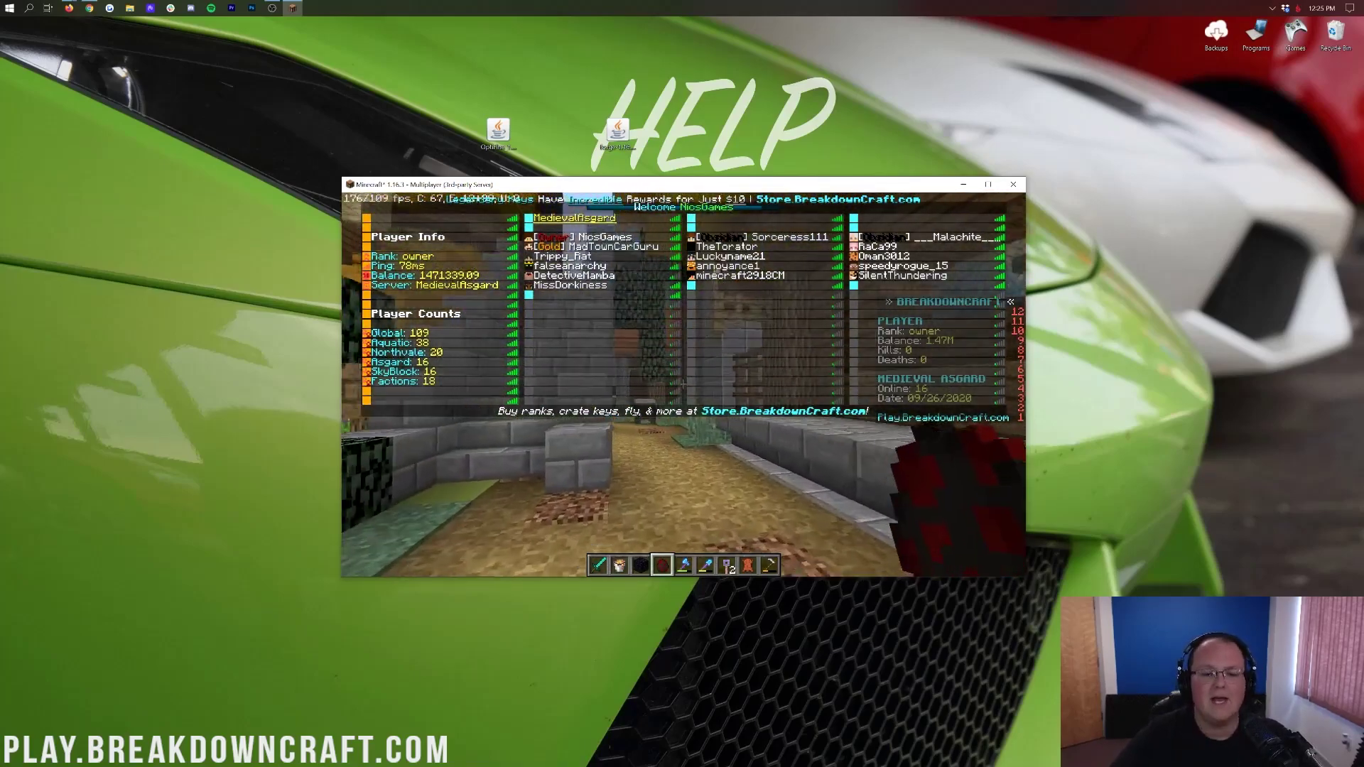
pyautogui.press('w')
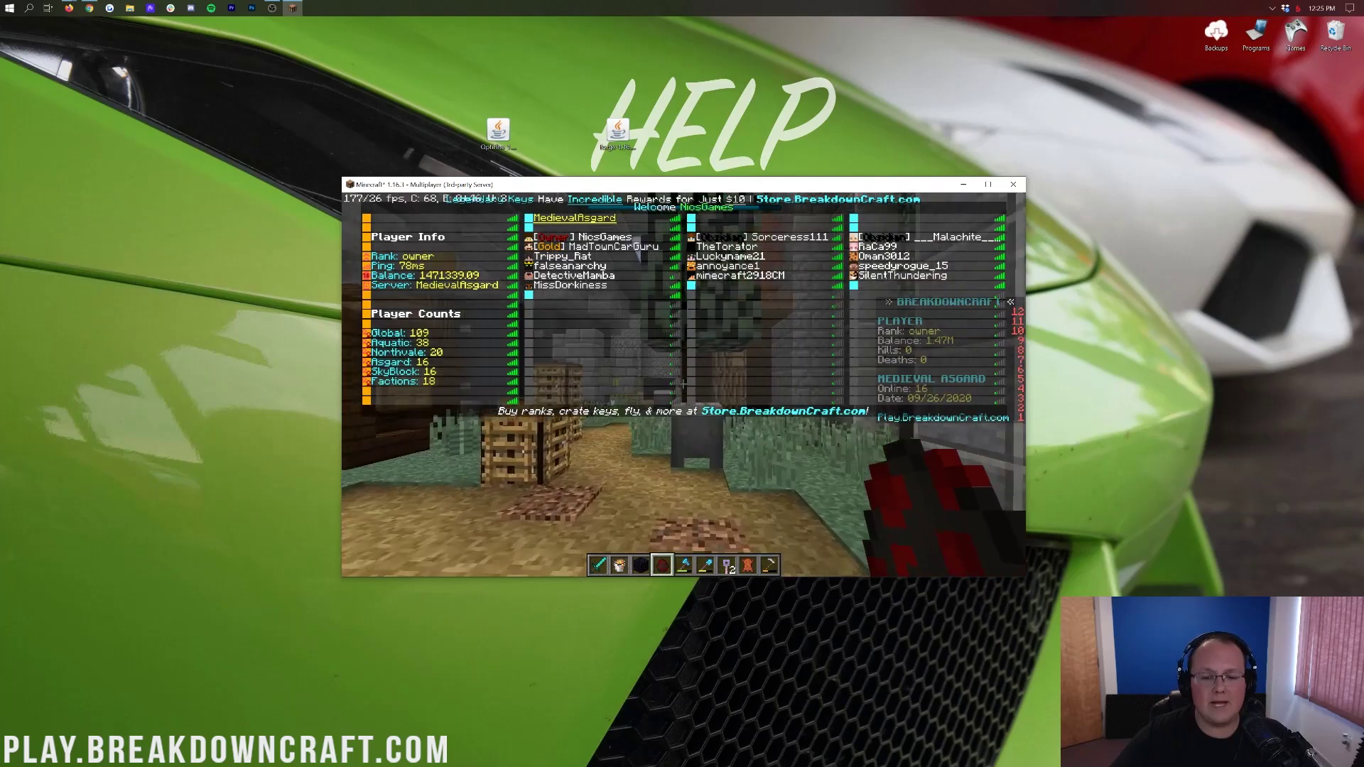
pyautogui.press('w')
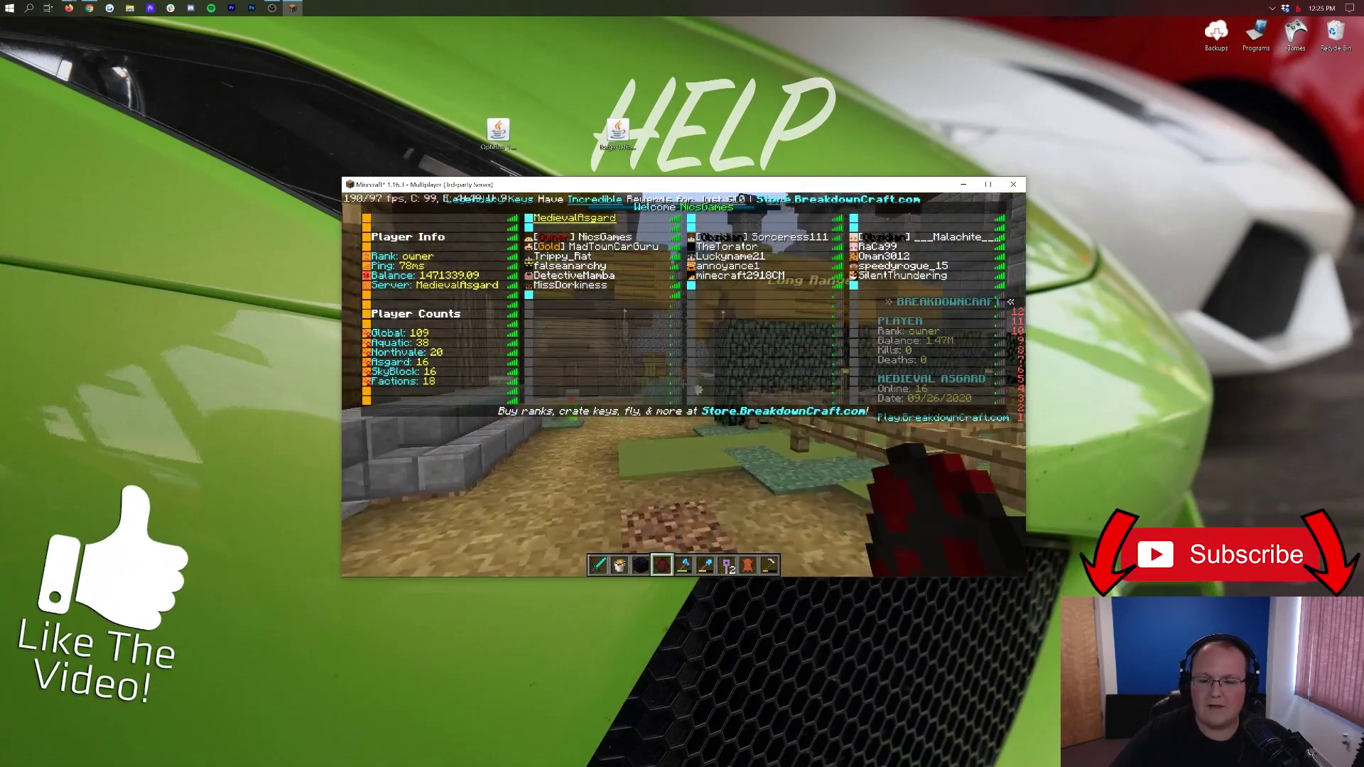
pyautogui.press('w')
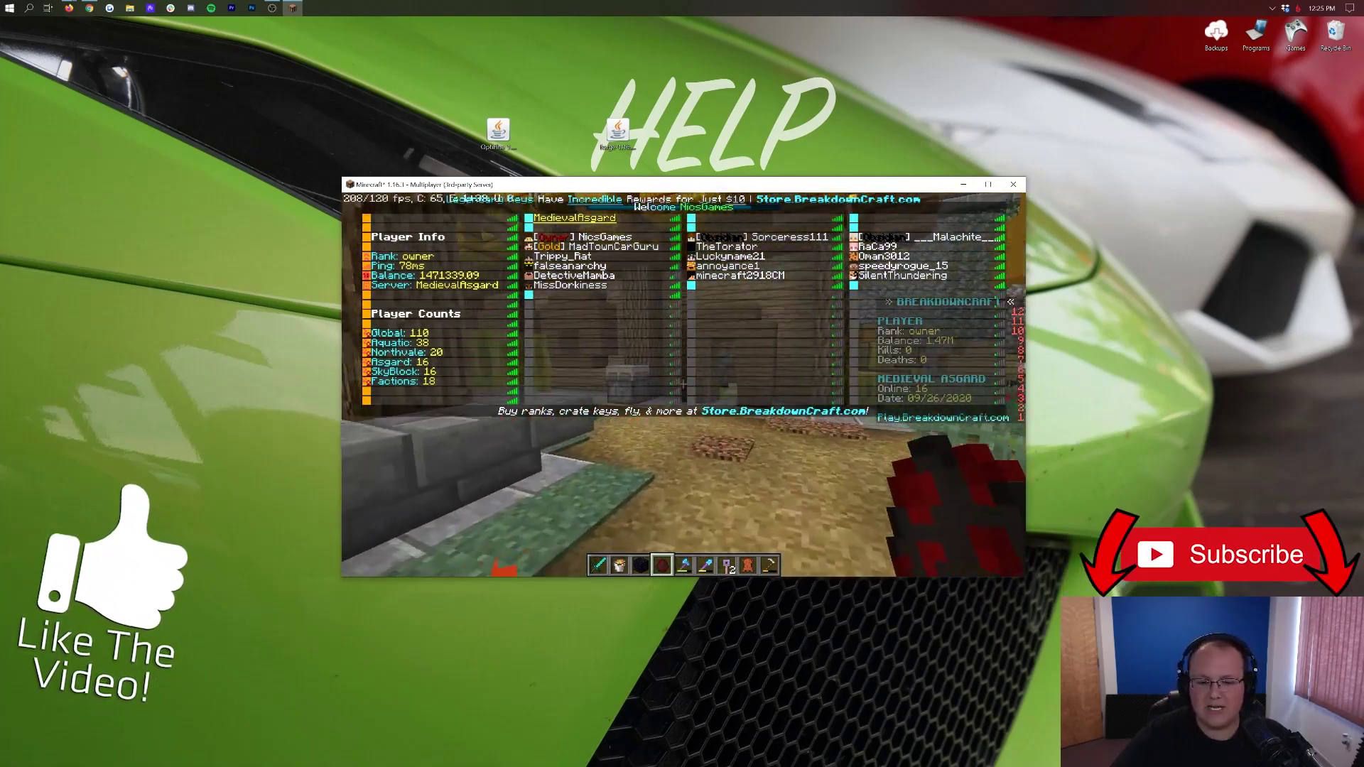
pyautogui.press('w')
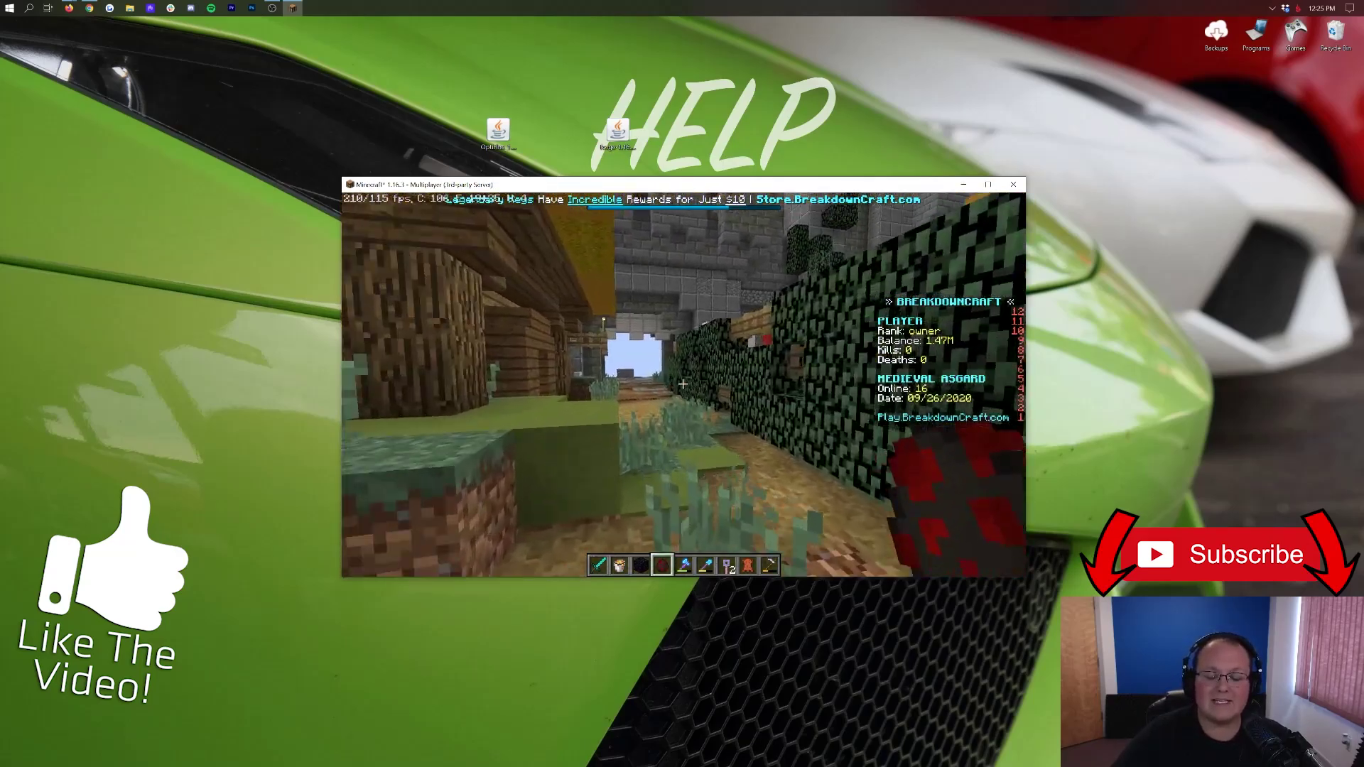
pyautogui.press('w')
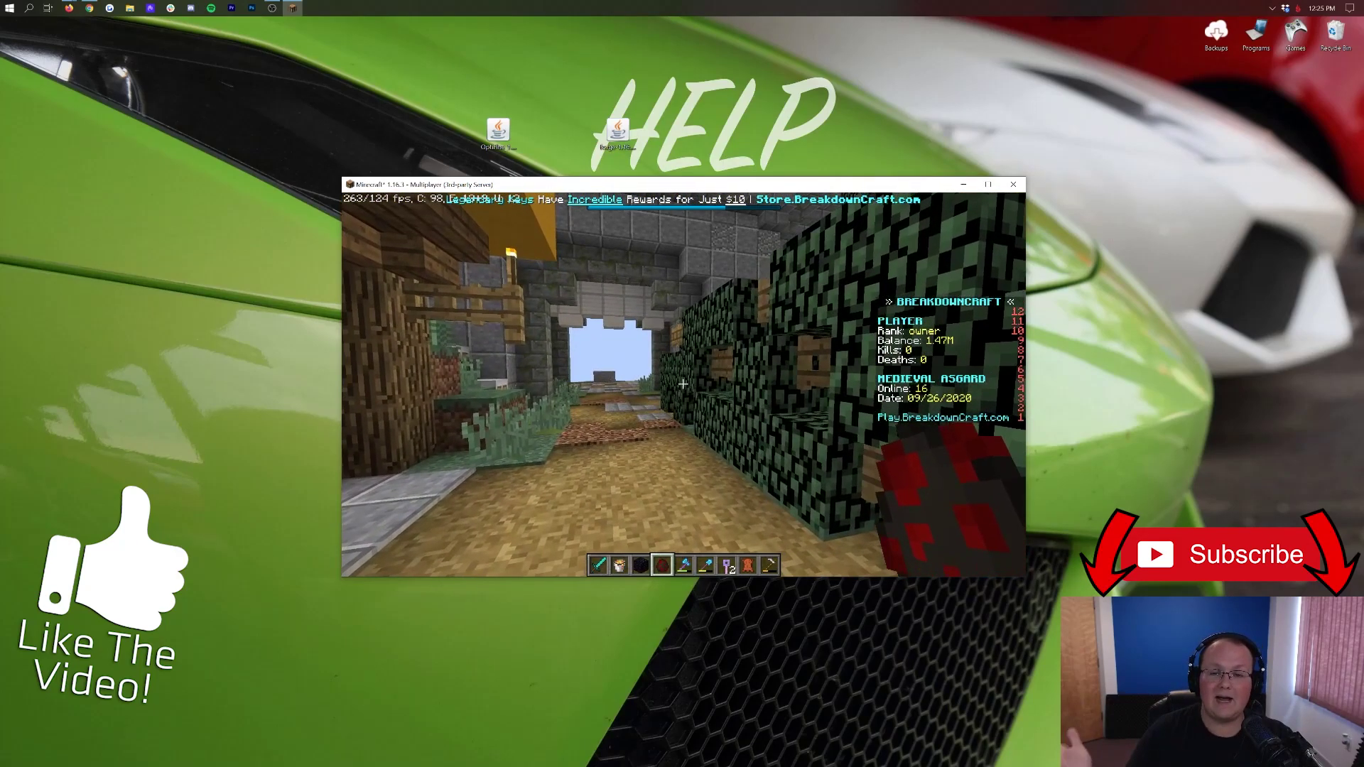